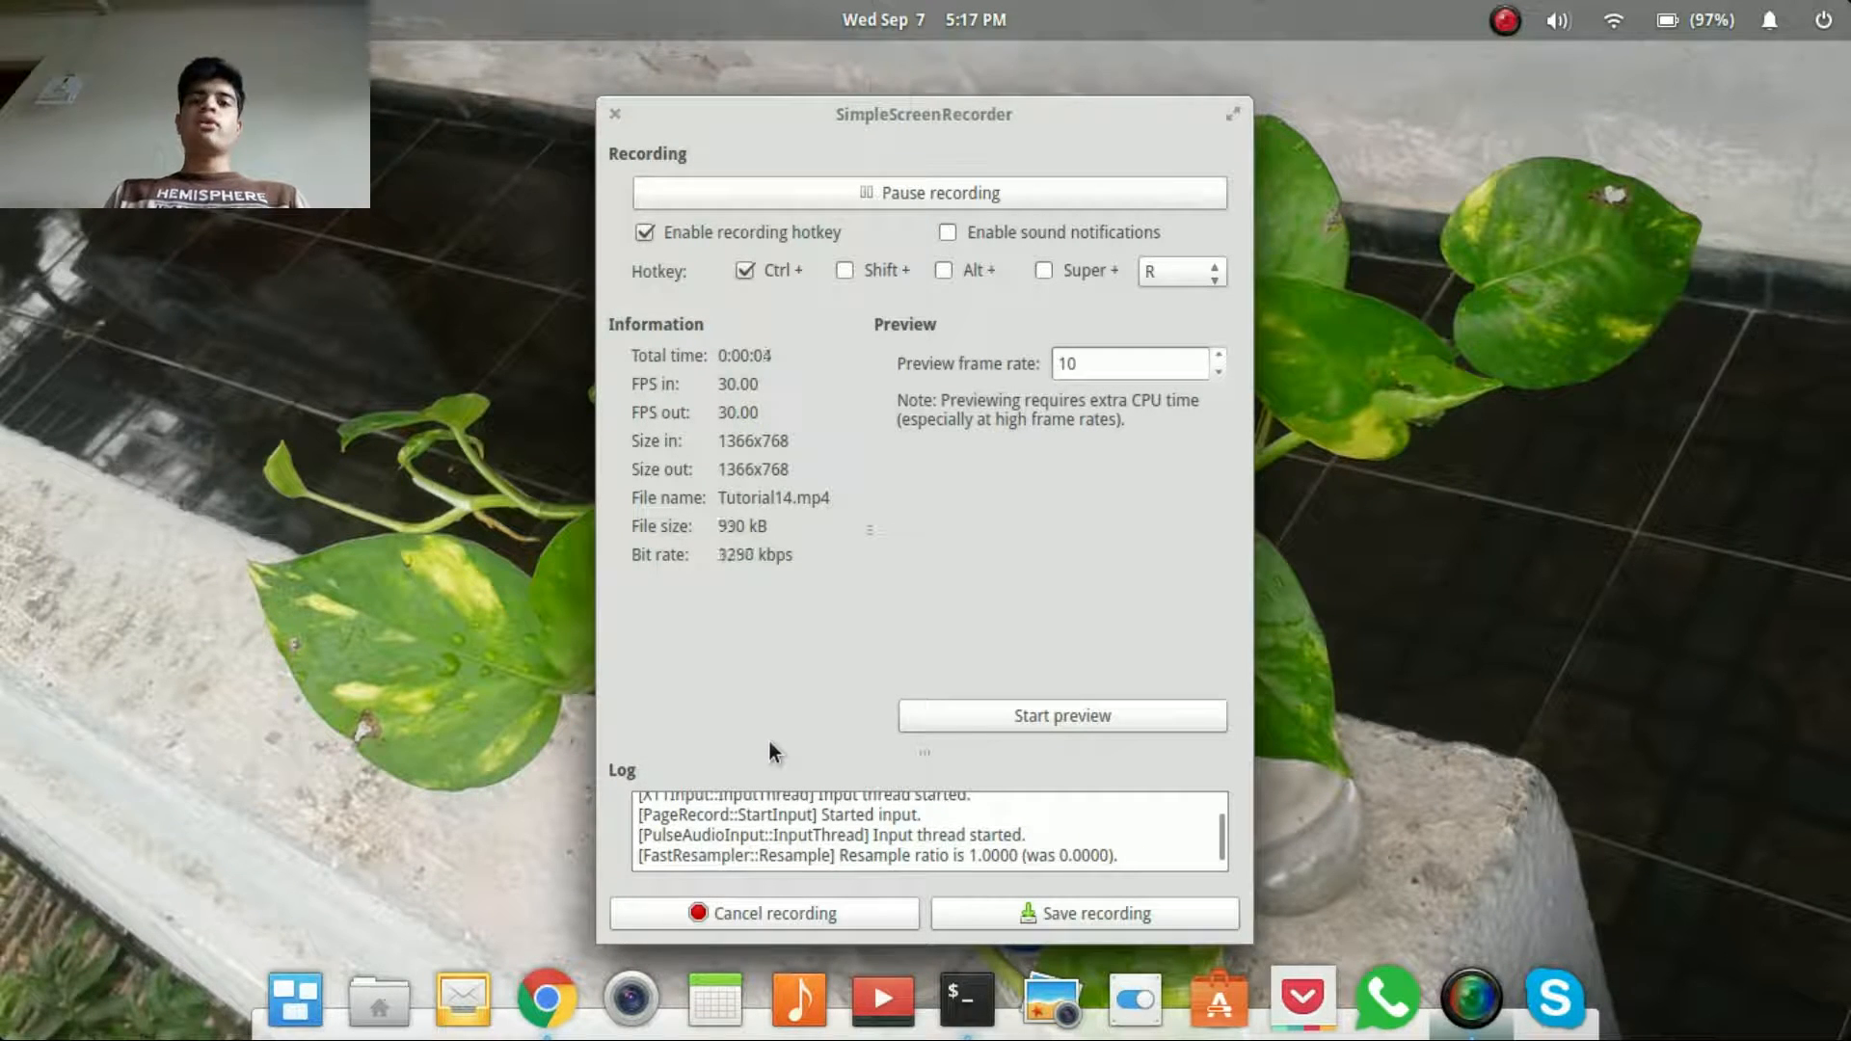
Switch from the recorder window to the workspace with the terminal and OpenCV guide.
{"action": "key", "text": "super+Down"}
{"action": "key", "text": "super+Left"}
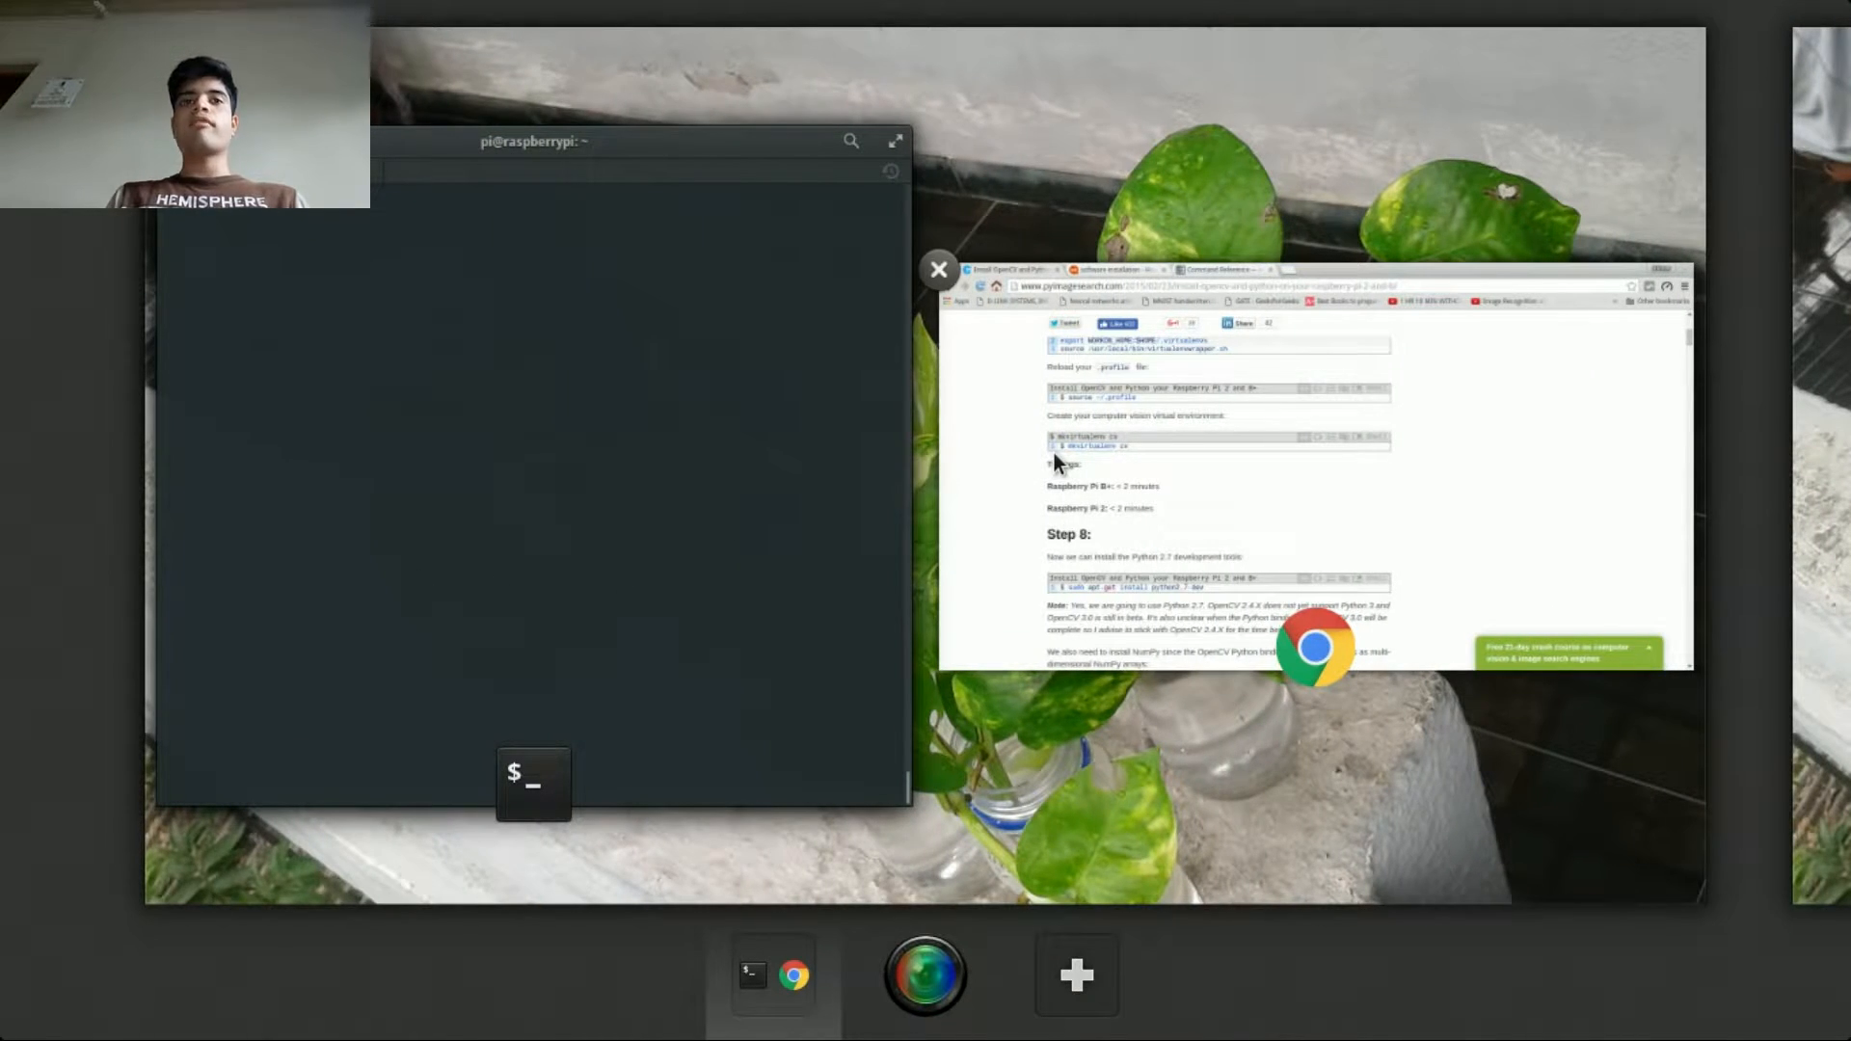
Copy 'sudo apt-get install python2.7-dev' from the guide and run it in the terminal.
{"action": "left_click", "coordinate": [1053, 449]}
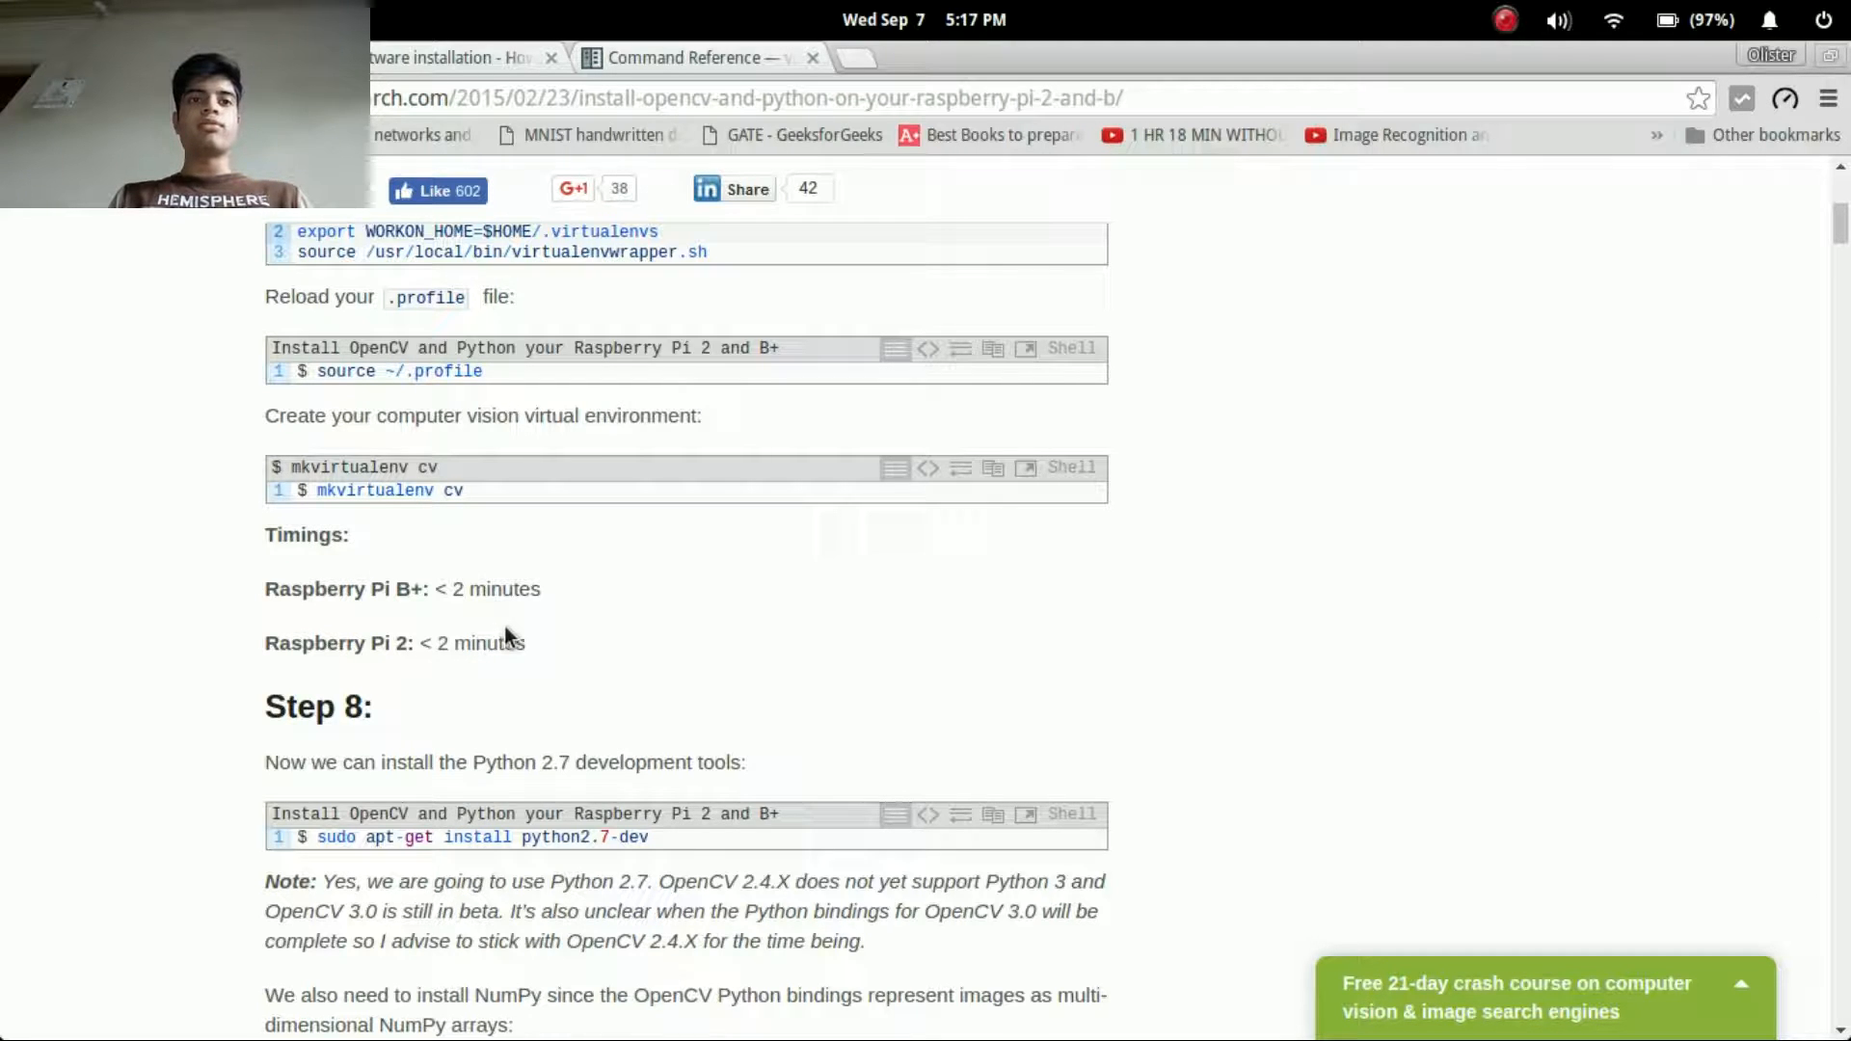
{"action": "scroll", "coordinate": [571, 628], "scroll_direction": "down", "scroll_amount": 2}
{"action": "scroll", "coordinate": [789, 642], "scroll_direction": "down", "scroll_amount": 1}
{"action": "left_click_drag", "start_coordinate": [652, 622], "coordinate": [308, 624]}
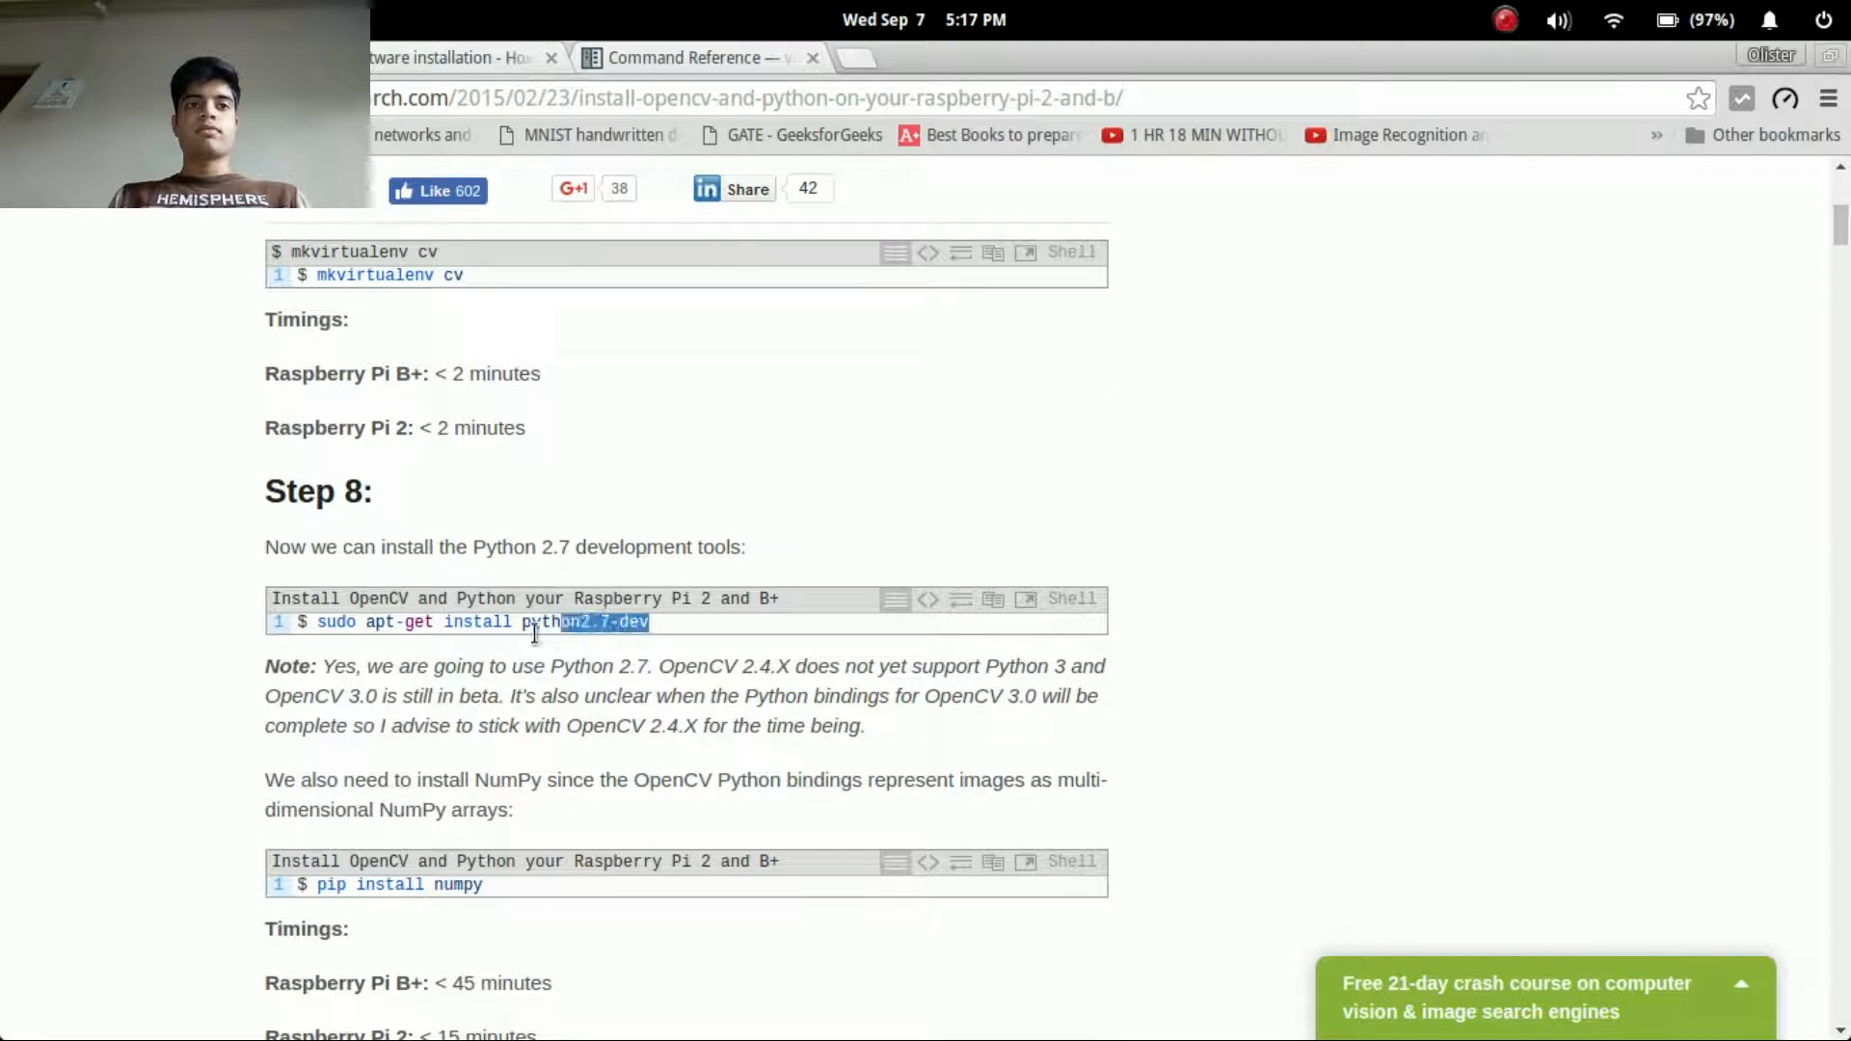
{"action": "right_click", "coordinate": [356, 623]}
{"action": "left_click", "coordinate": [383, 633]}
{"action": "key", "text": "alt+Tab"}
{"action": "right_click", "coordinate": [536, 350]}
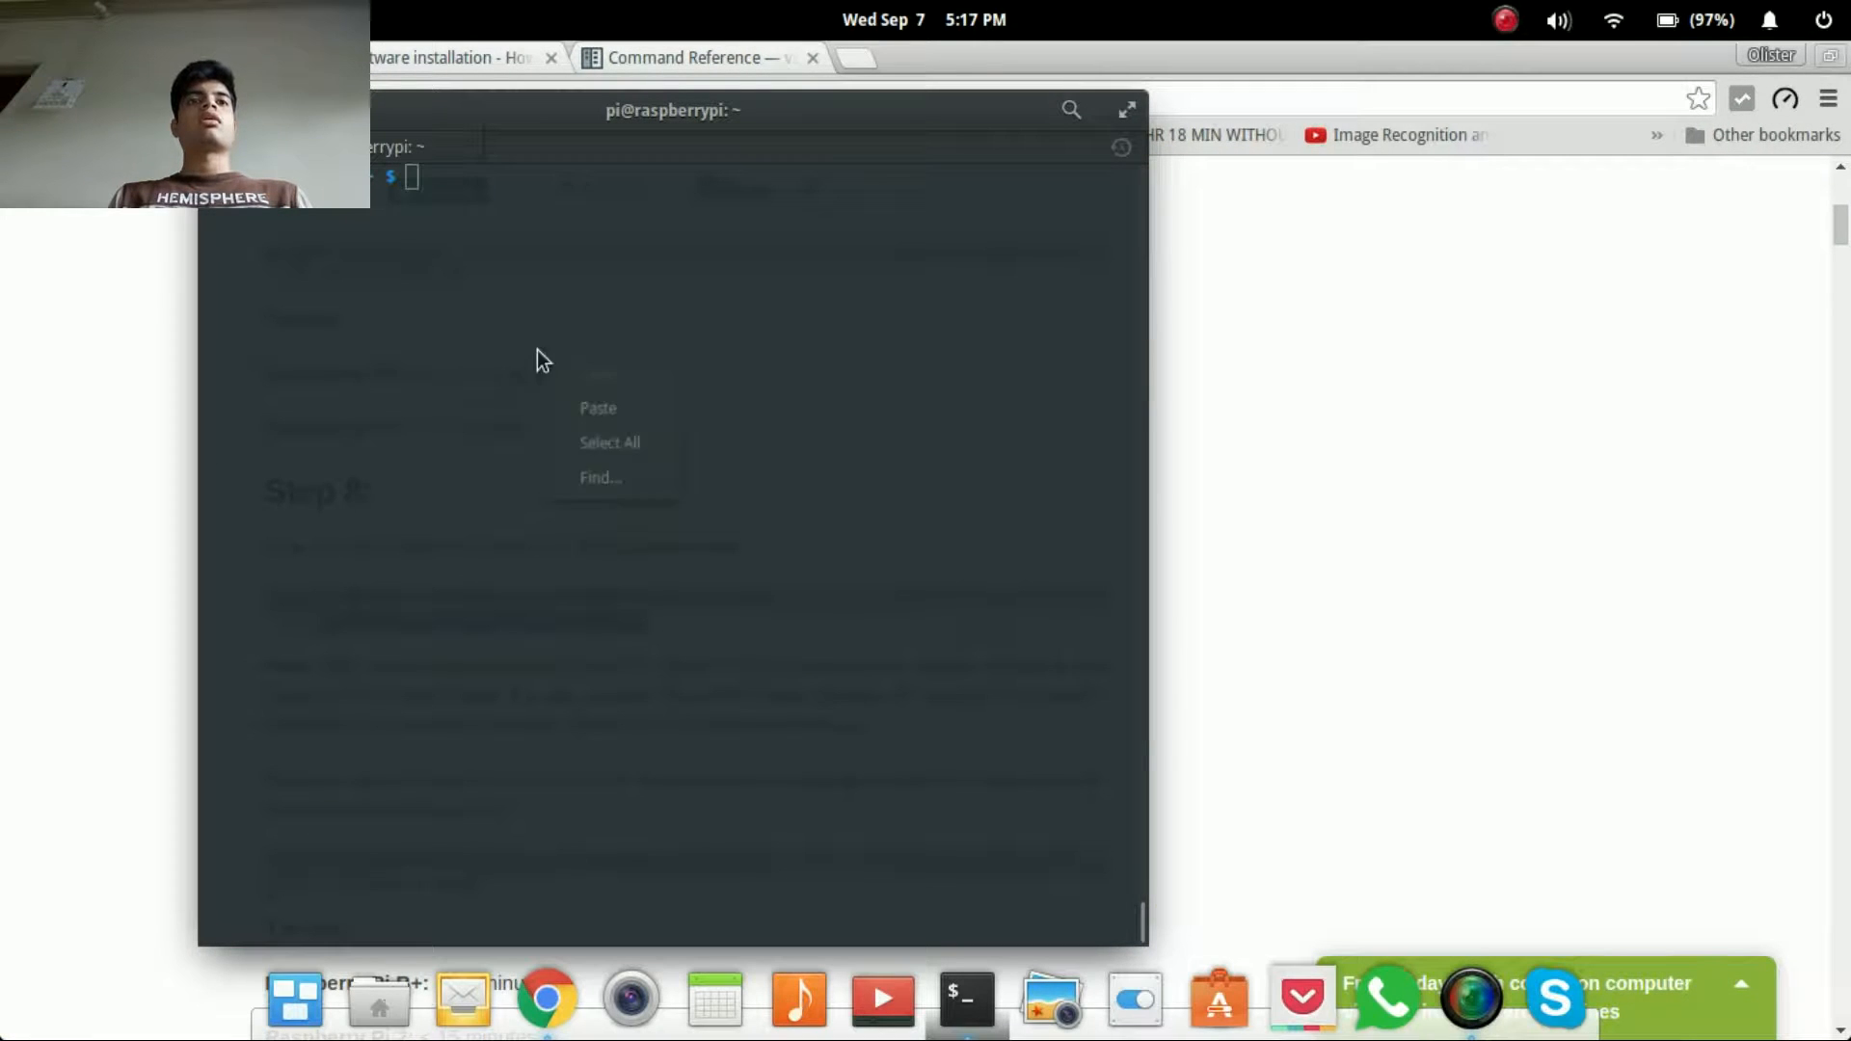
{"action": "left_click", "coordinate": [584, 409]}
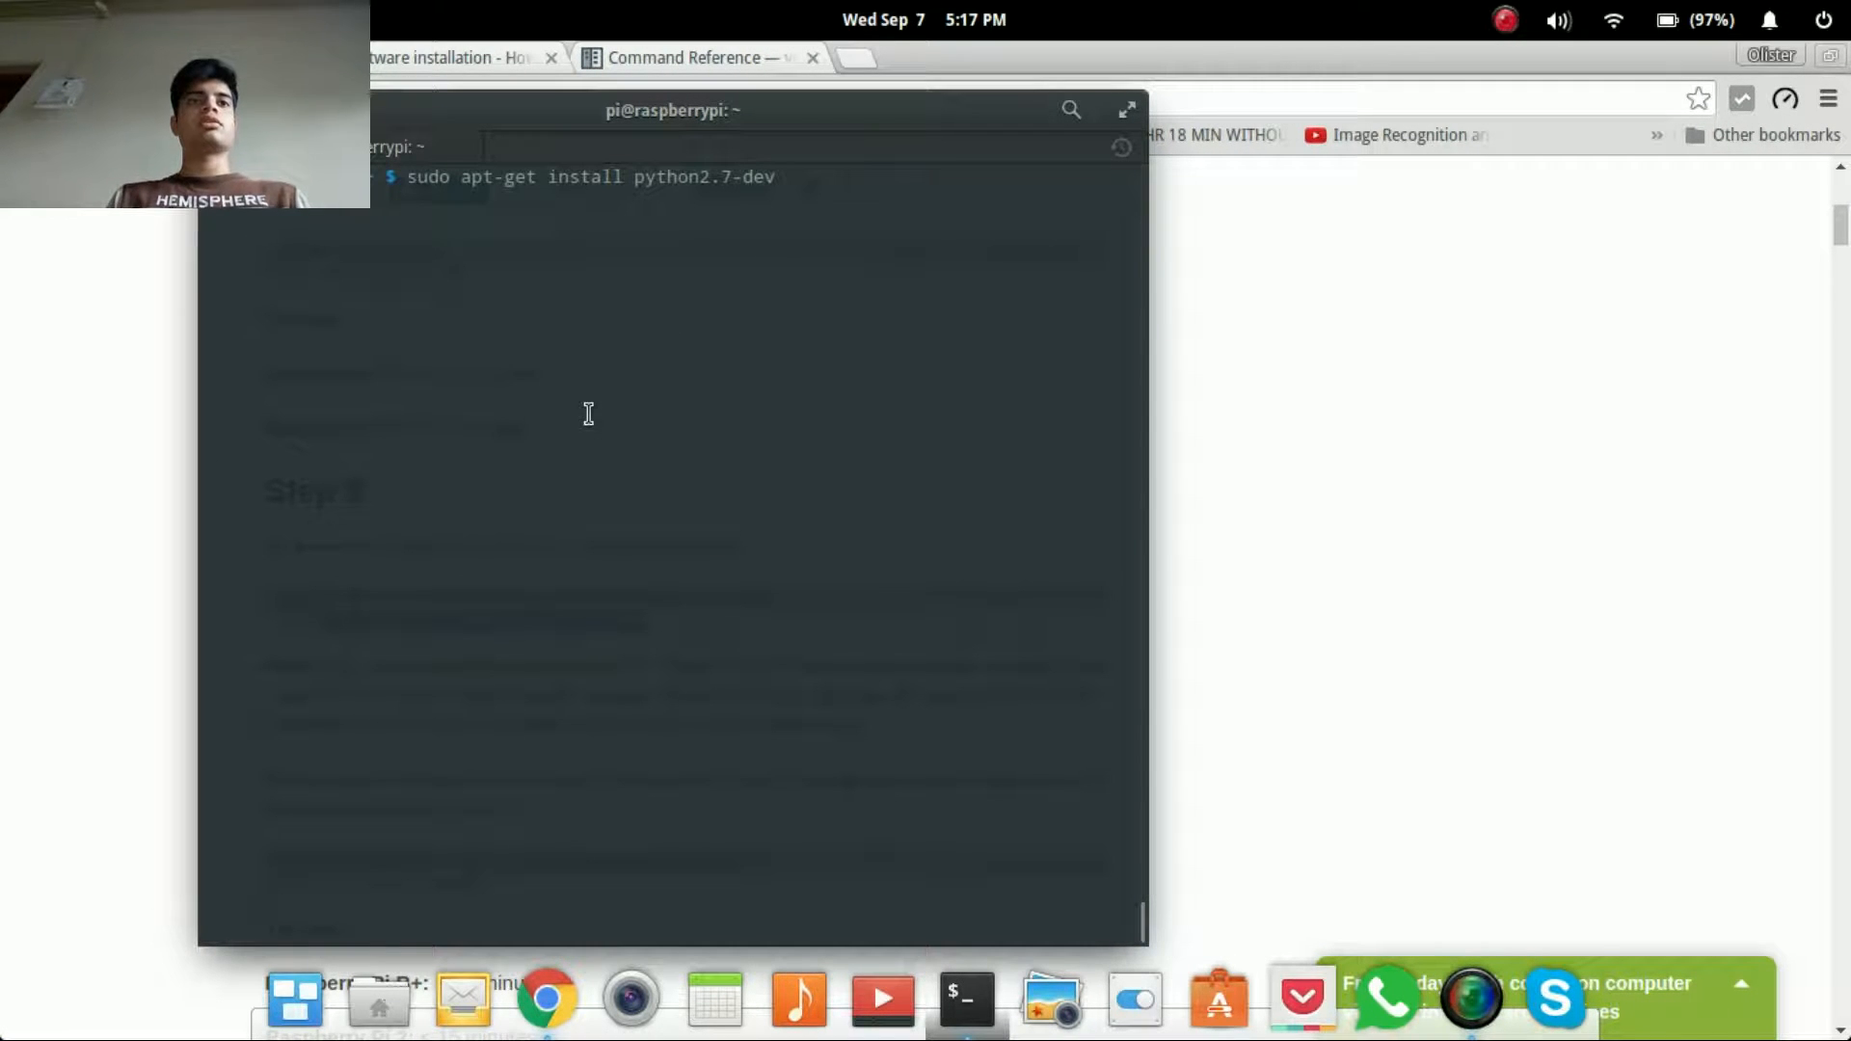
{"action": "key", "text": "Return"}
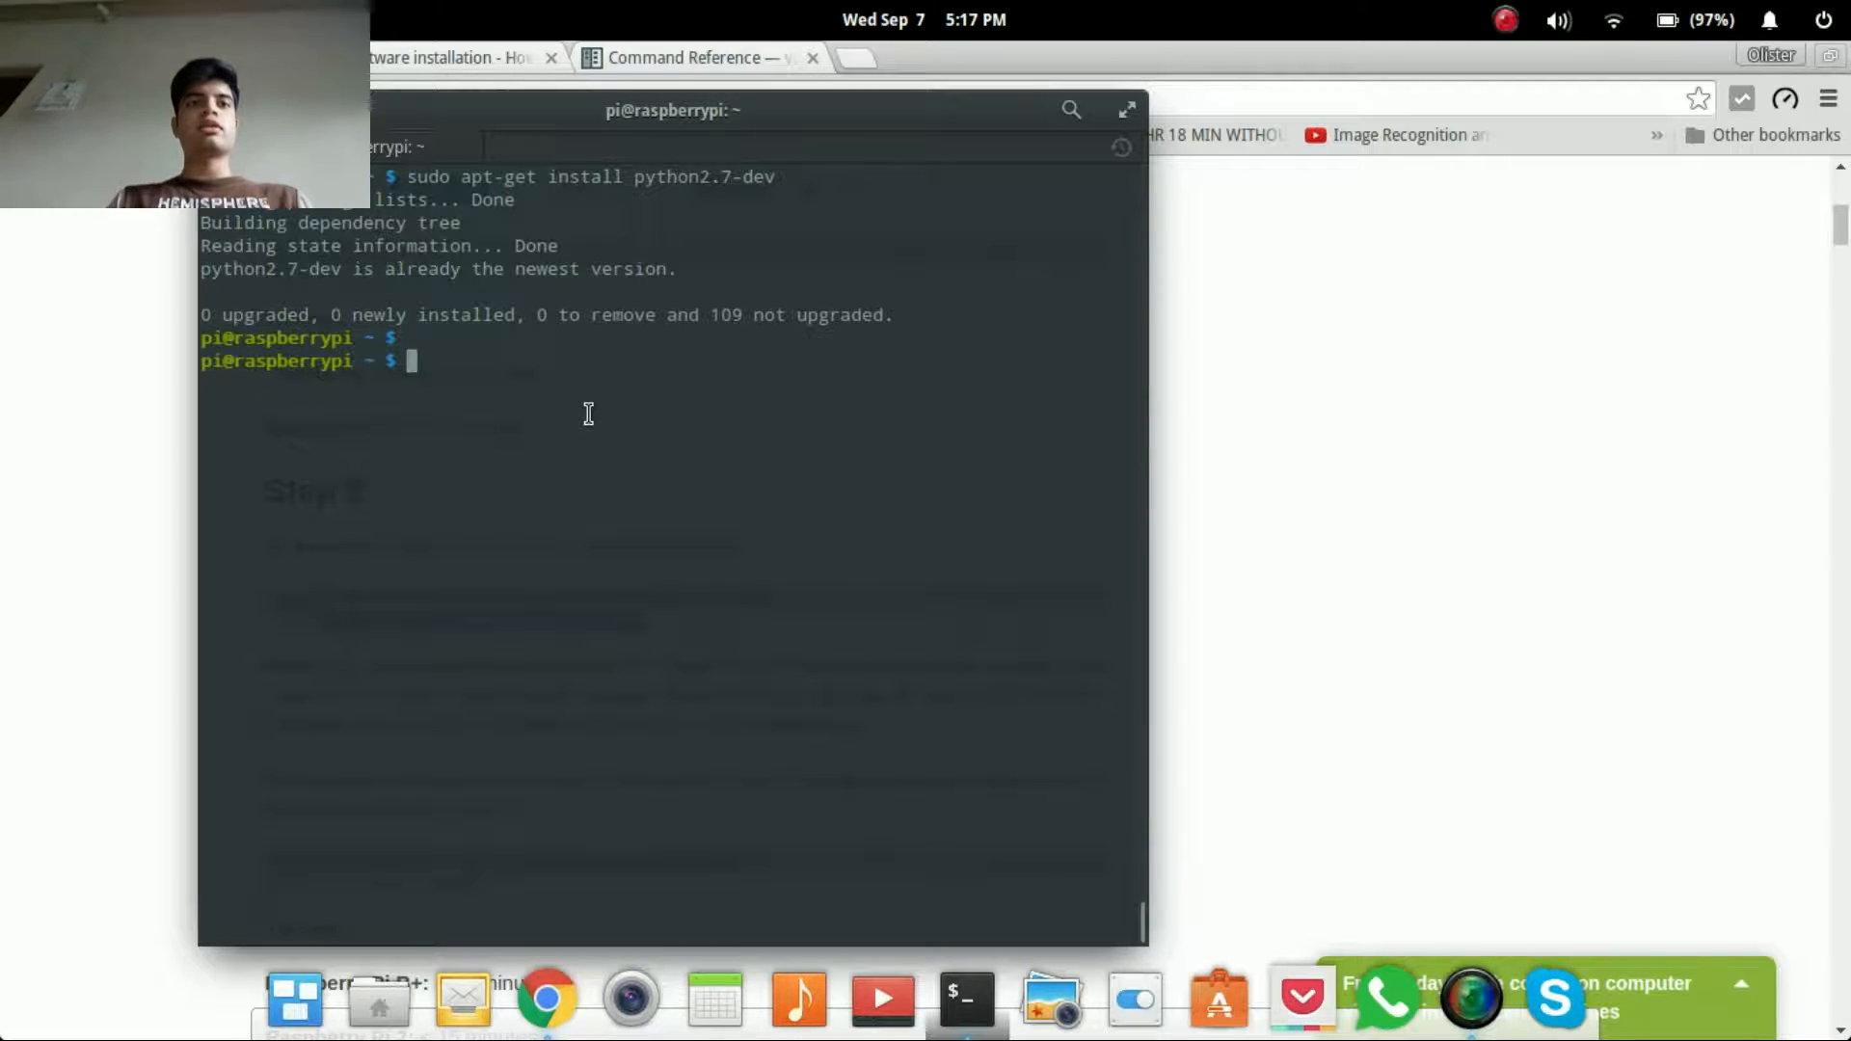
{"action": "type", "text": "clear"}
Clear the terminal screen and return to the install guide page.
{"action": "key", "text": "Return"}
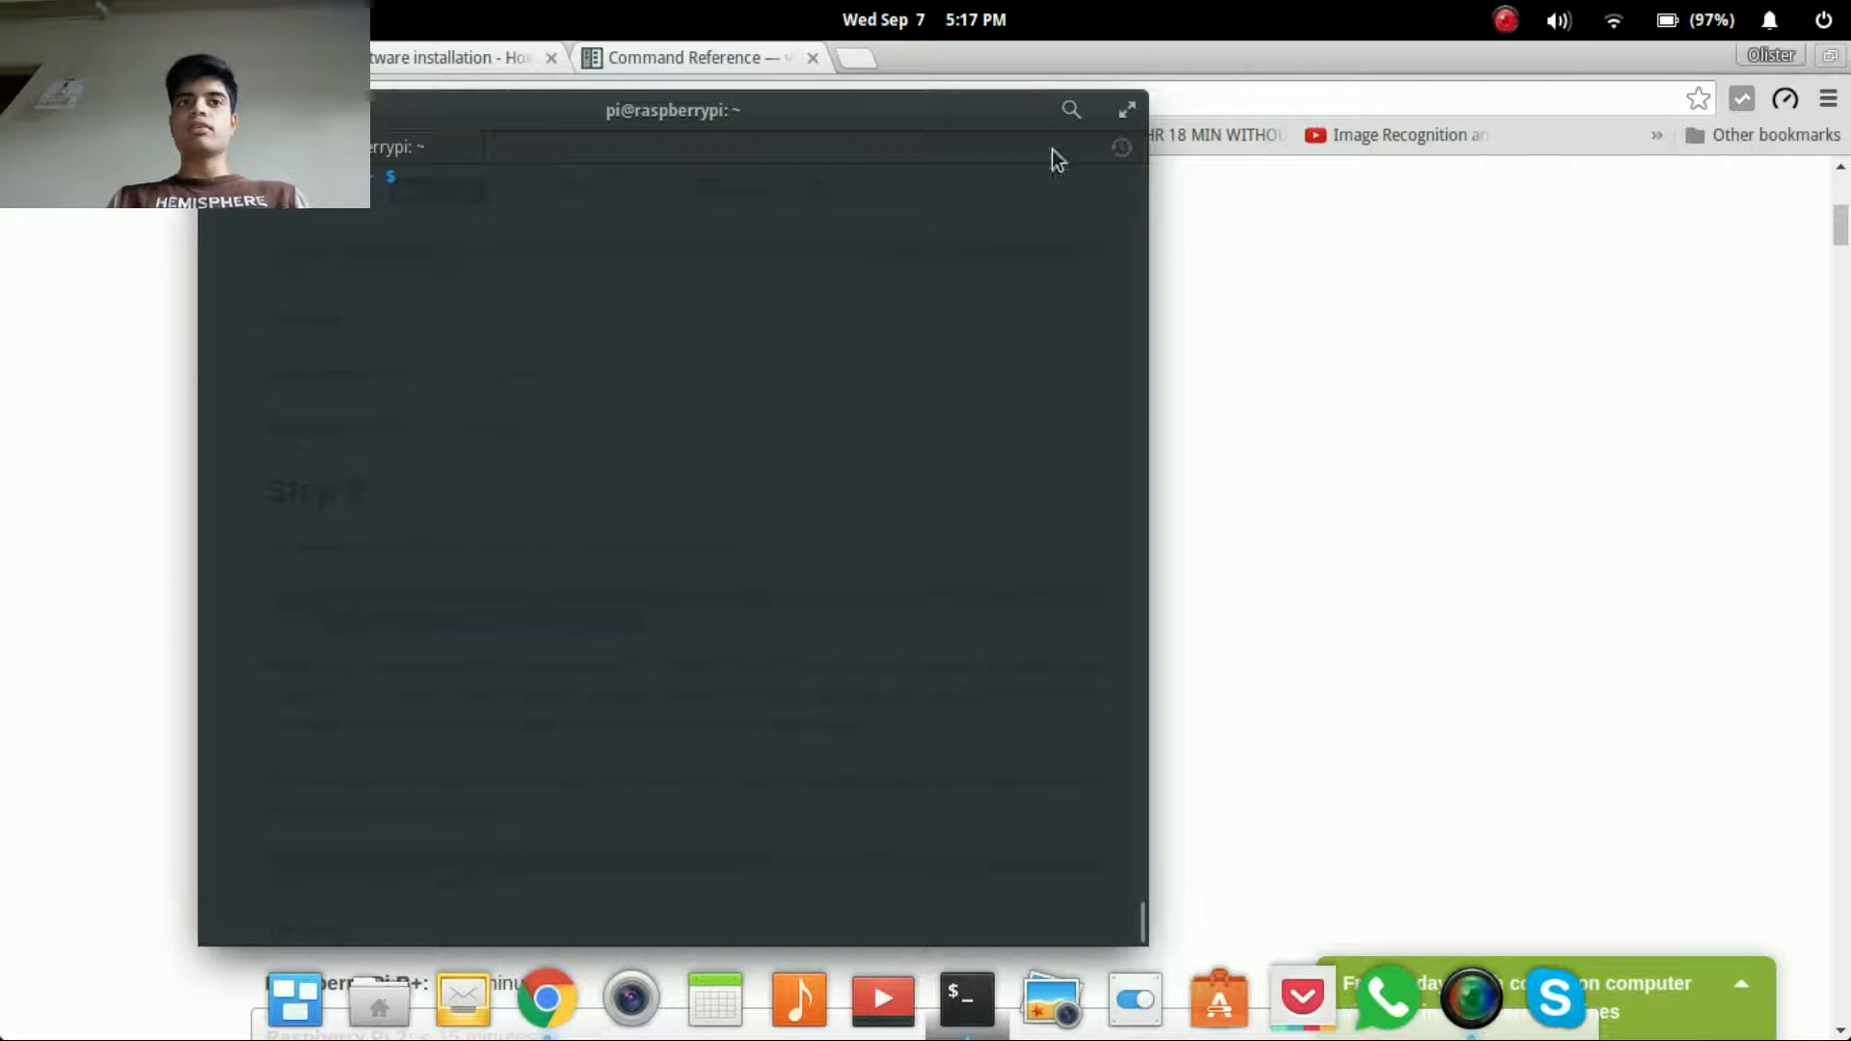
{"action": "left_click", "coordinate": [1290, 287]}
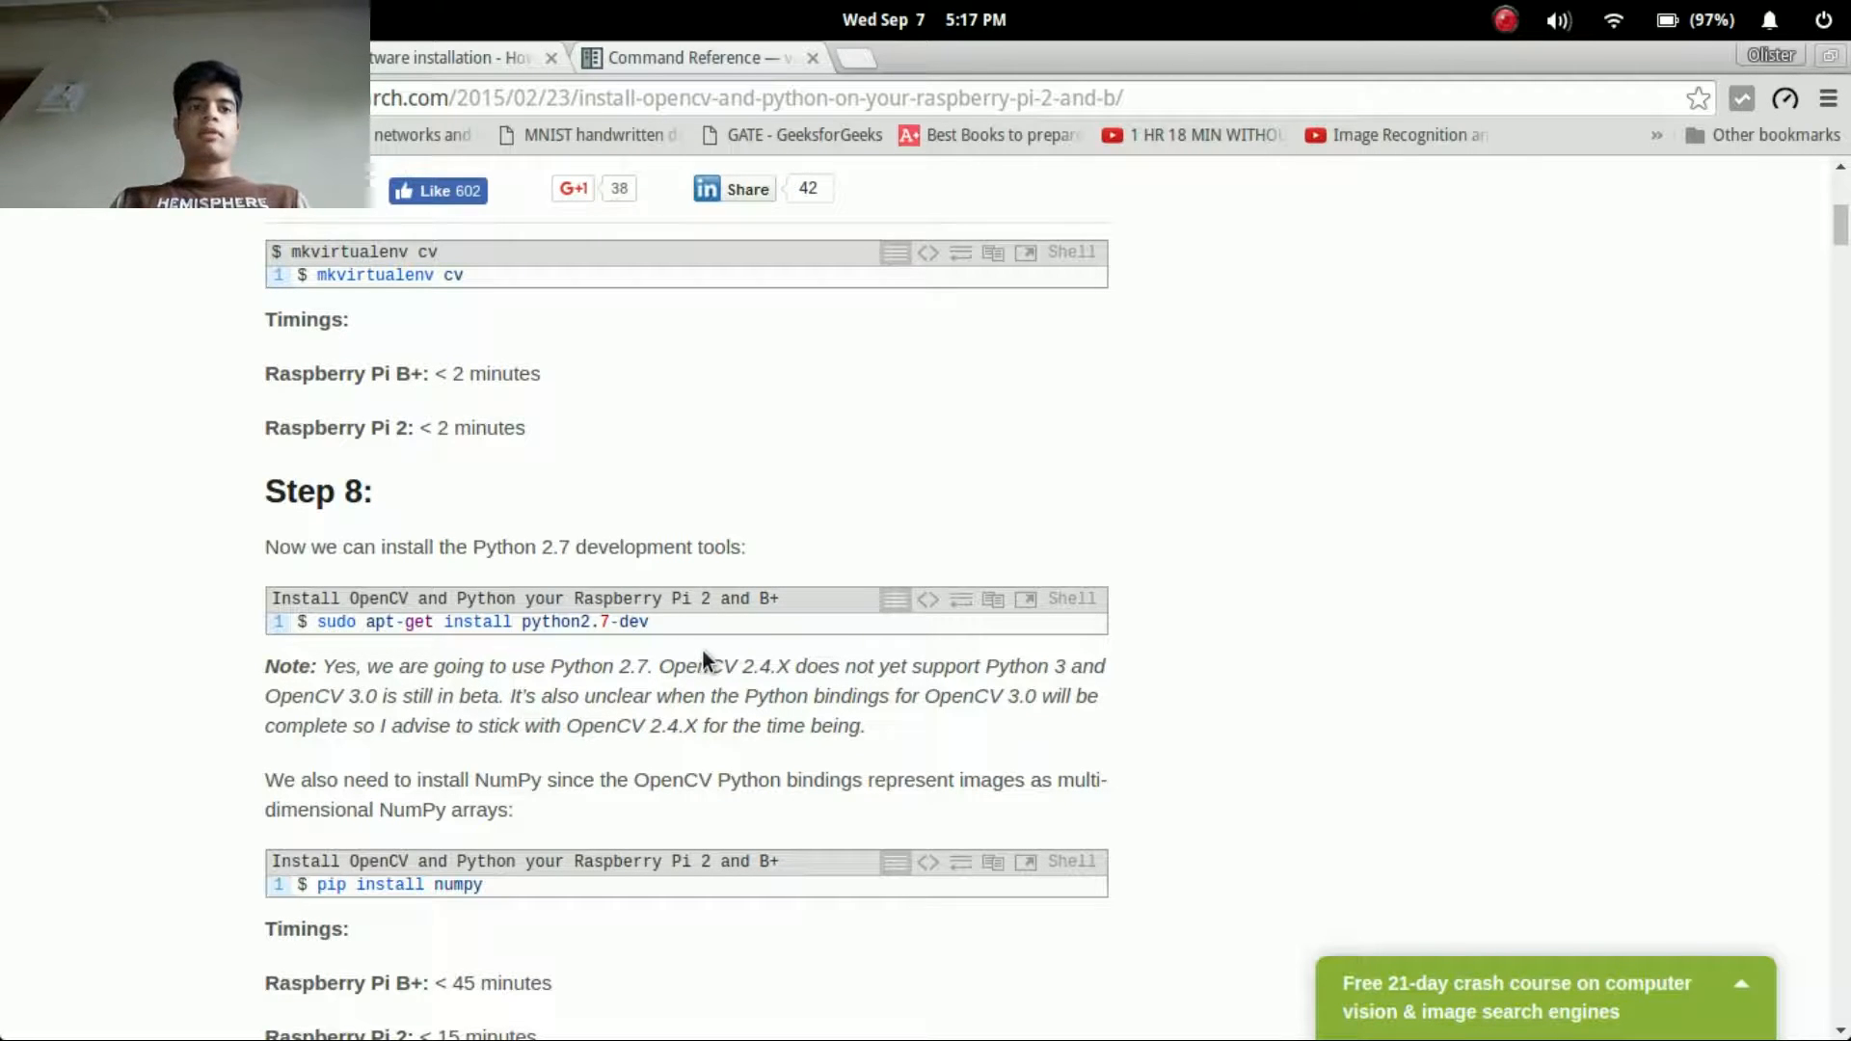
{"action": "scroll", "coordinate": [612, 655], "scroll_direction": "down", "scroll_amount": 3}
{"action": "scroll", "coordinate": [613, 655], "scroll_direction": "down", "scroll_amount": 1}
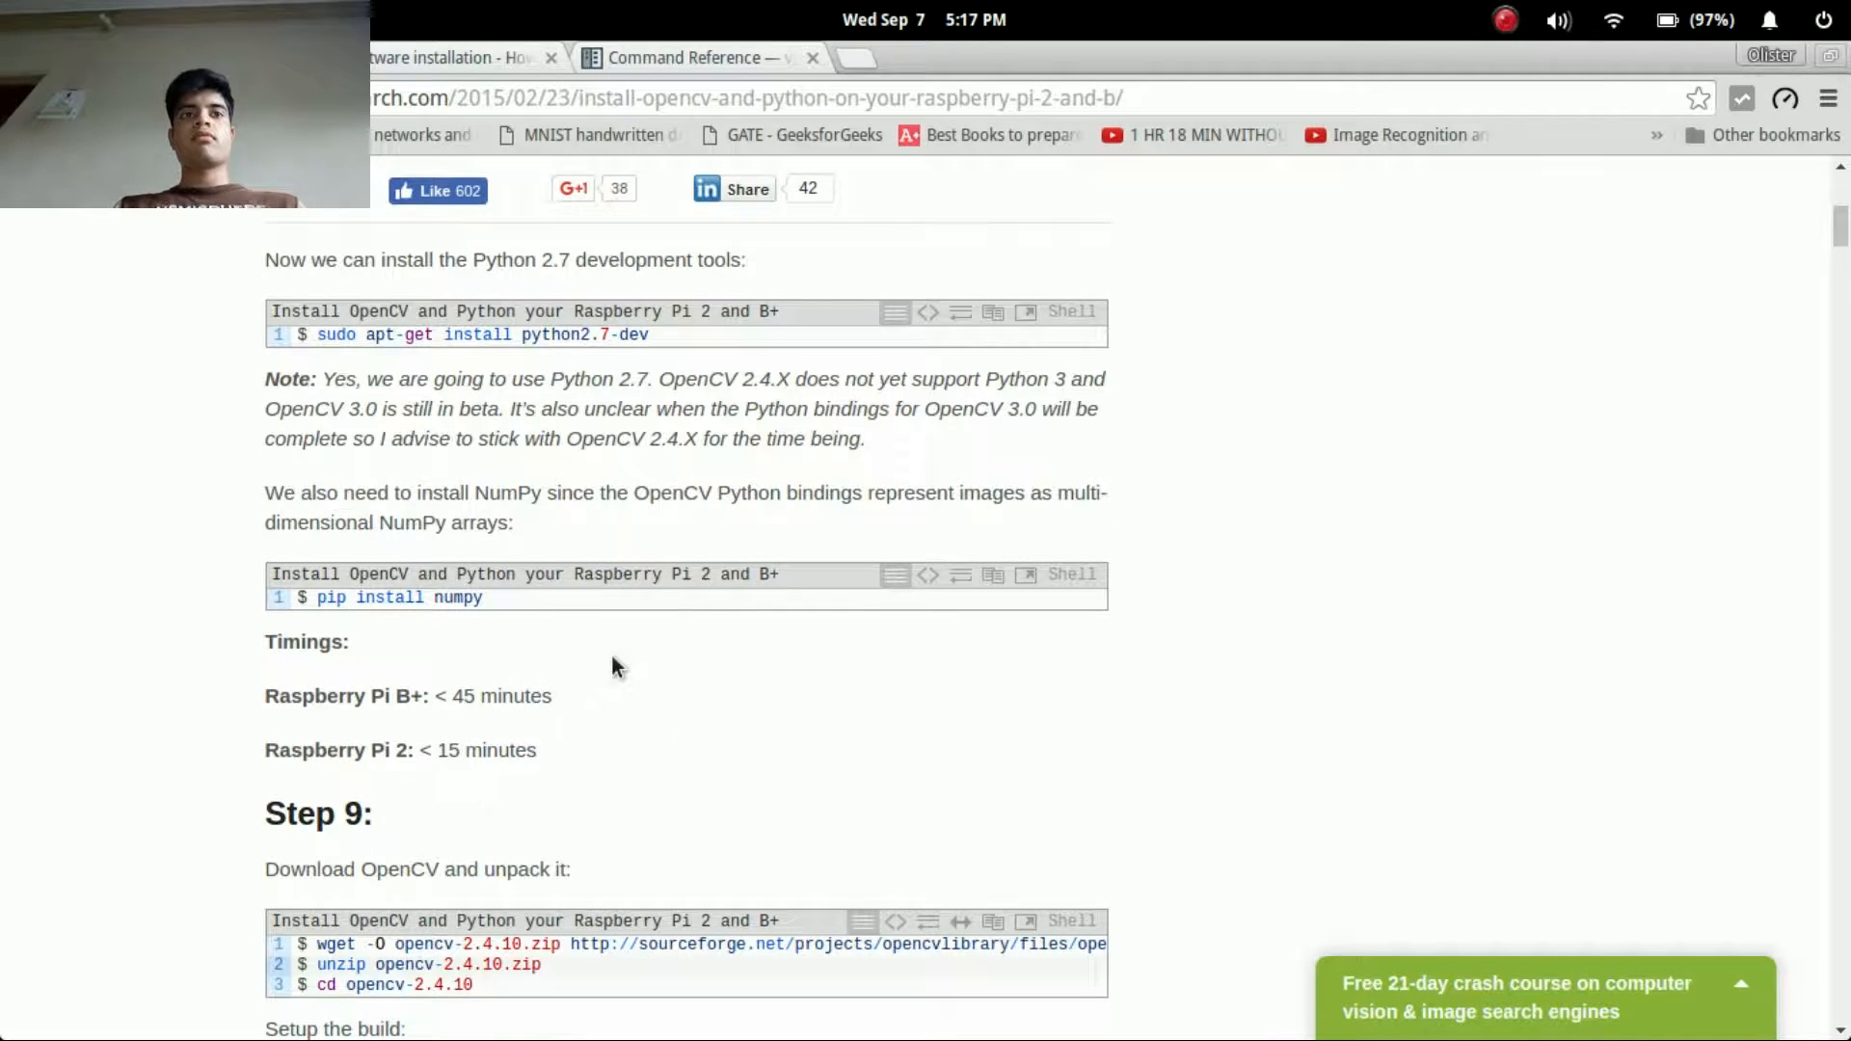
Copy 'pip install numpy' from the guide and paste it at the terminal prompt.
{"action": "left_click_drag", "start_coordinate": [493, 596], "coordinate": [338, 596]}
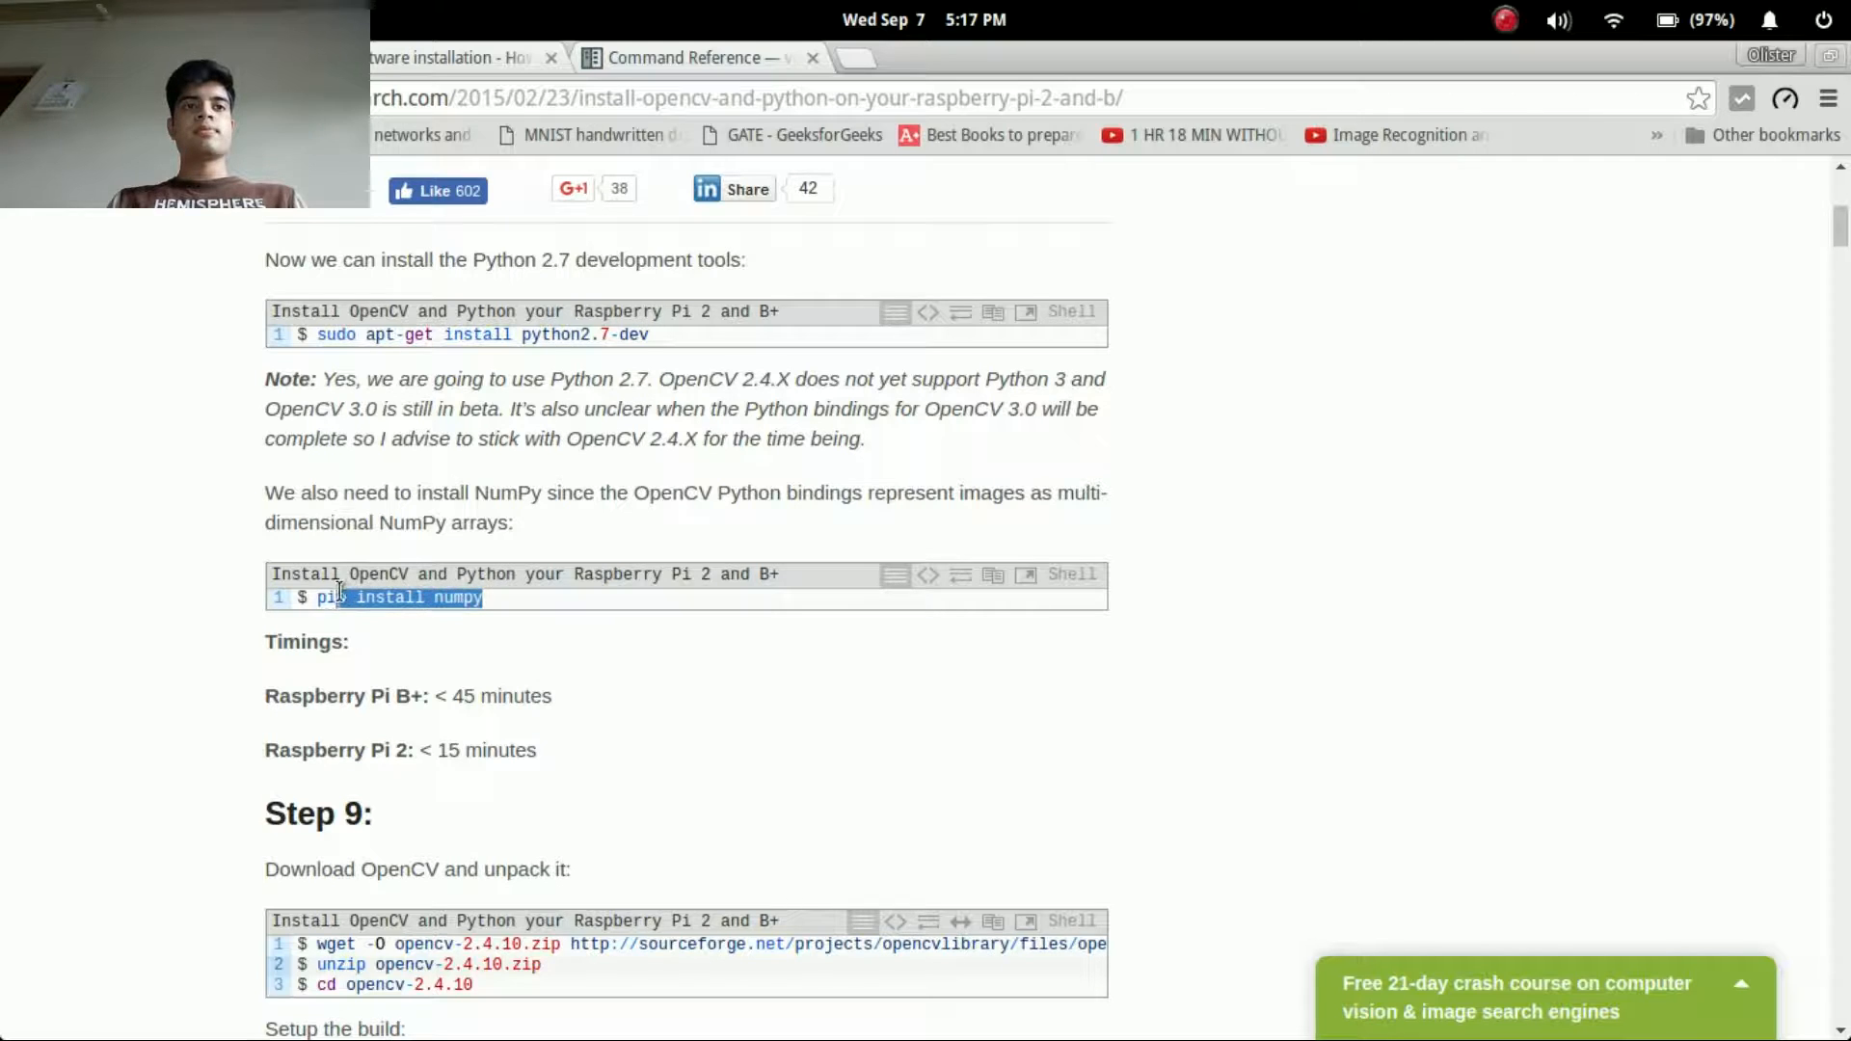
{"action": "right_click", "coordinate": [366, 596]}
{"action": "left_click", "coordinate": [434, 608]}
{"action": "key", "text": "alt+Tab"}
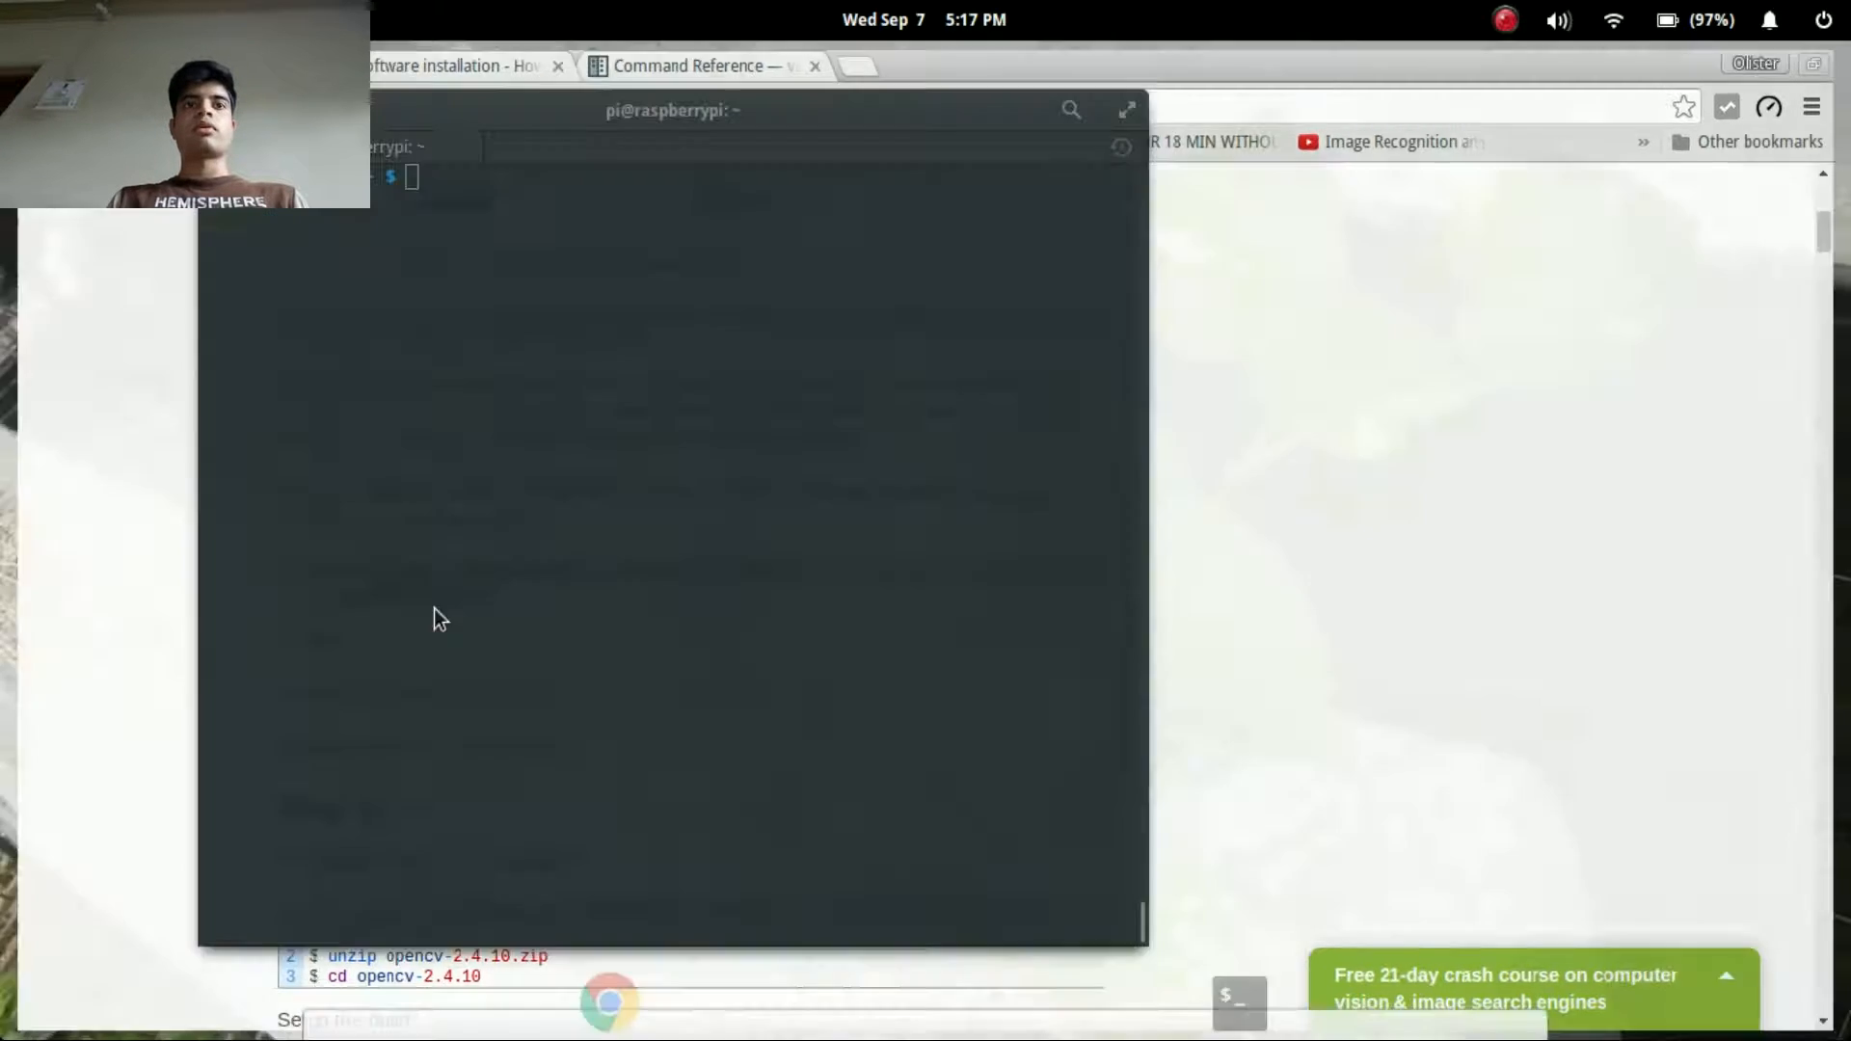
{"action": "right_click", "coordinate": [687, 469]}
{"action": "left_click", "coordinate": [809, 562]}
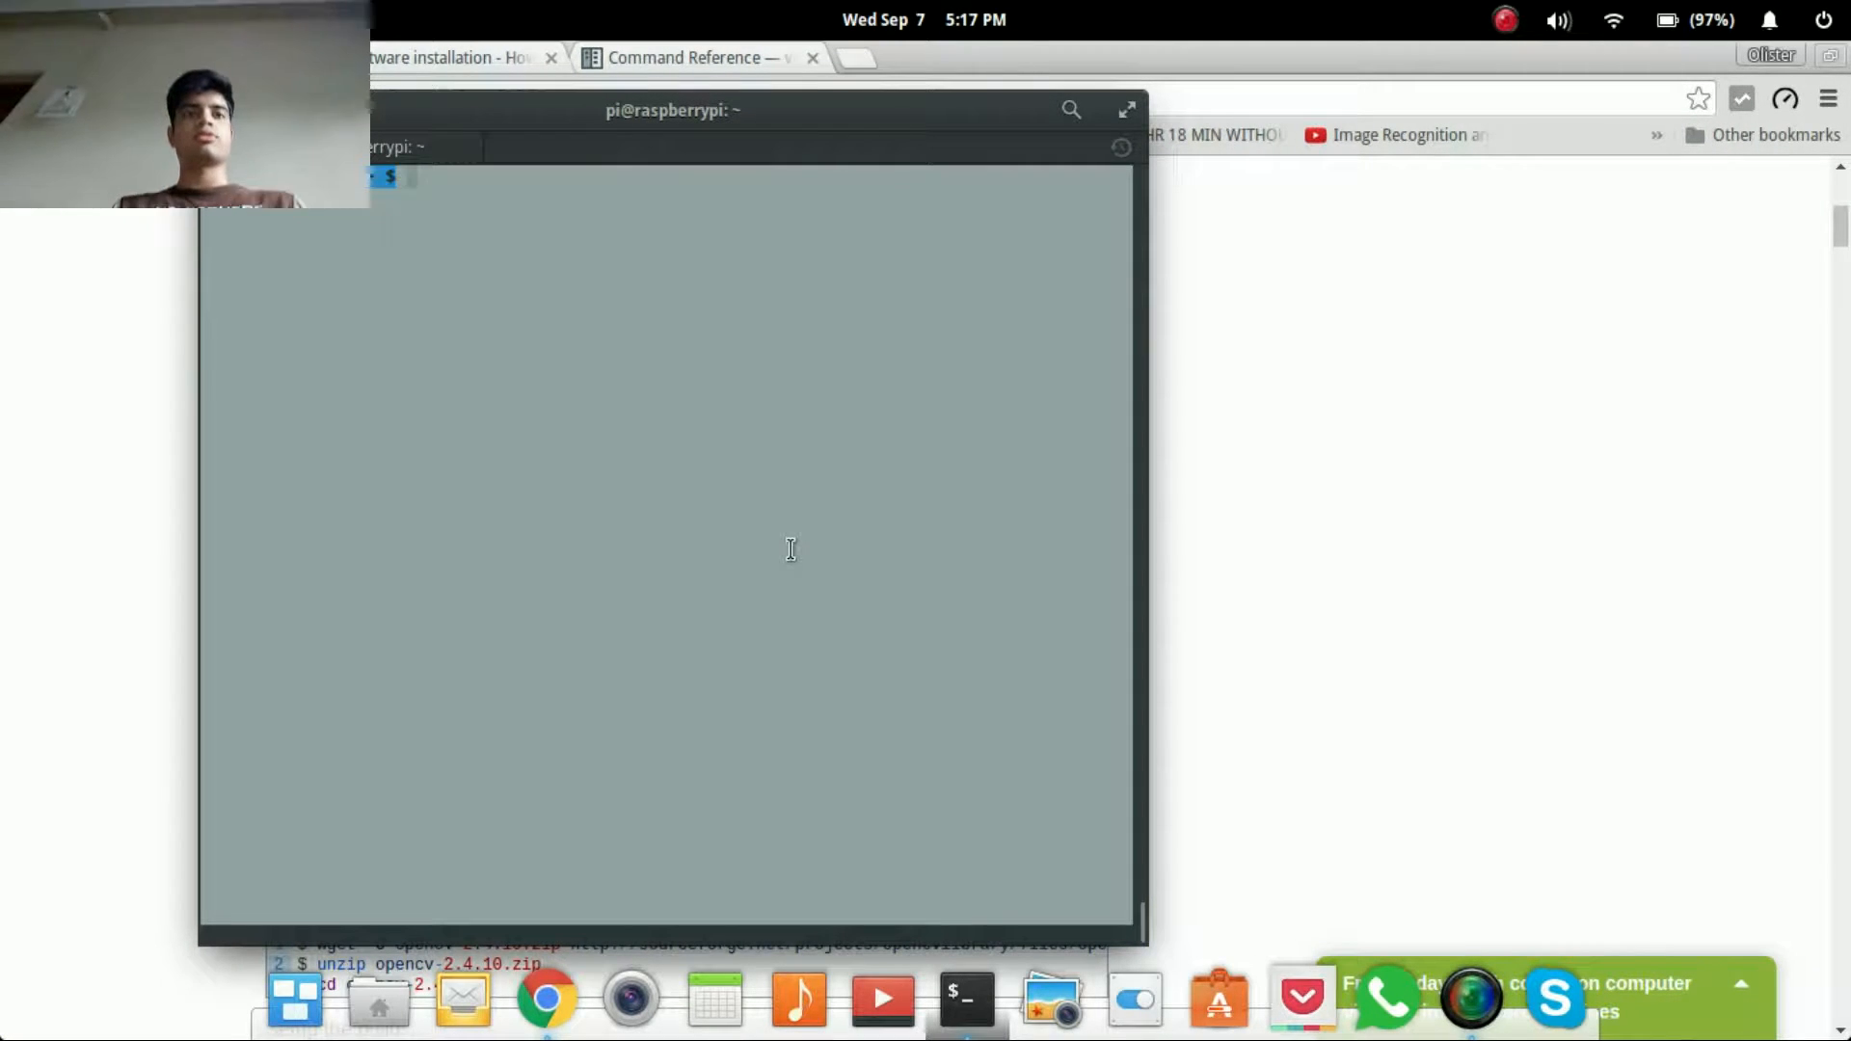
{"action": "right_click", "coordinate": [662, 457]}
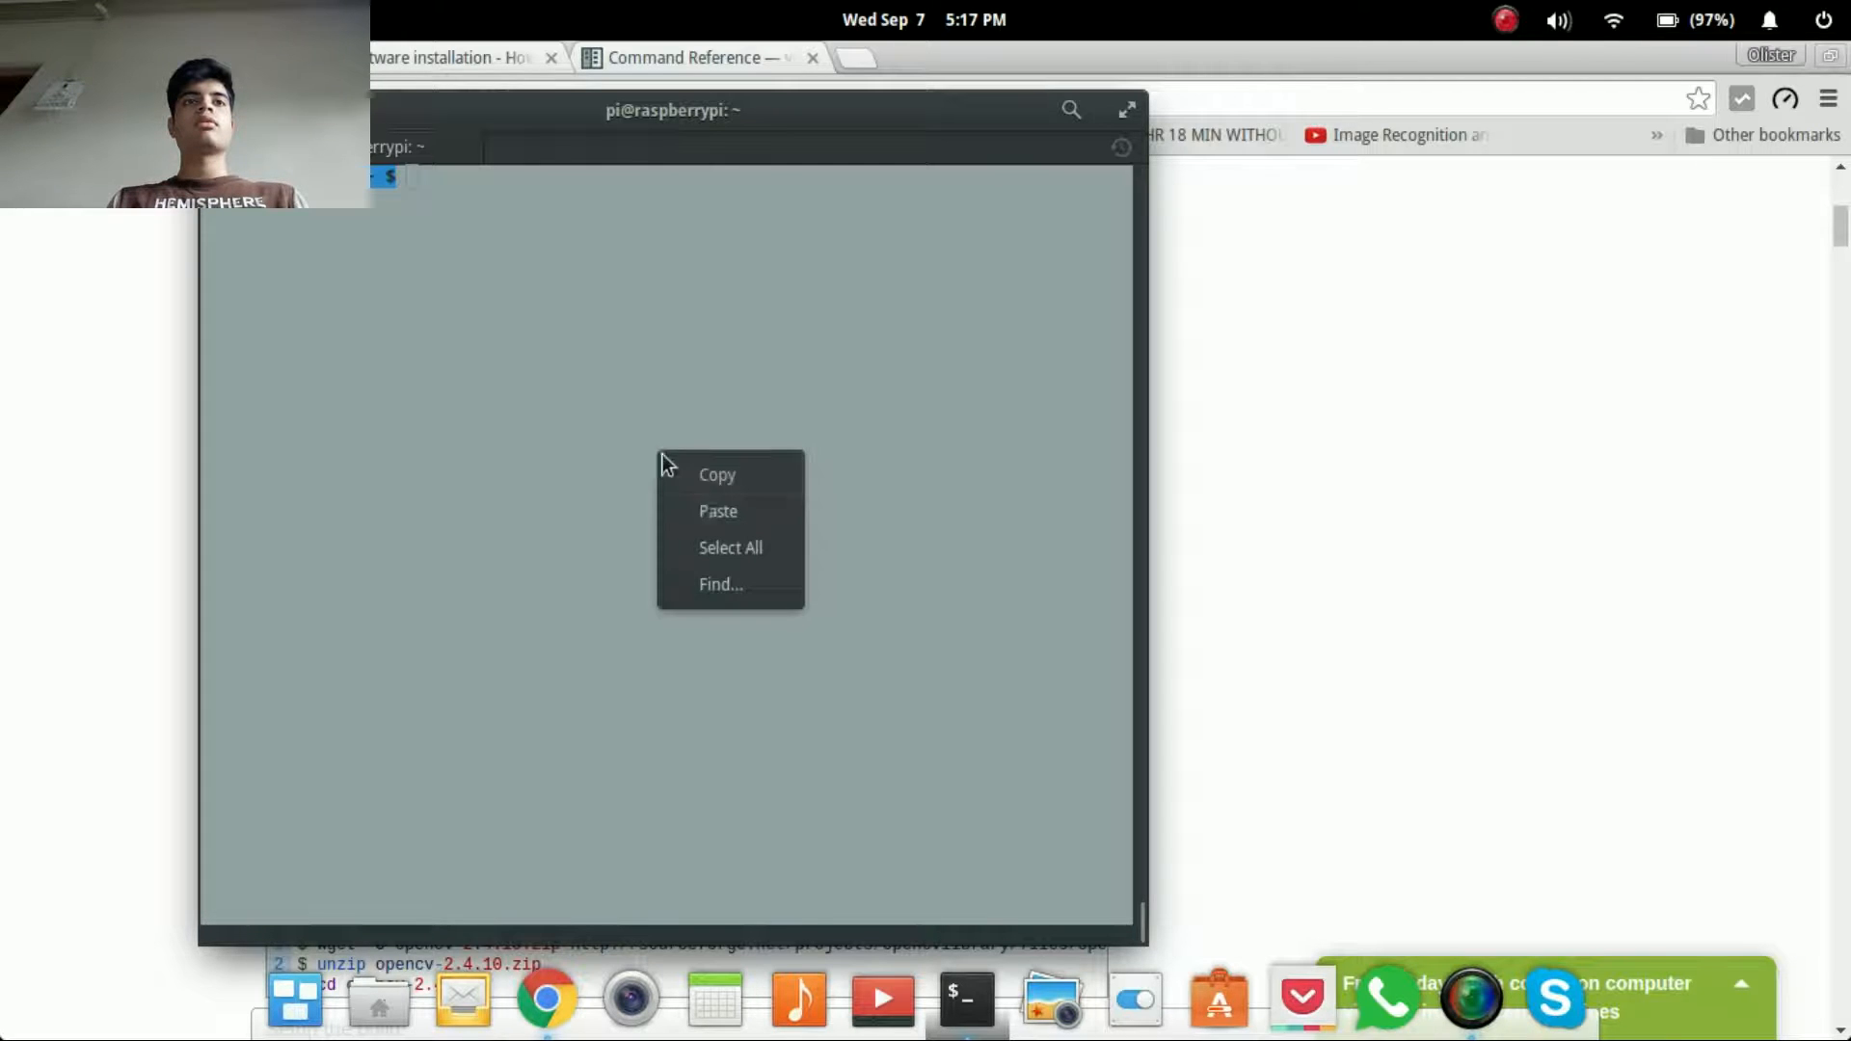
{"action": "left_click", "coordinate": [715, 514]}
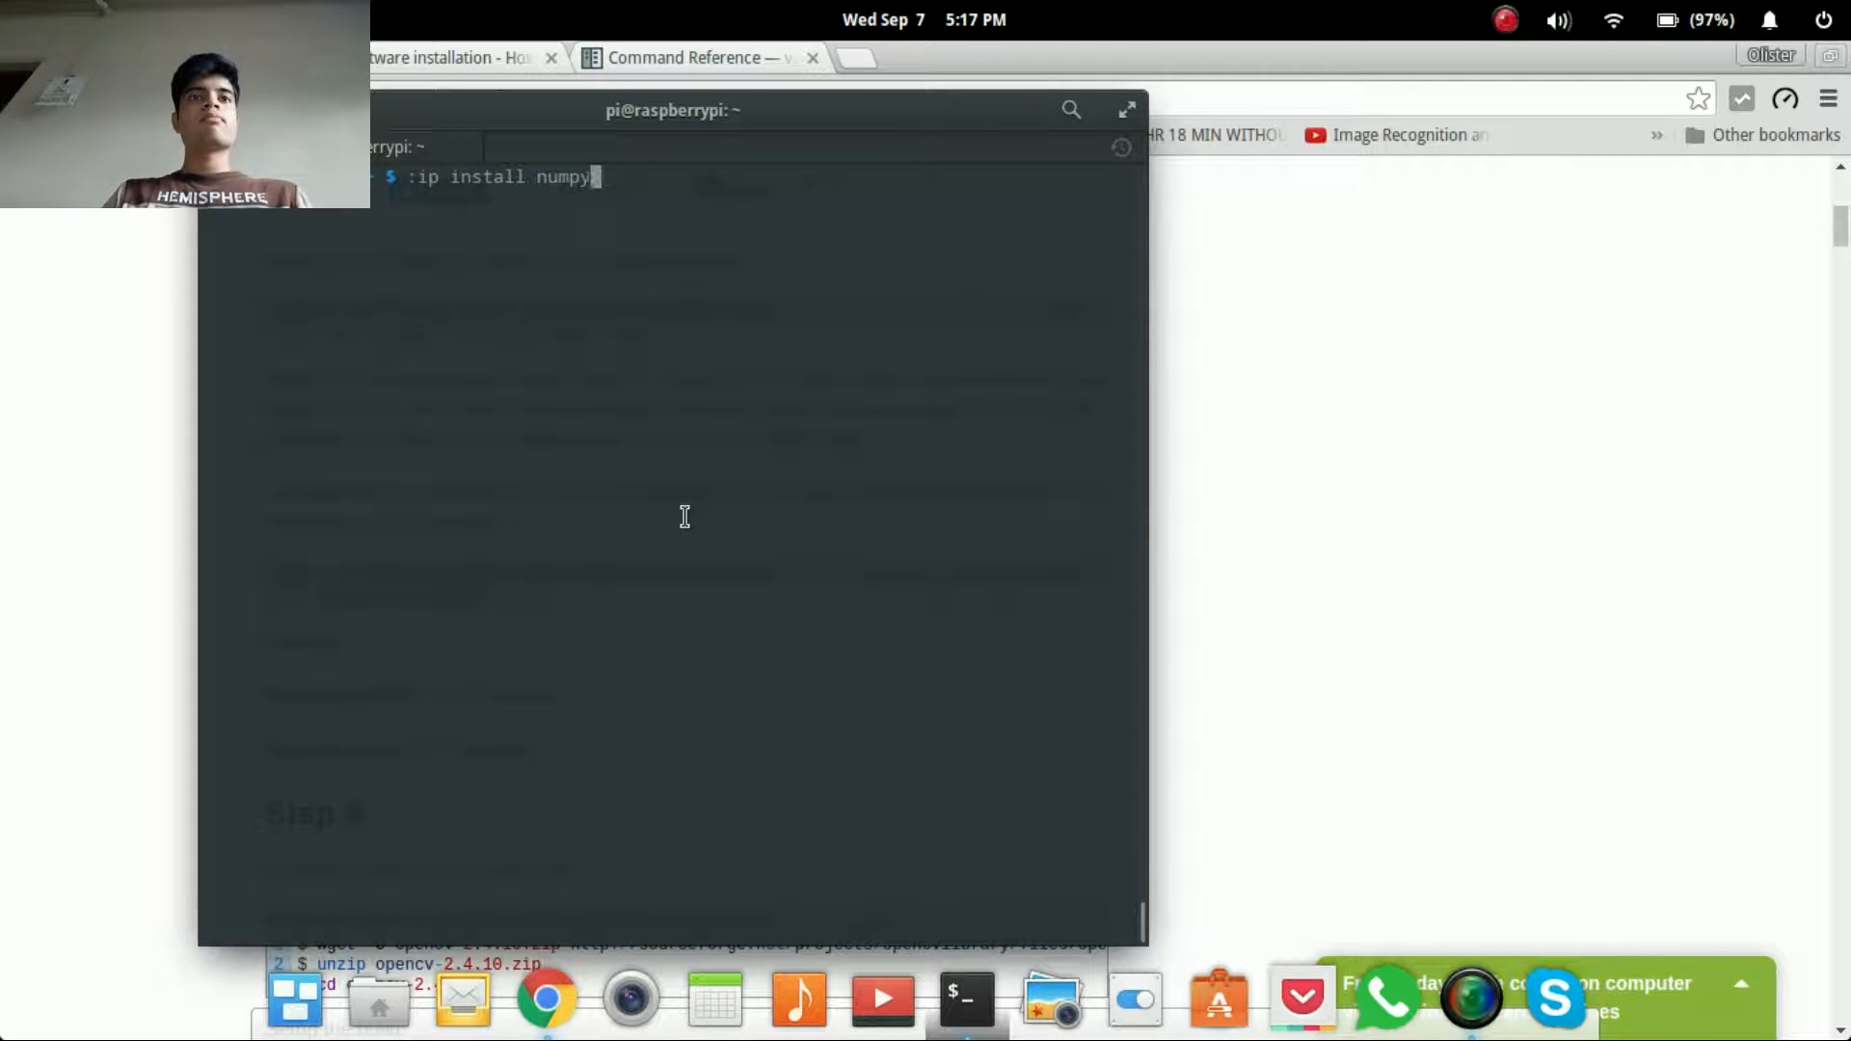
Abandon the garbled line, run the NumPy install, and leave a cleared terminal screen.
{"action": "key", "text": "Left"}
{"action": "key", "text": "Left"}
{"action": "key", "text": "Left"}
{"action": "key", "text": "Left"}
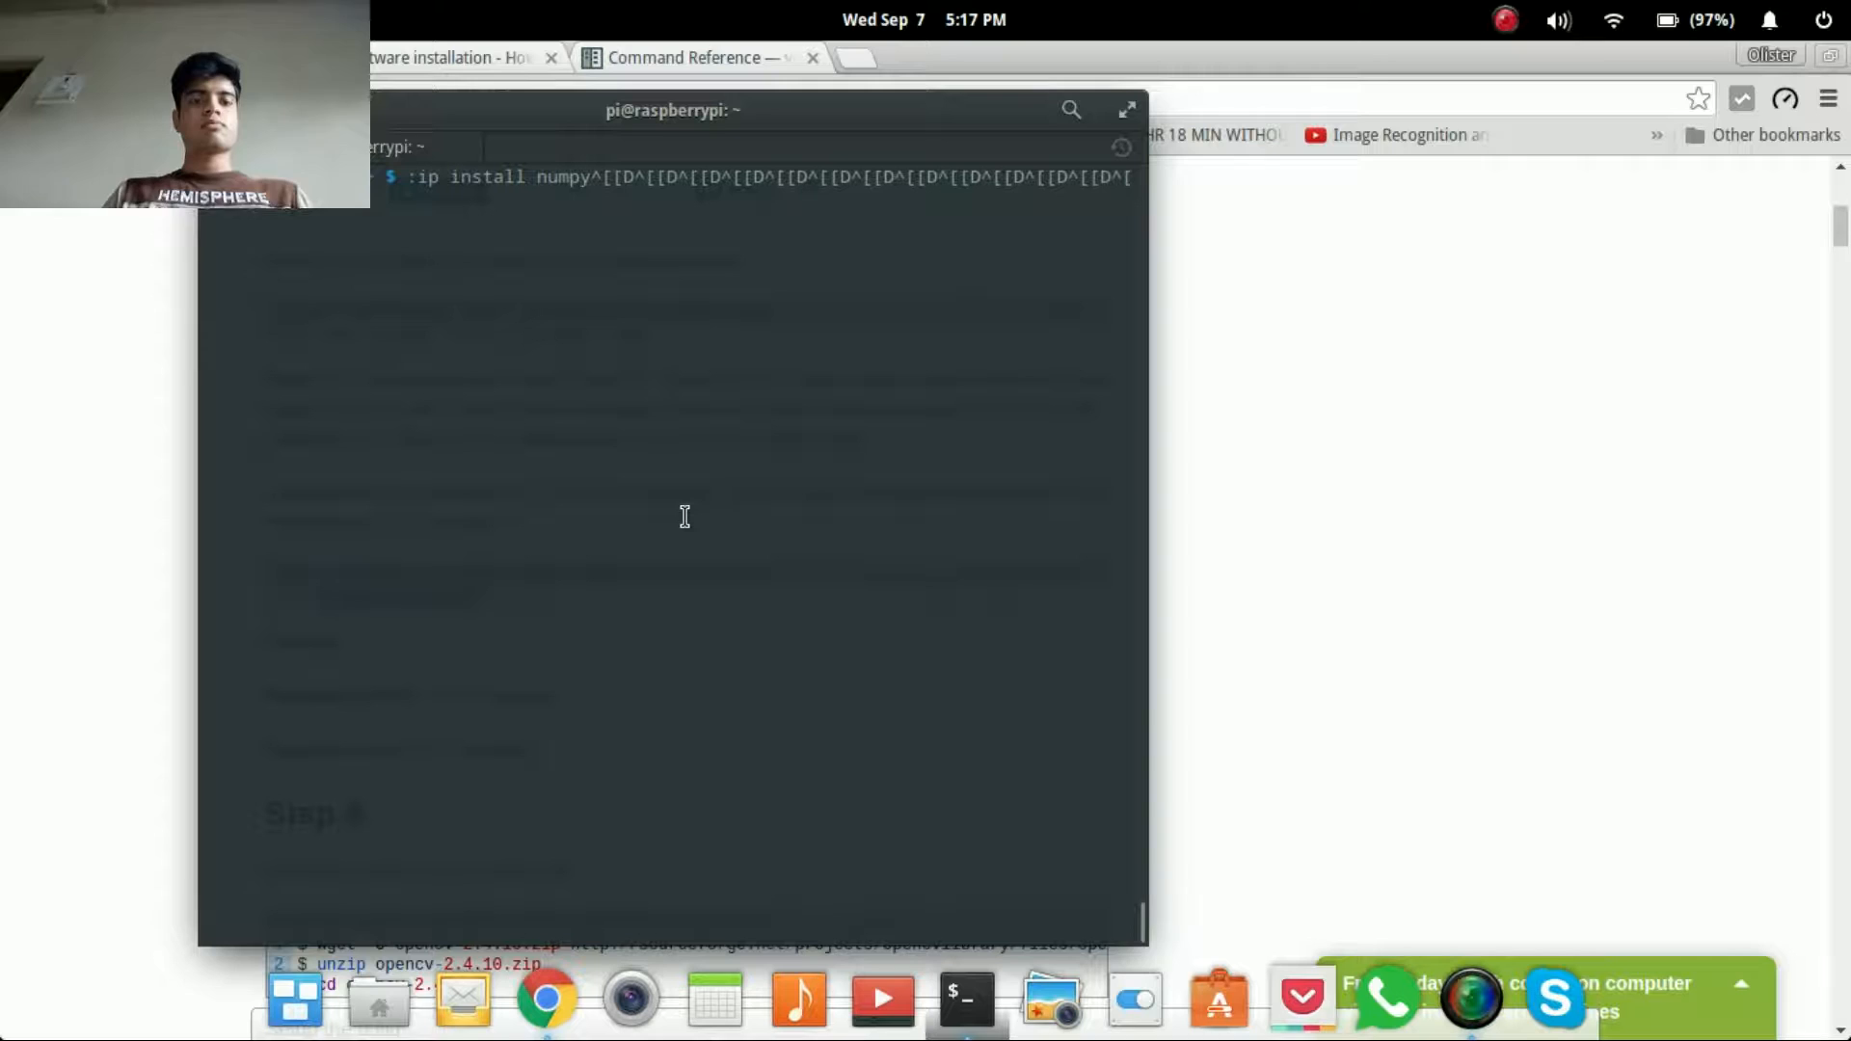
{"action": "key", "text": "ctrl+c"}
{"action": "type", "text": "clear"}
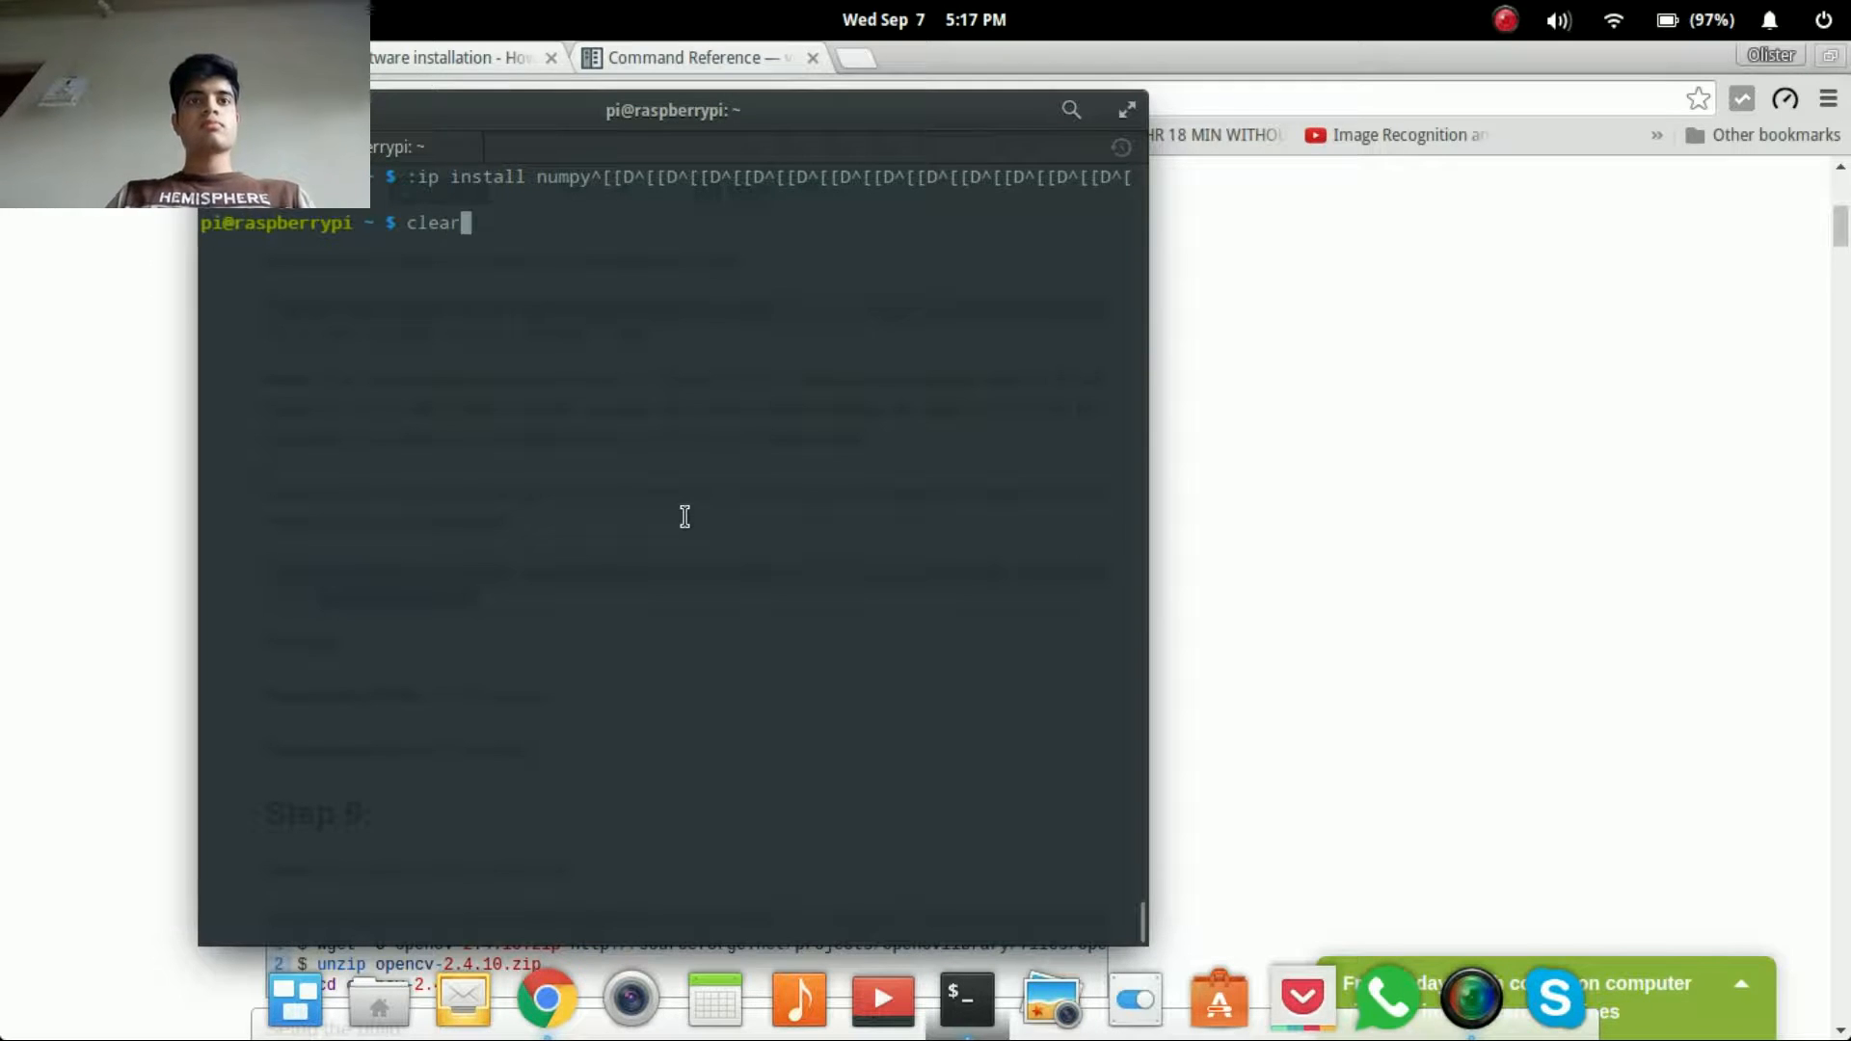
{"action": "key", "text": "Return"}
{"action": "type", "text": "pip install numpy"}
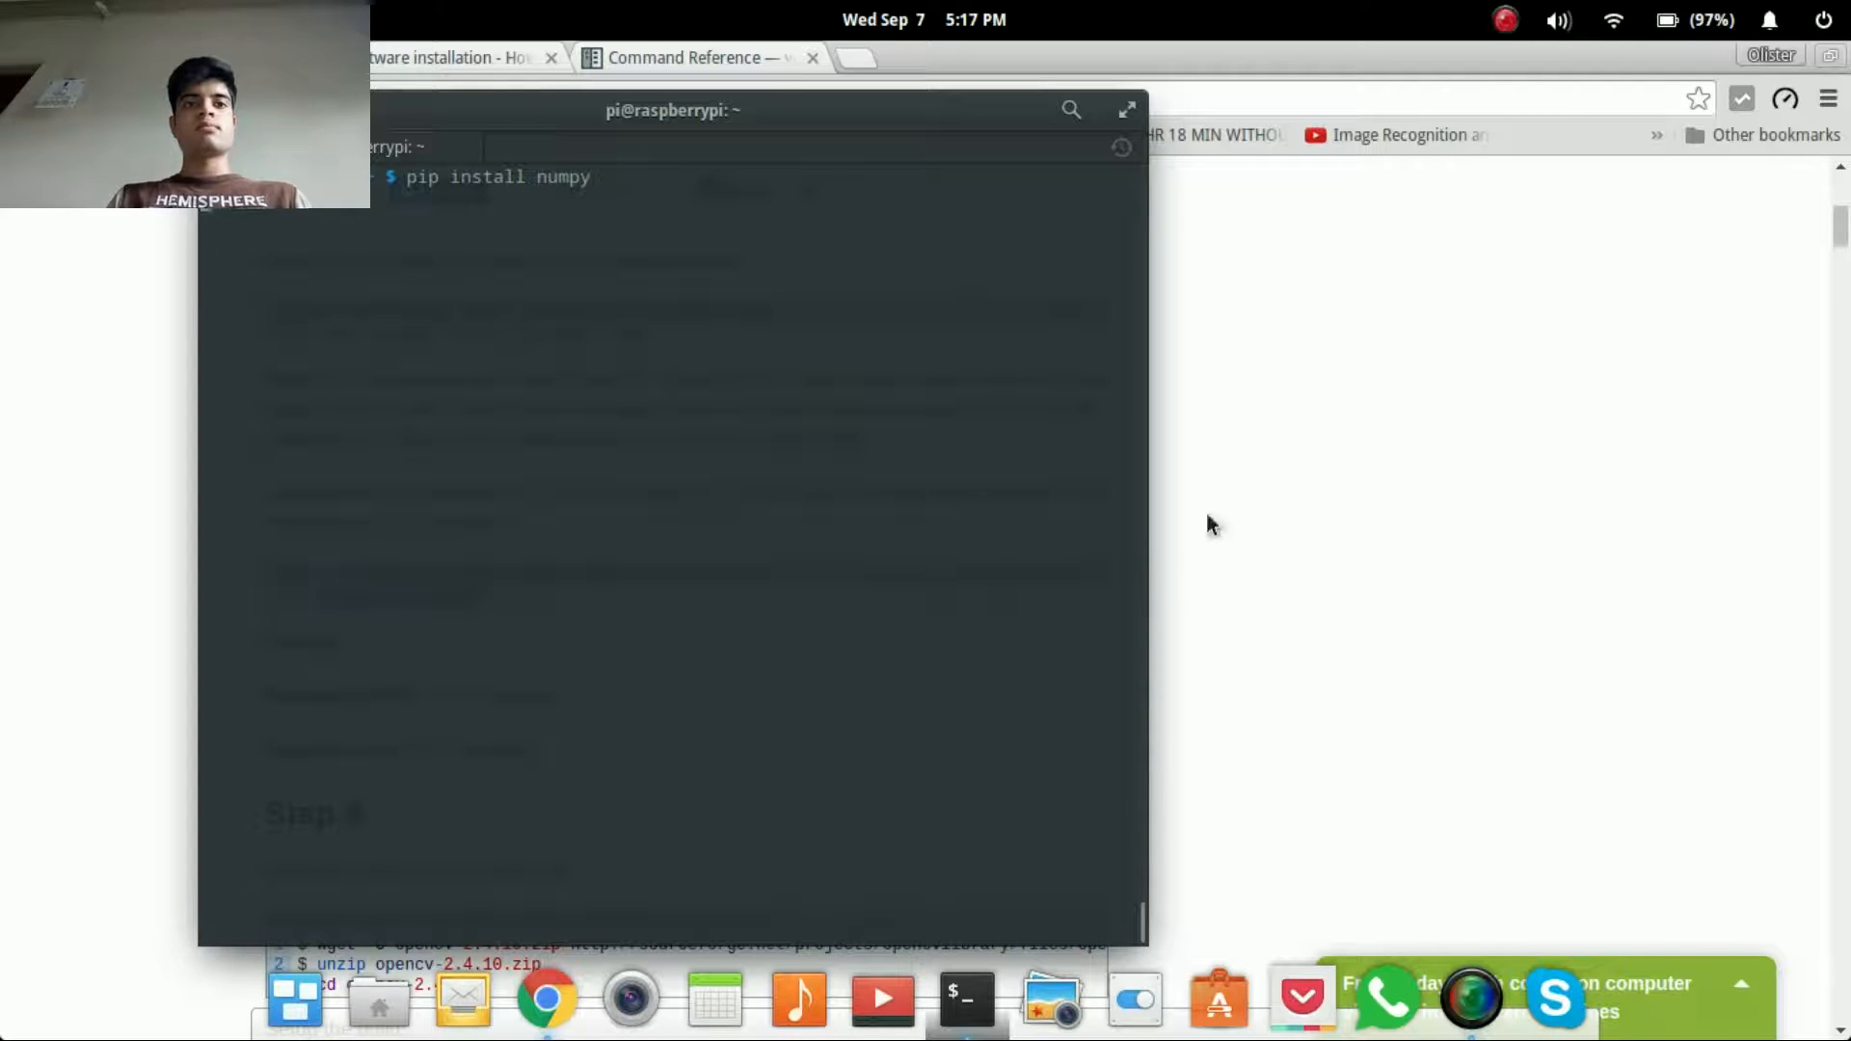
{"action": "left_click", "coordinate": [1386, 442]}
{"action": "key", "text": "alt+Tab"}
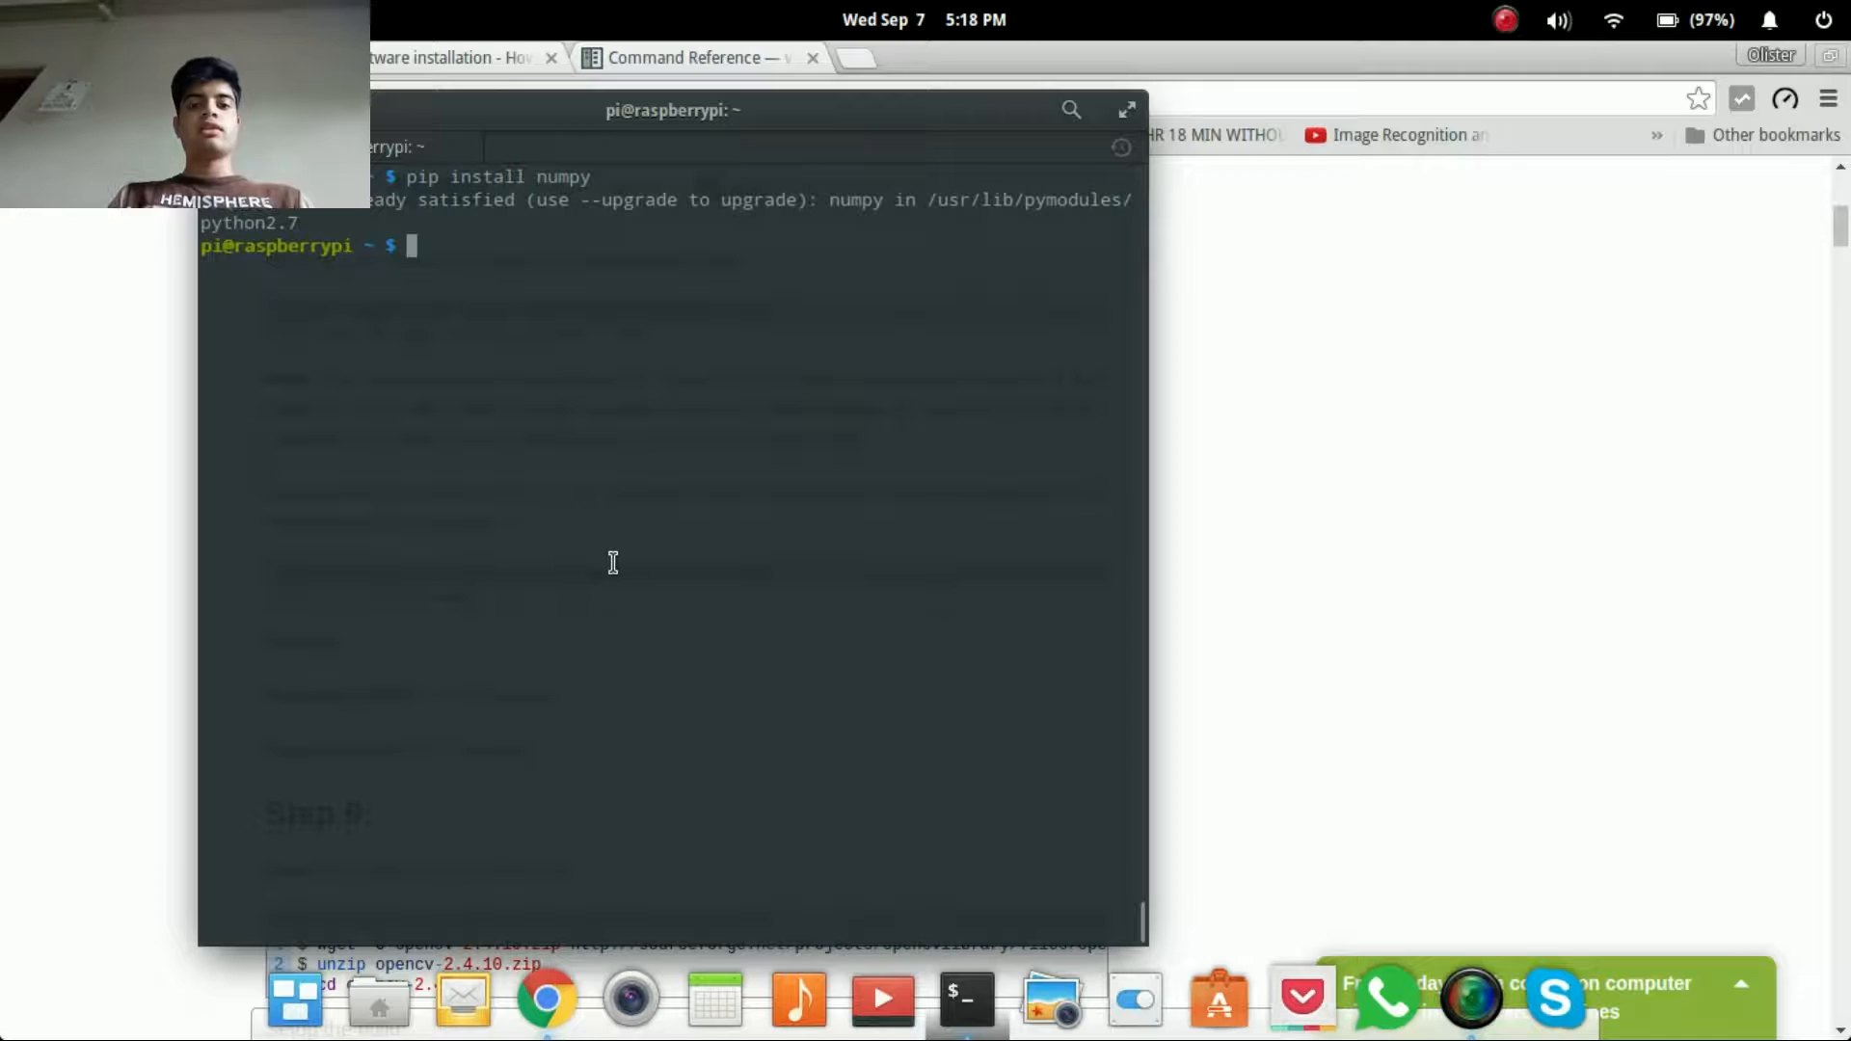
{"action": "type", "text": "clear"}
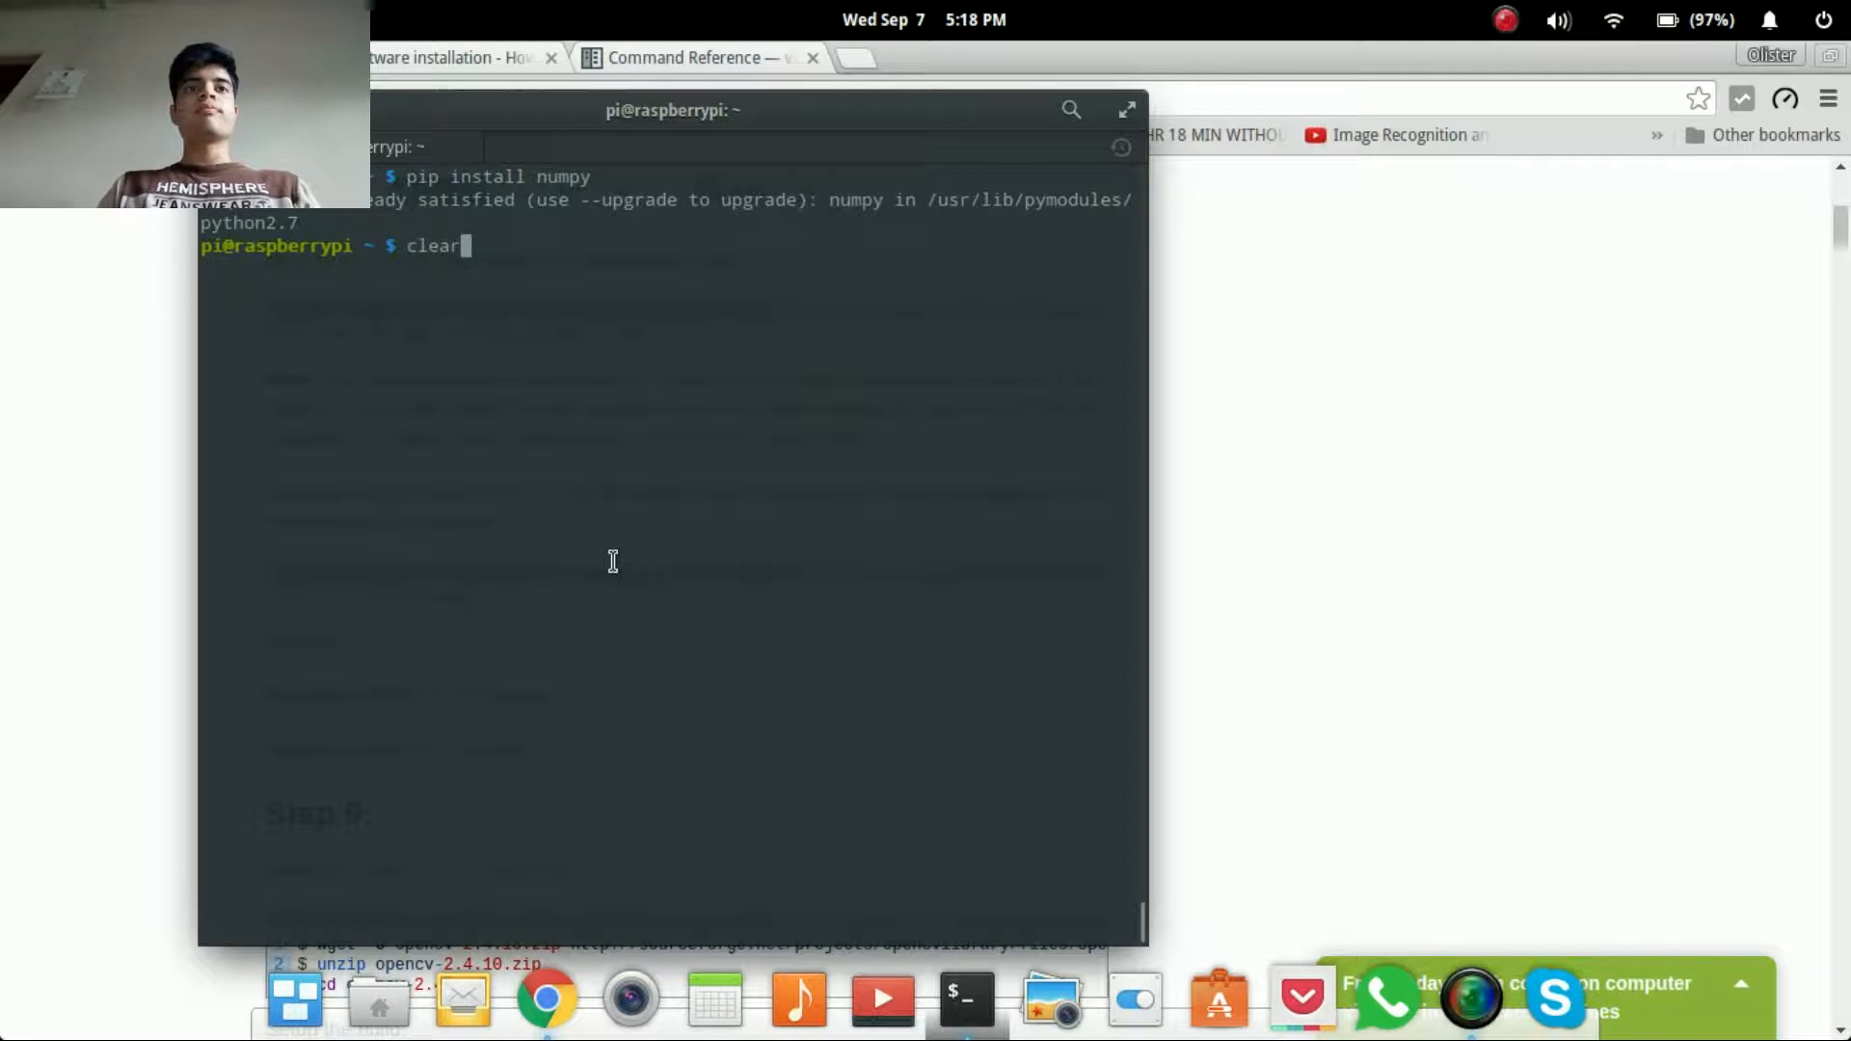
{"action": "key", "text": "Return"}
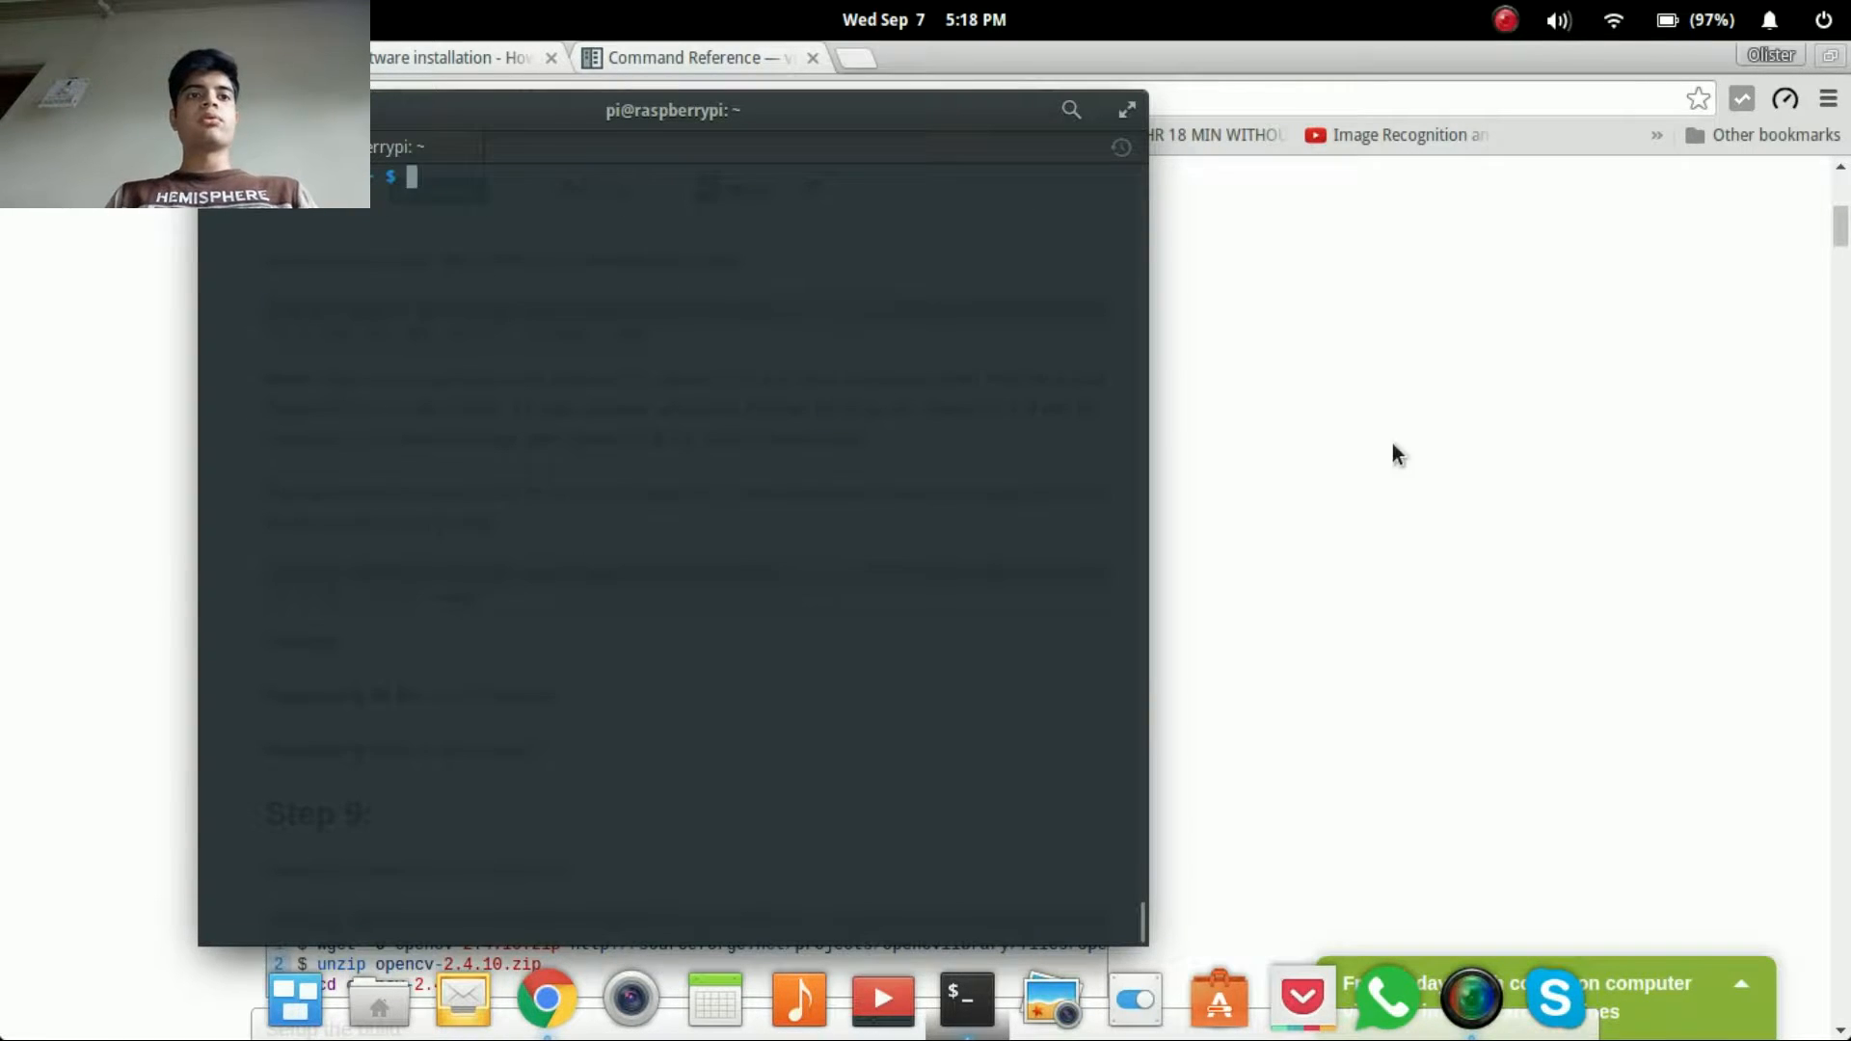
Review the guide's OpenCV download and unpack commands and list the home directory files.
{"action": "left_click", "coordinate": [1392, 443]}
{"action": "scroll", "coordinate": [574, 521], "scroll_direction": "down", "scroll_amount": 2}
{"action": "scroll", "coordinate": [575, 520], "scroll_direction": "down", "scroll_amount": 2}
{"action": "scroll", "coordinate": [572, 519], "scroll_direction": "down", "scroll_amount": 2}
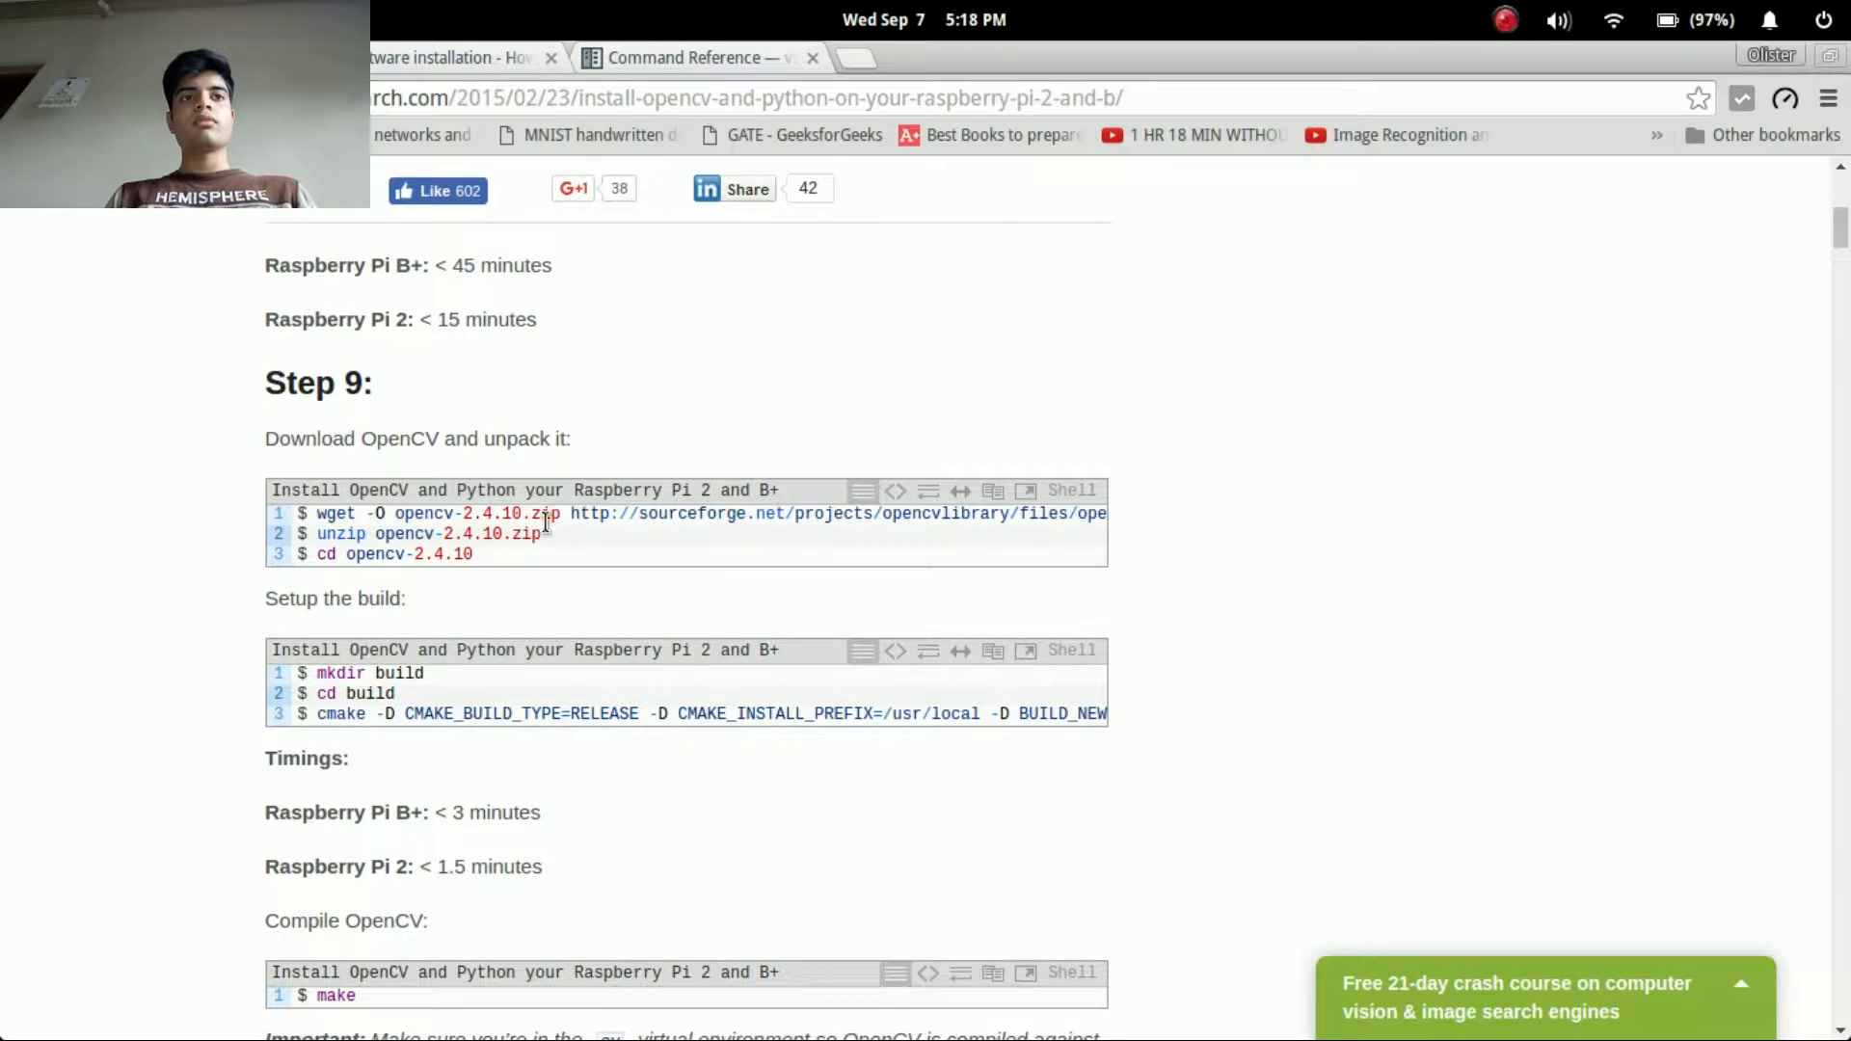
{"action": "left_click_drag", "start_coordinate": [312, 514], "coordinate": [1108, 507]}
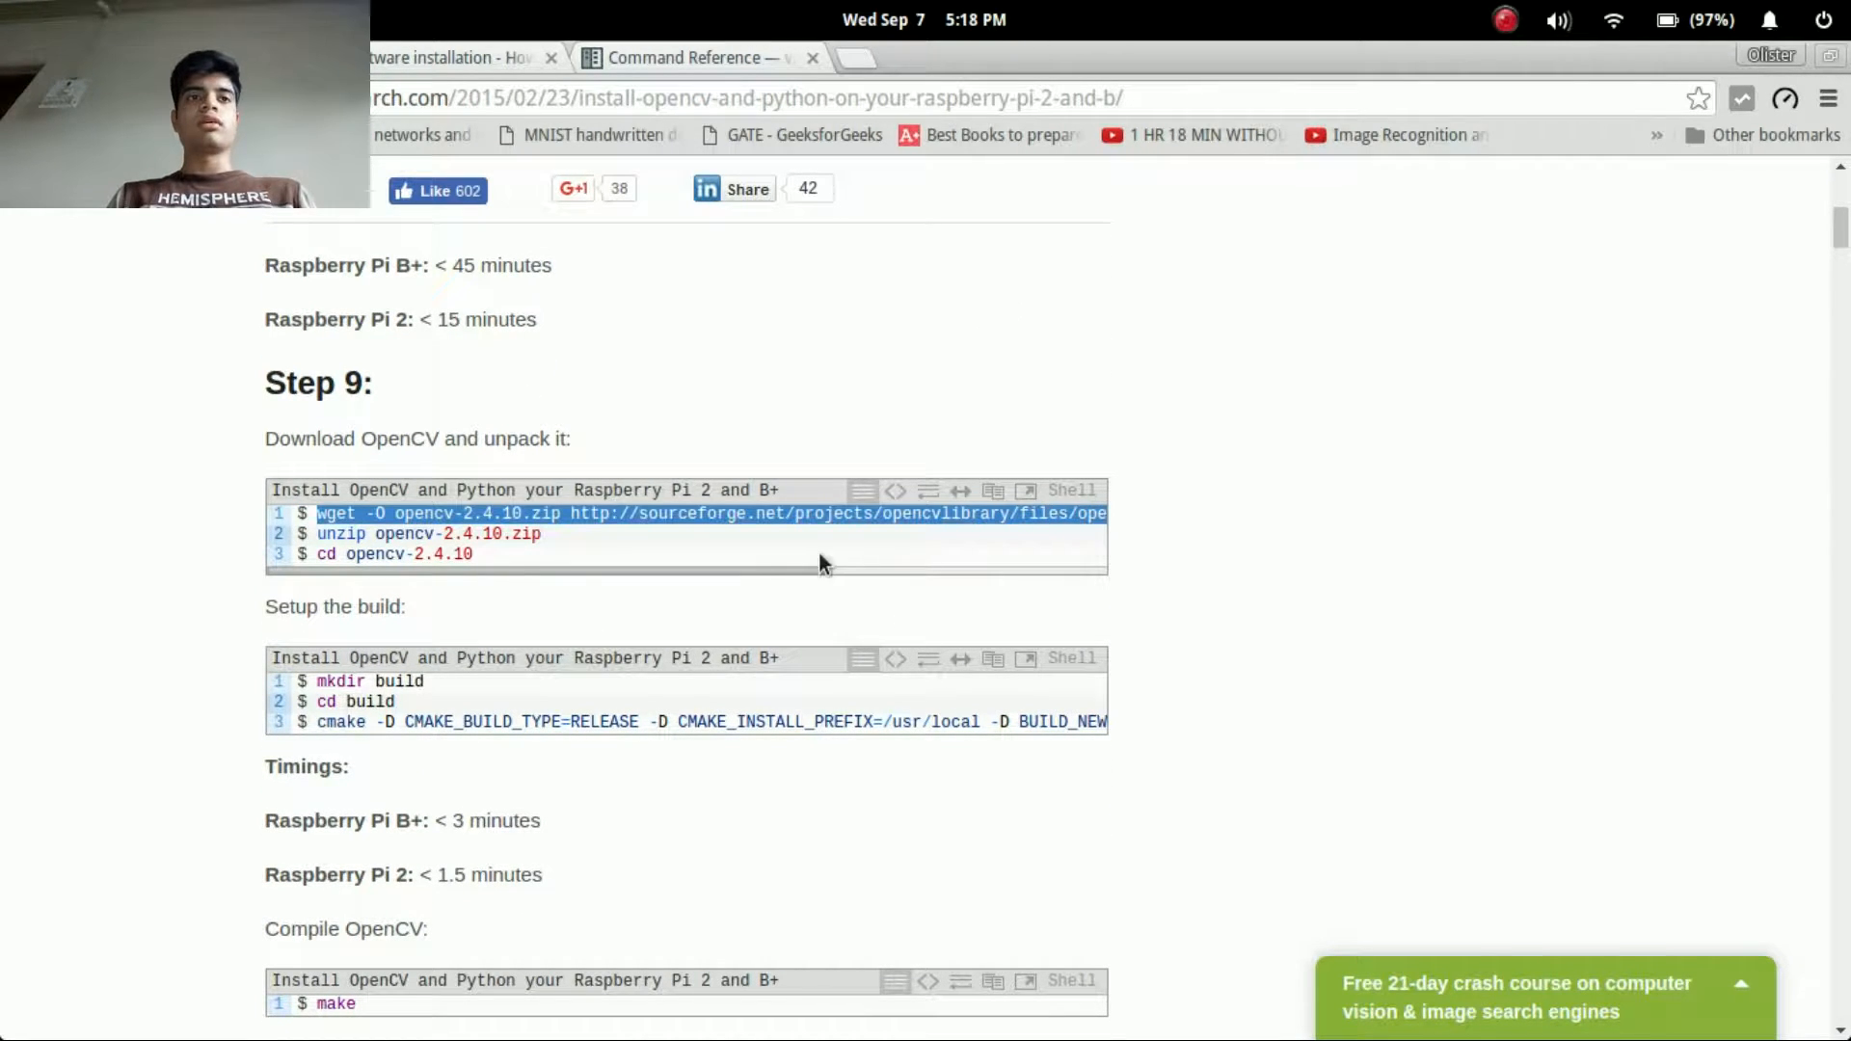
{"action": "left_click_drag", "start_coordinate": [543, 534], "coordinate": [445, 535]}
{"action": "left_click_drag", "start_coordinate": [545, 562], "coordinate": [956, 580]}
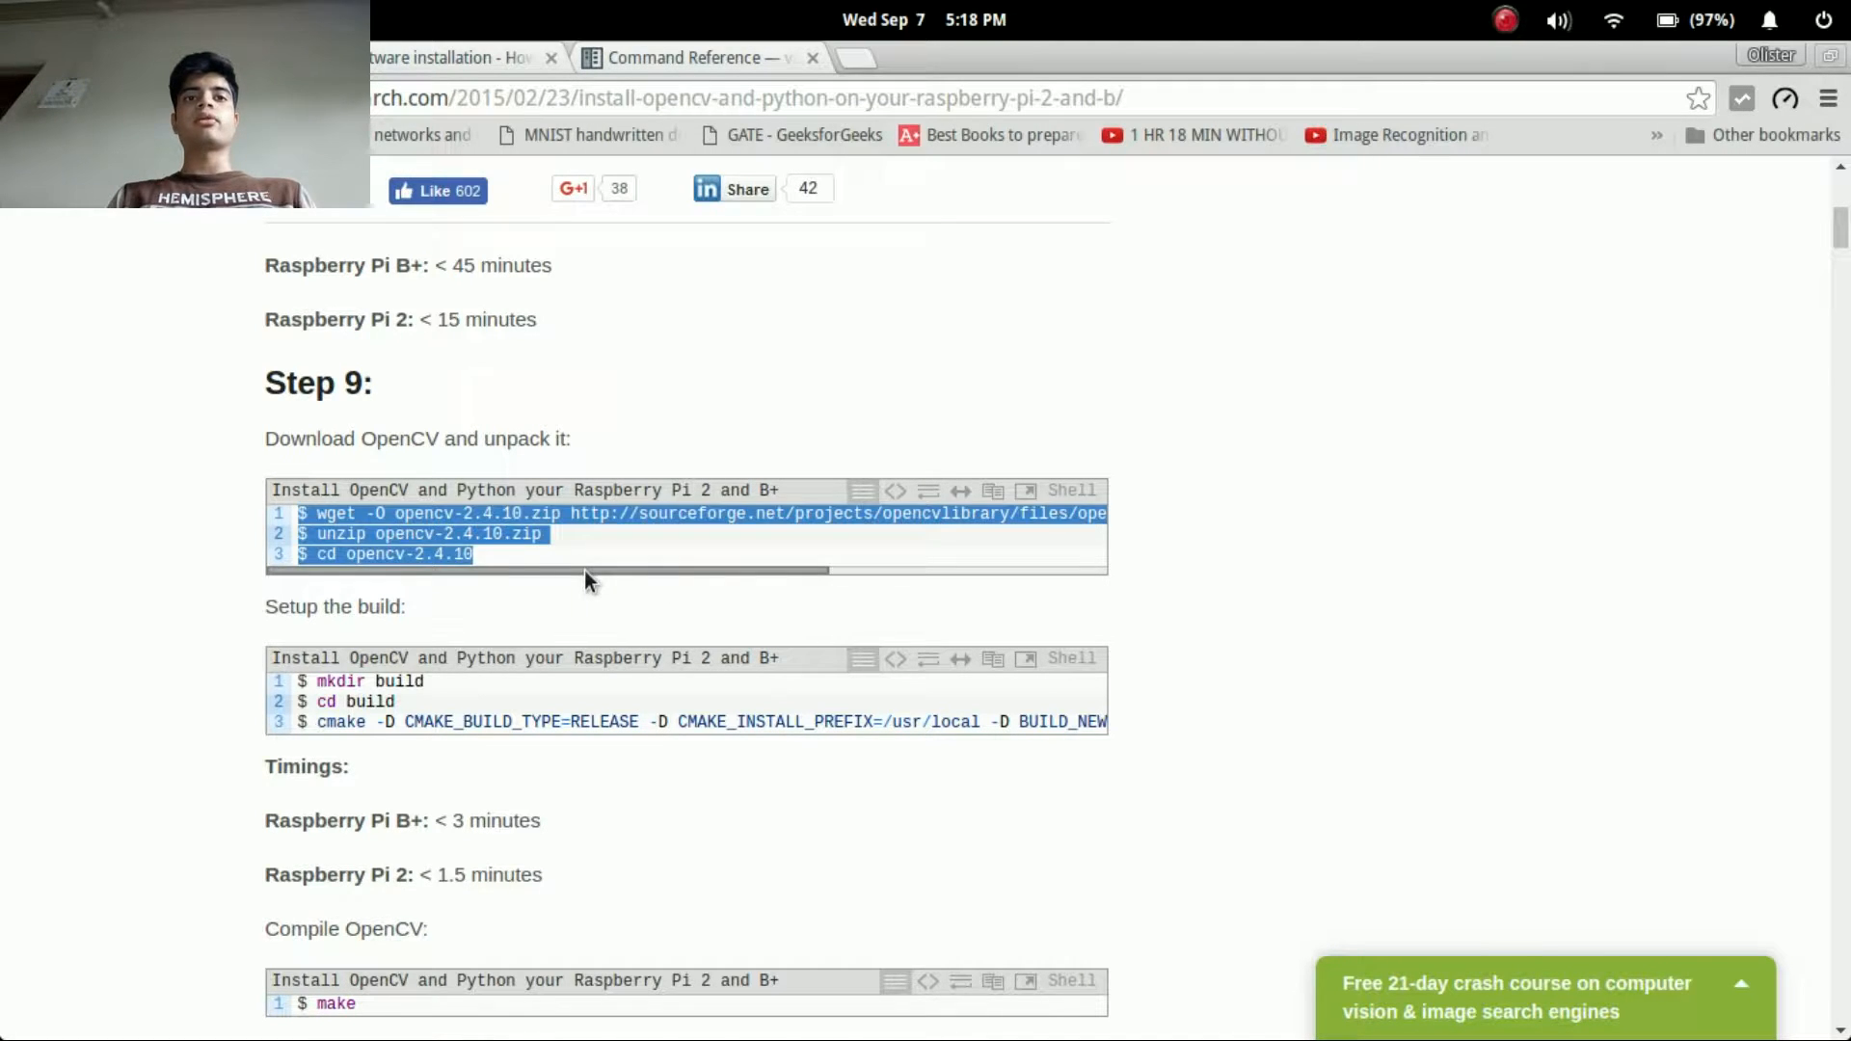
{"action": "key", "text": "ctrl+c"}
{"action": "key", "text": "alt+Tab"}
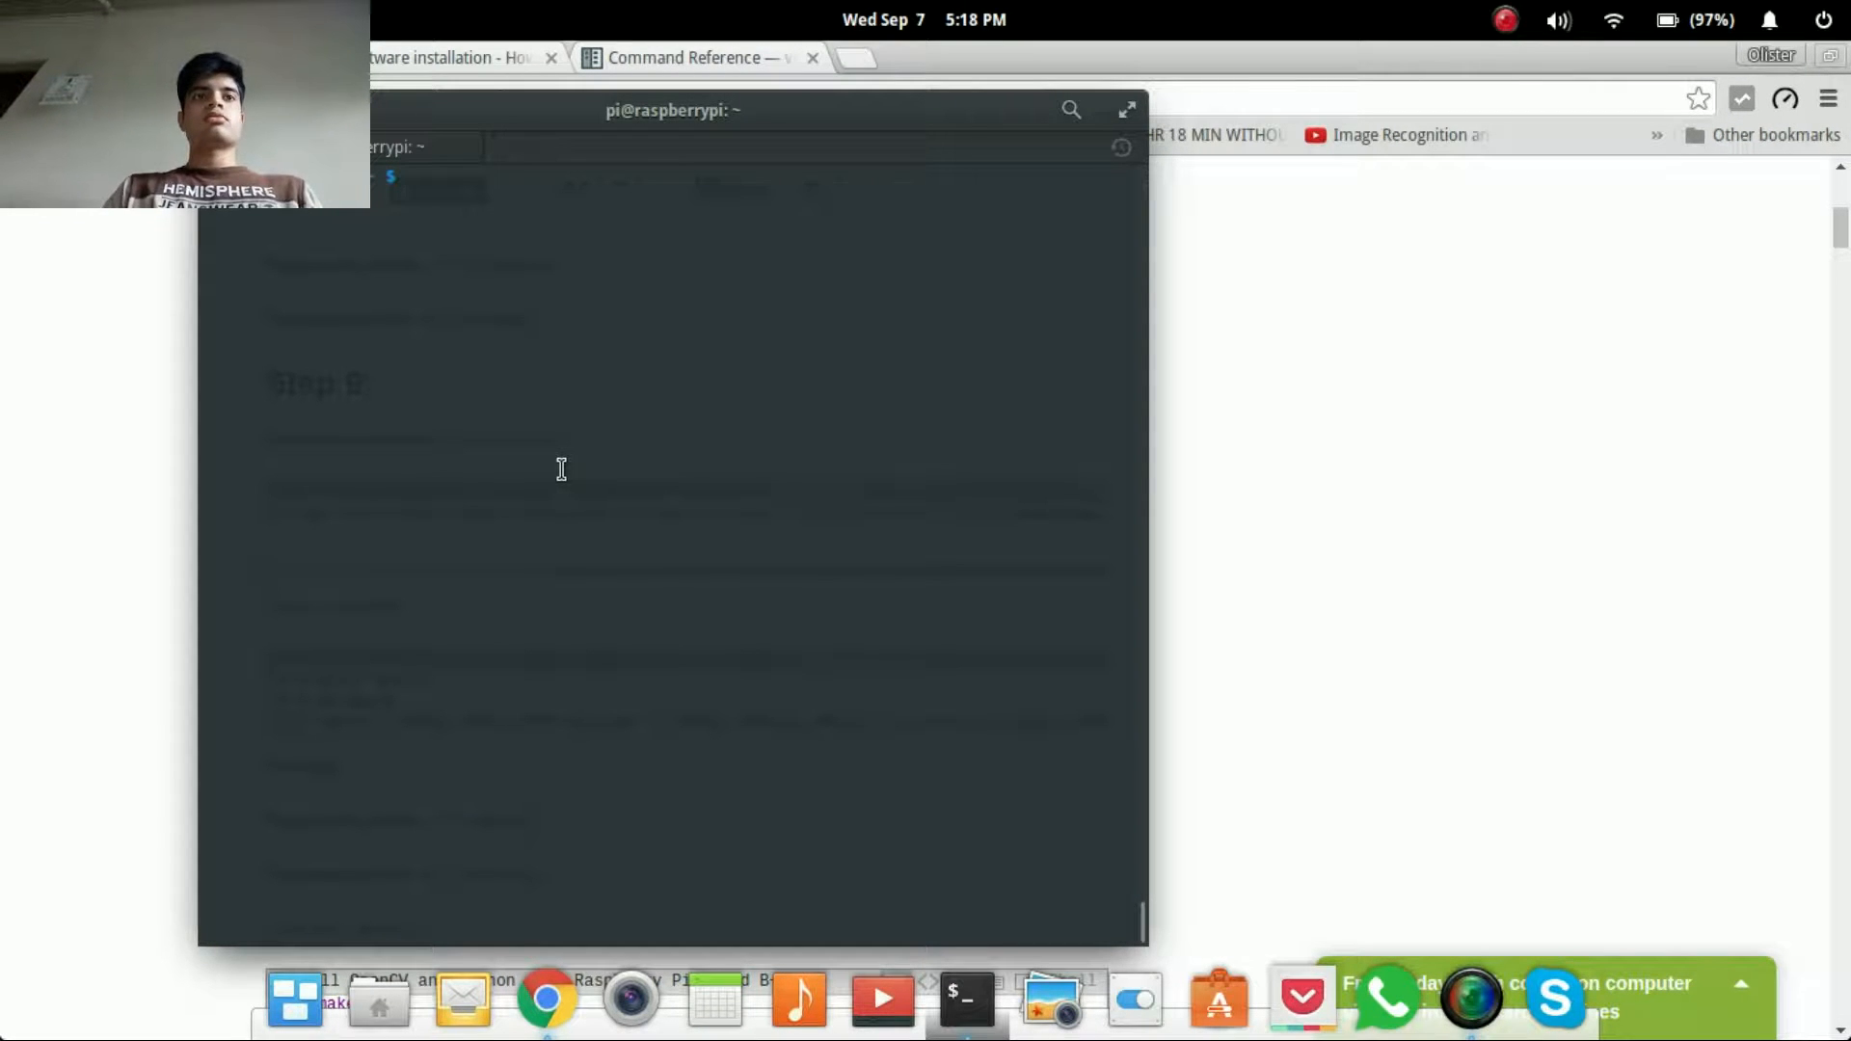
{"action": "type", "text": "ls"}
{"action": "key", "text": "Return"}
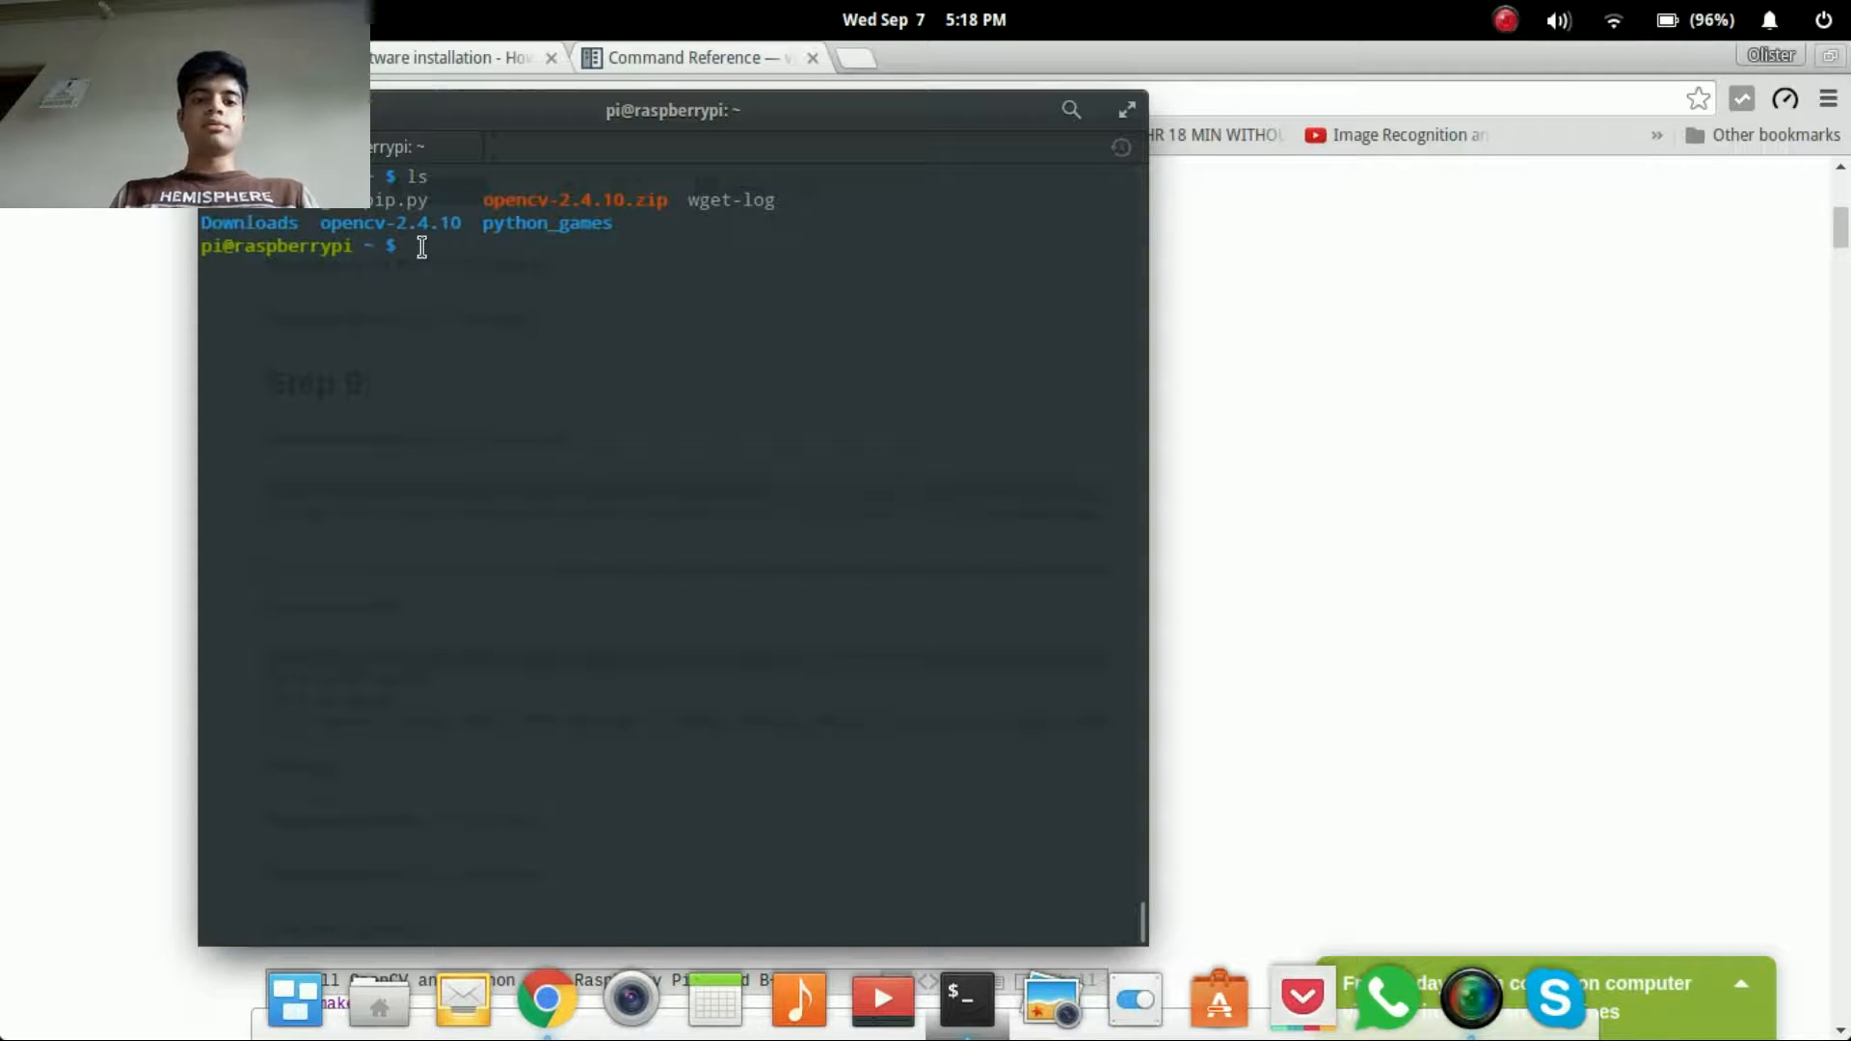
{"action": "key", "text": "alt+Tab"}
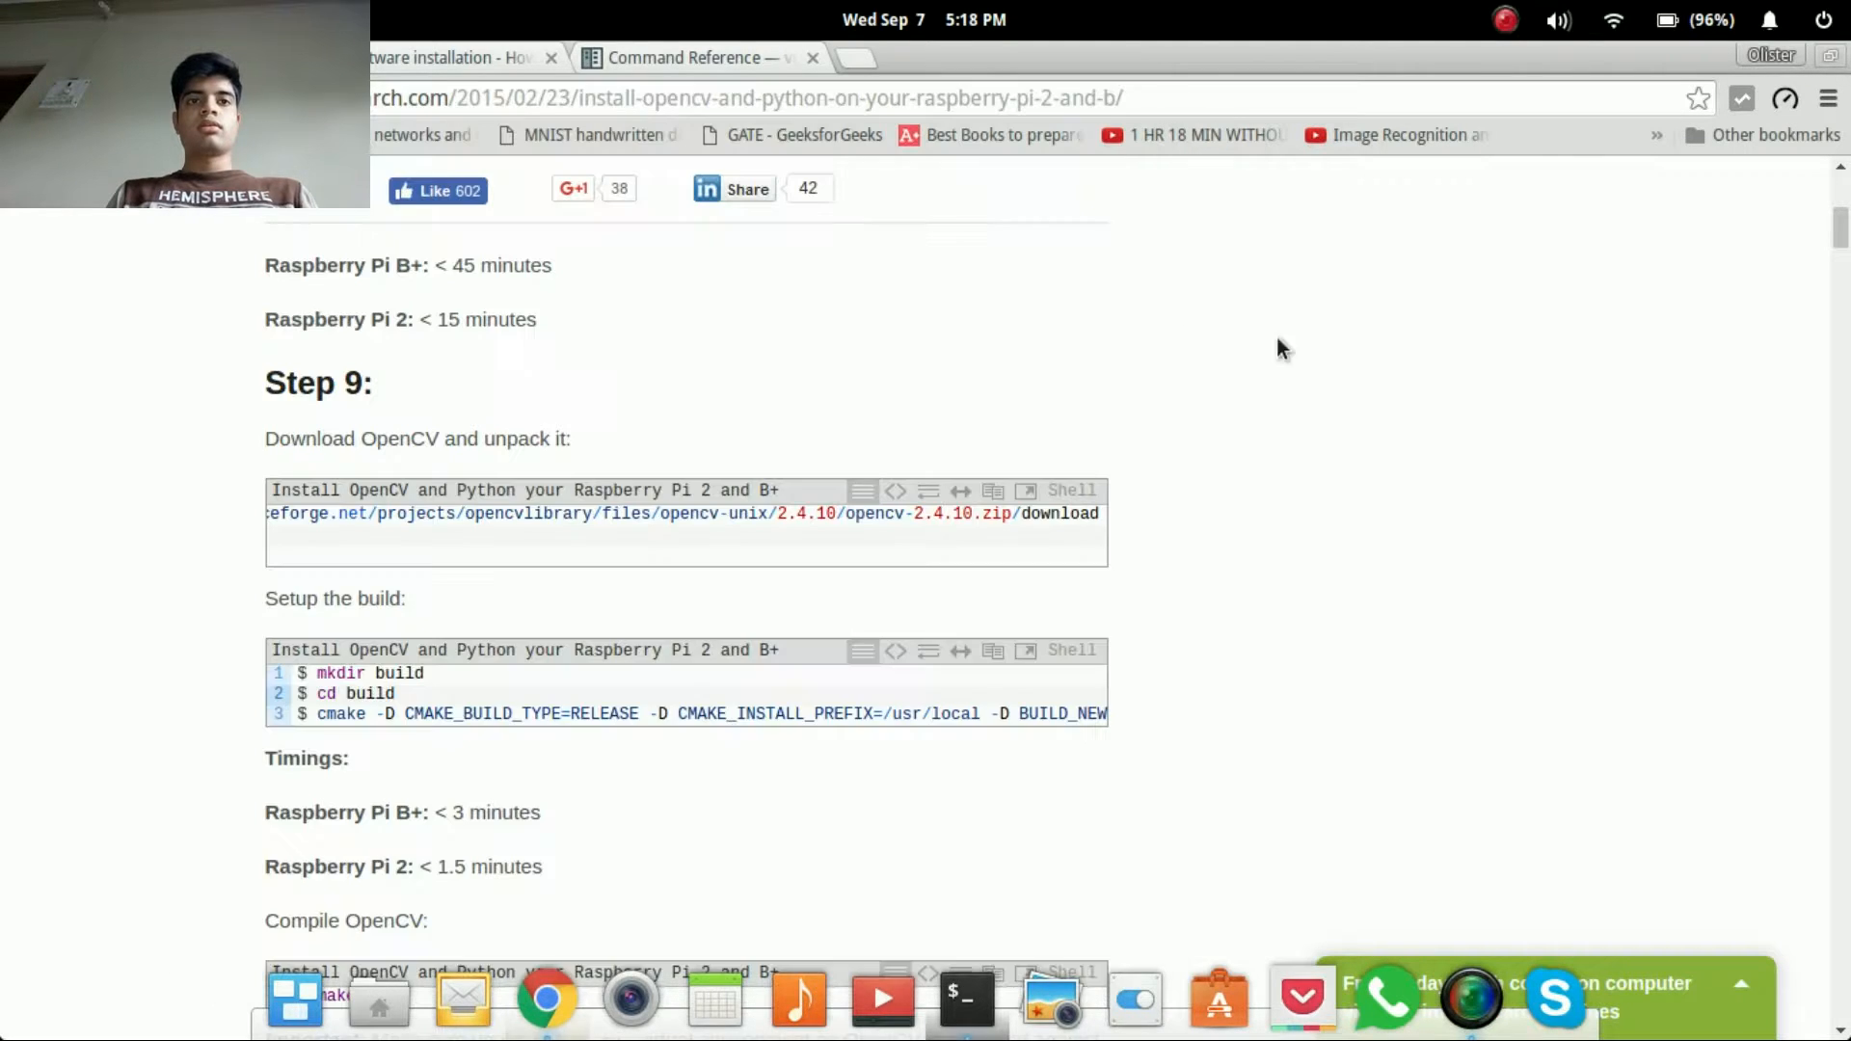
{"action": "scroll", "coordinate": [439, 557], "scroll_direction": "up", "scroll_amount": 3}
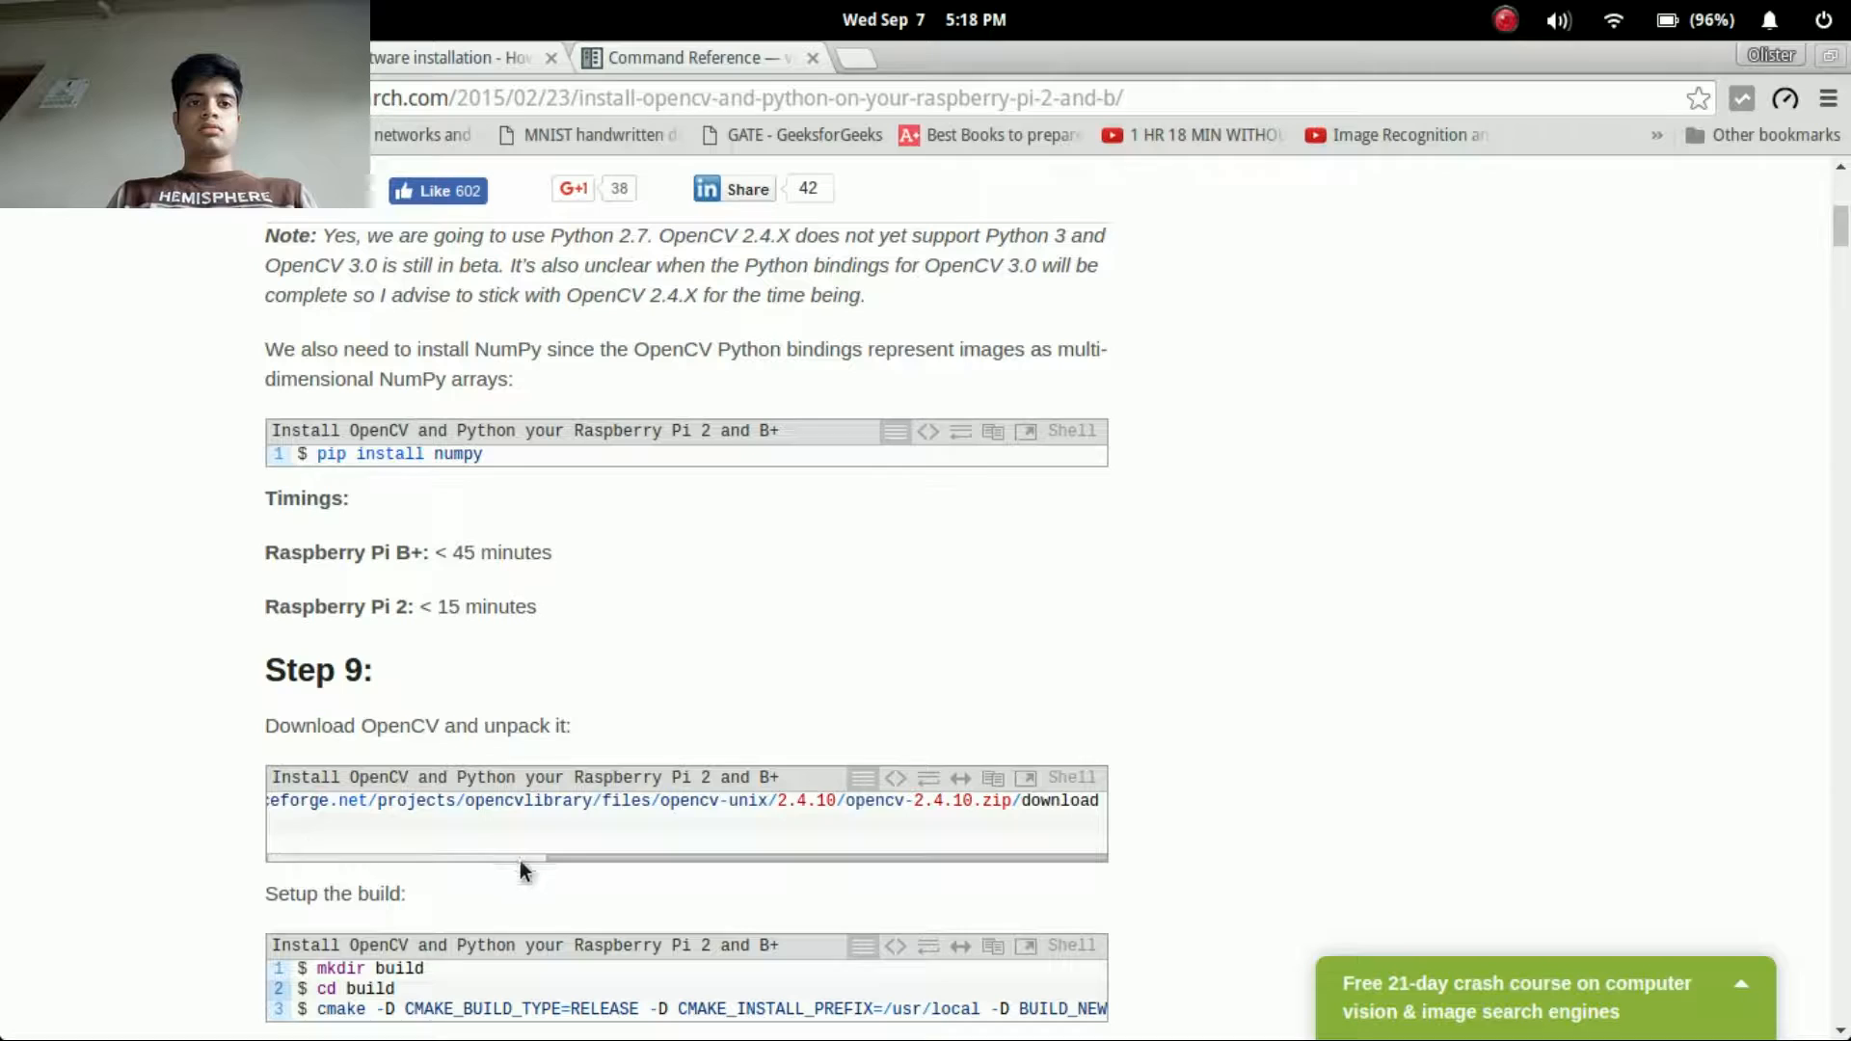
{"action": "left_click_drag", "start_coordinate": [551, 857], "coordinate": [190, 853]}
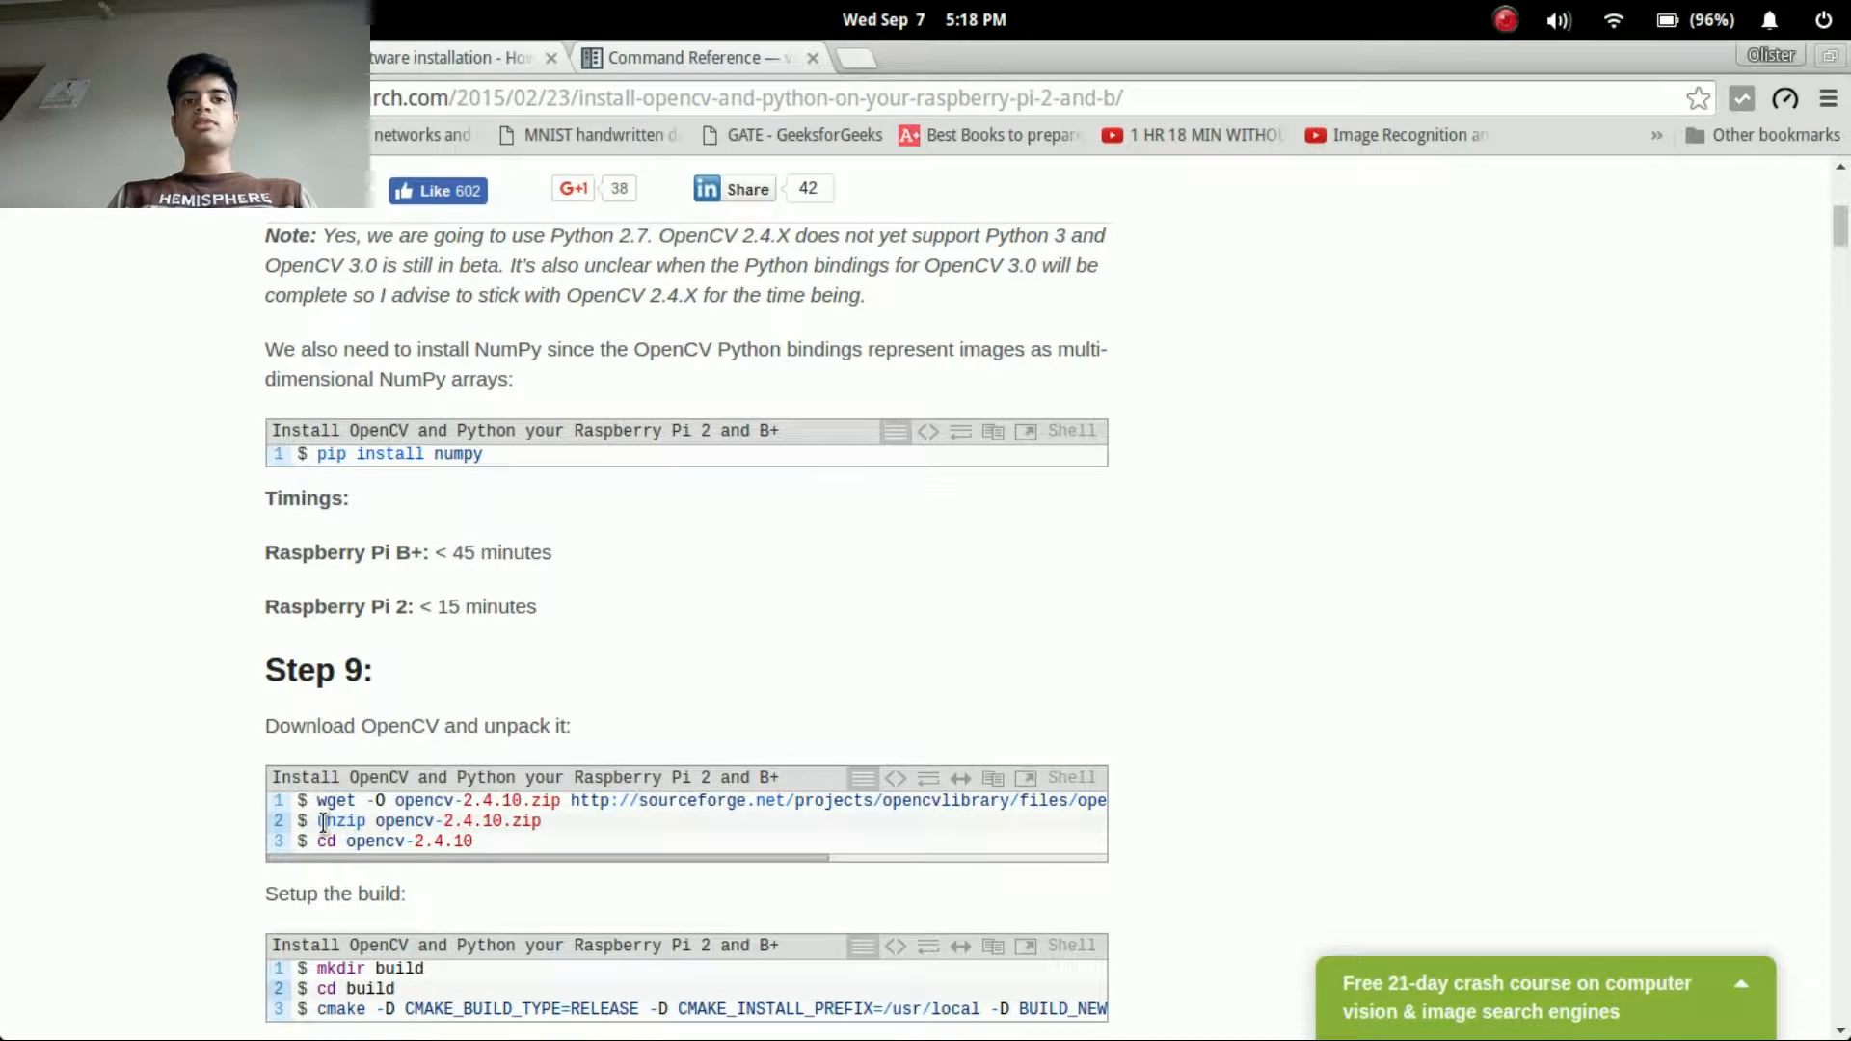
Enter the opencv-2.4.10 folder with Tab completion and list its contents.
{"action": "left_click_drag", "start_coordinate": [316, 820], "coordinate": [570, 836]}
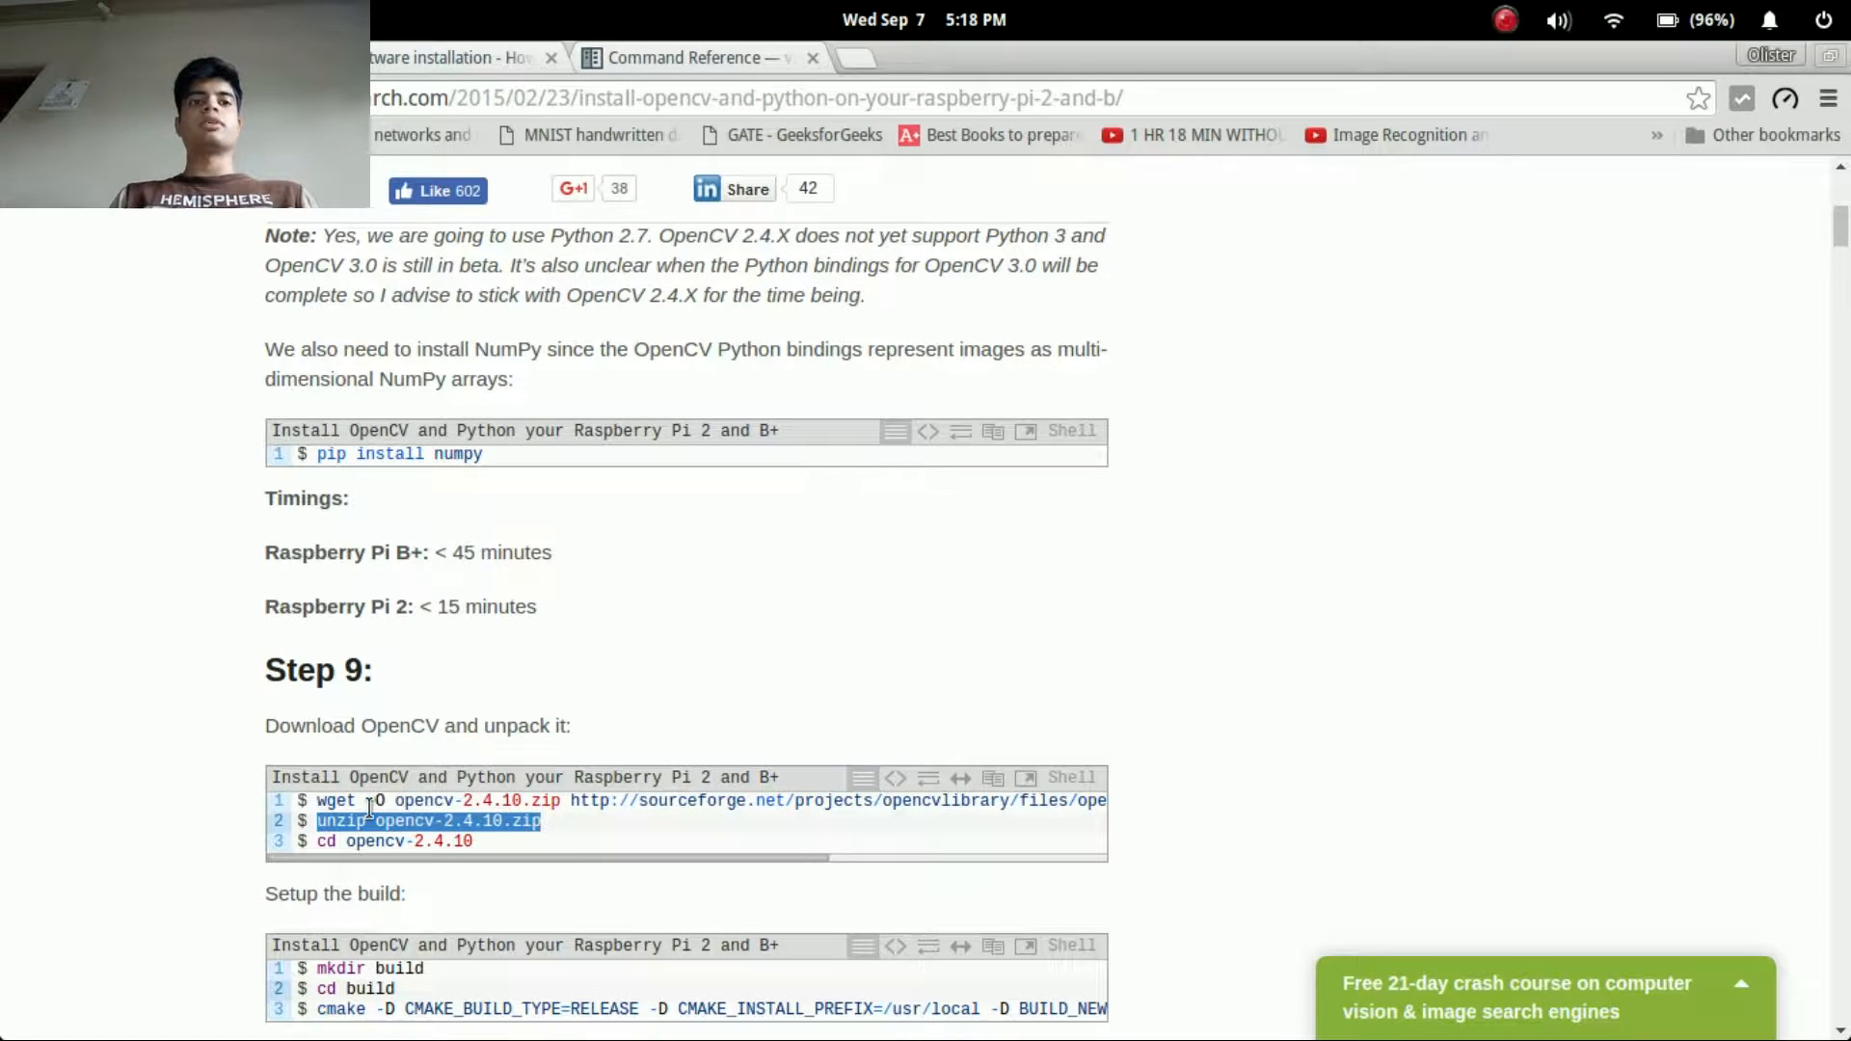
{"action": "scroll", "coordinate": [719, 672], "scroll_direction": "down", "scroll_amount": 3}
{"action": "key", "text": "alt+Tab"}
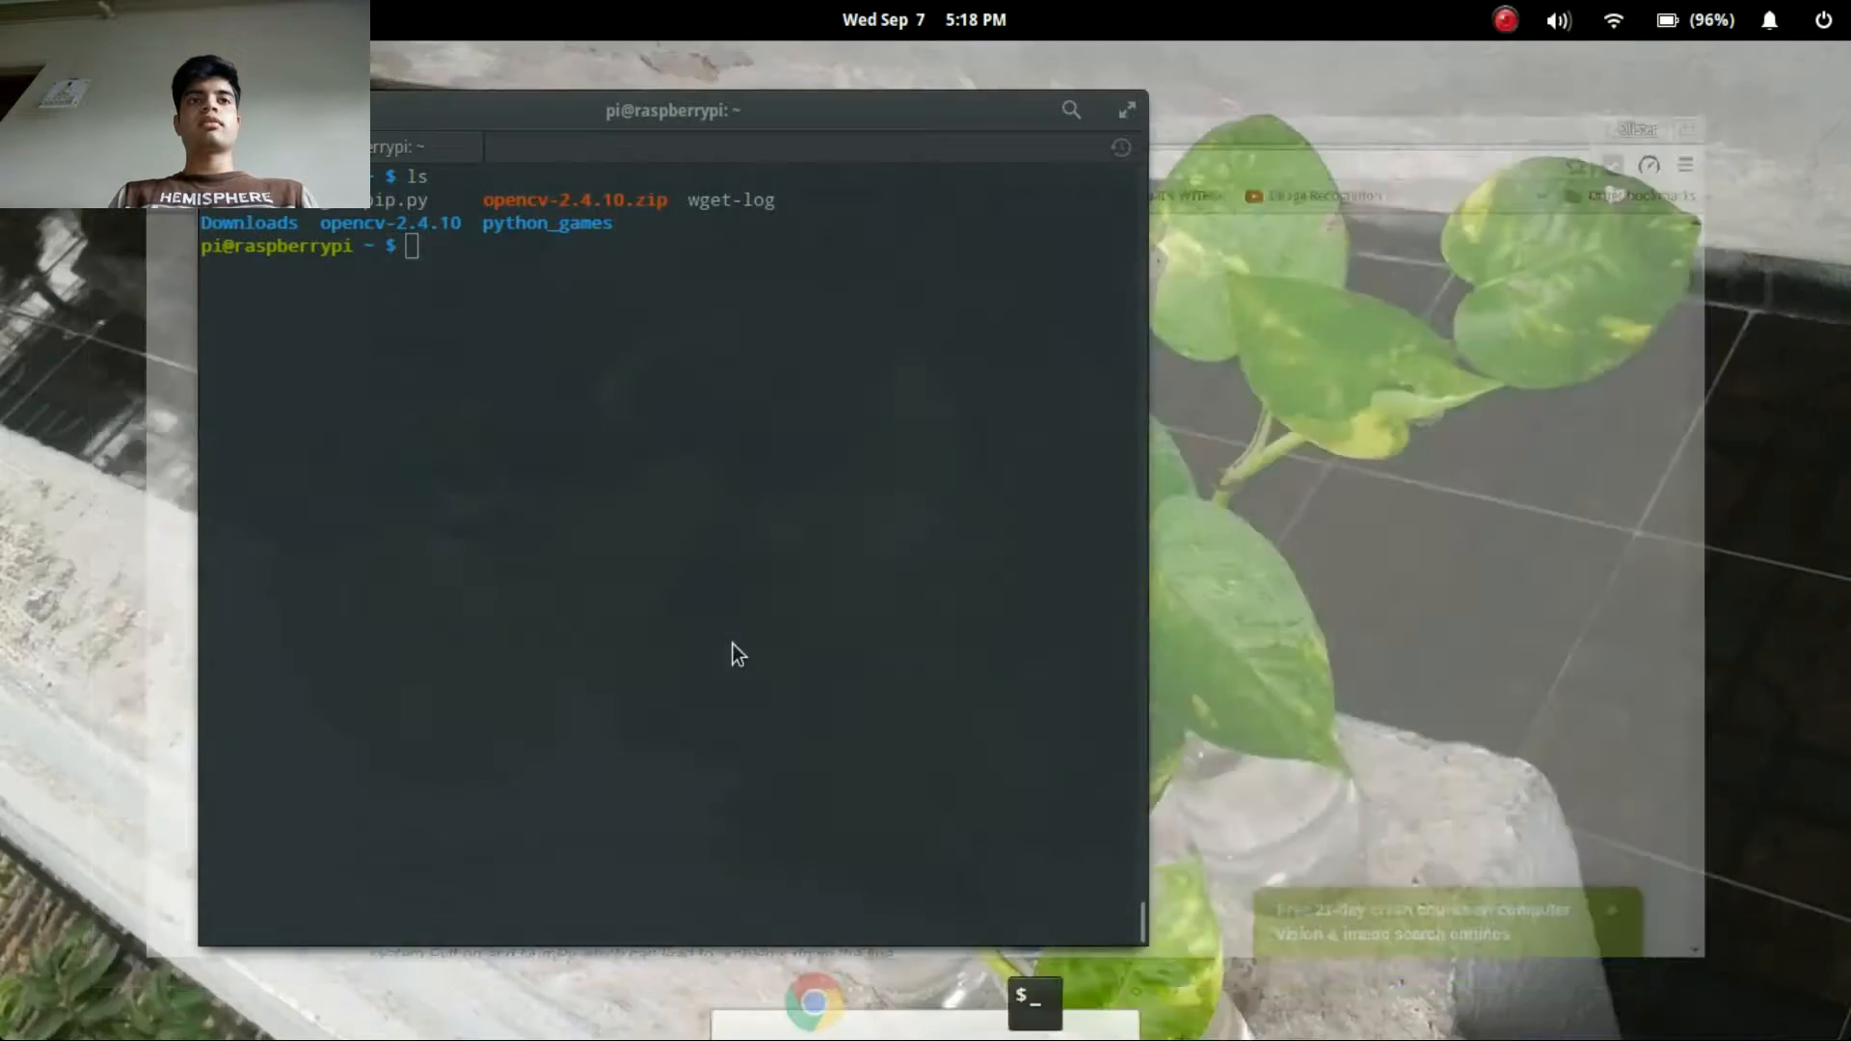
{"action": "left_click_drag", "start_coordinate": [427, 141], "coordinate": [986, 323]}
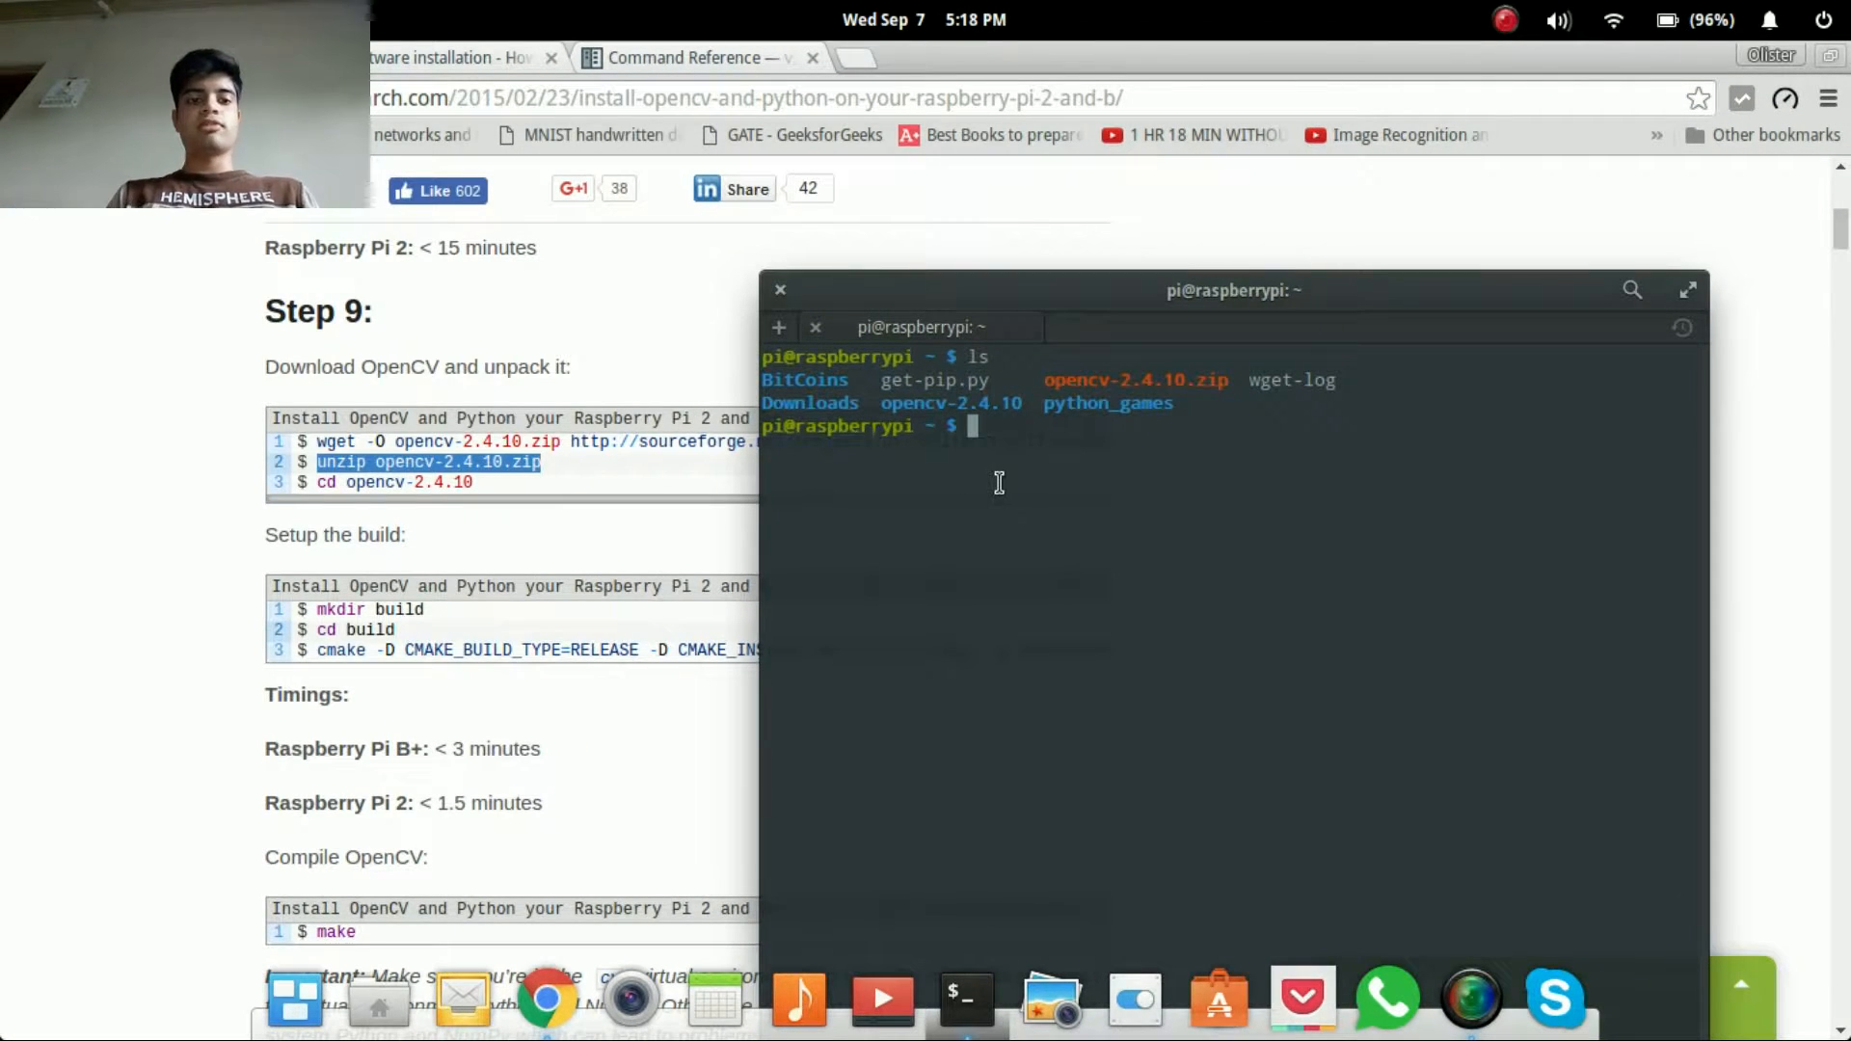
{"action": "type", "text": "cd"}
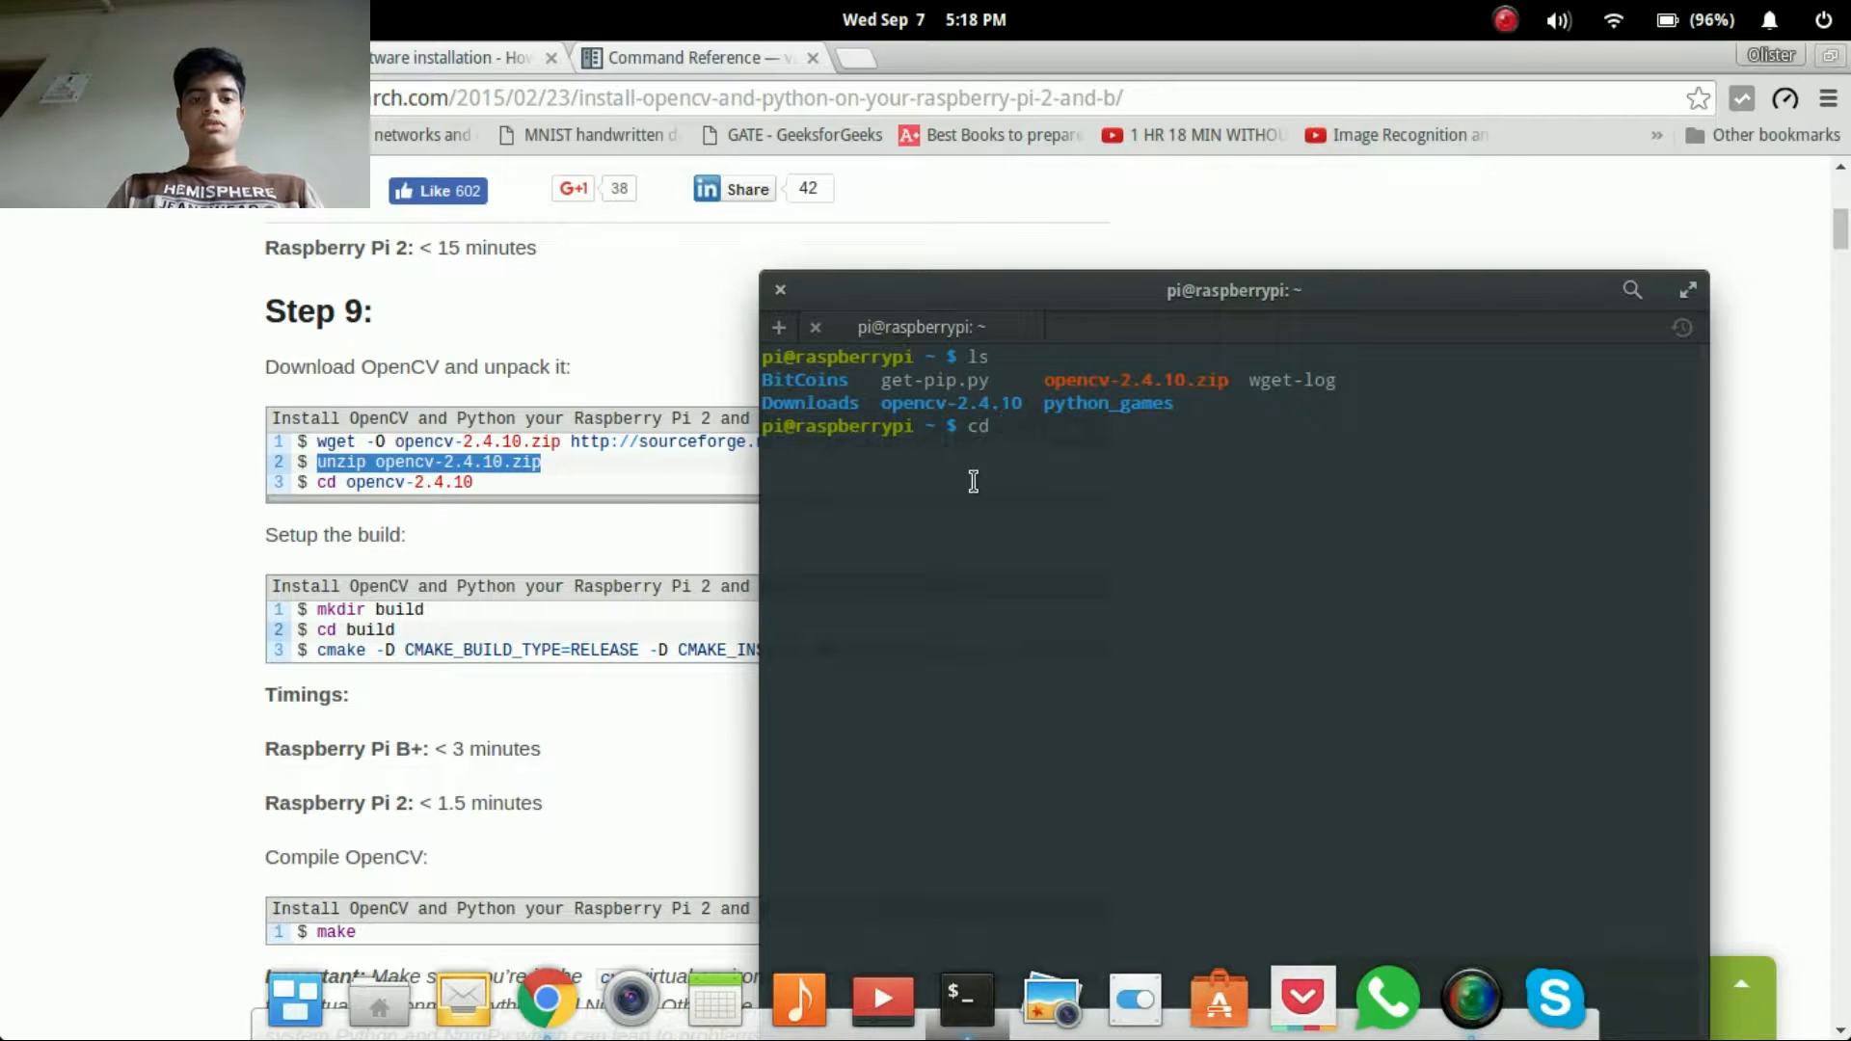
{"action": "type", "text": " open"}
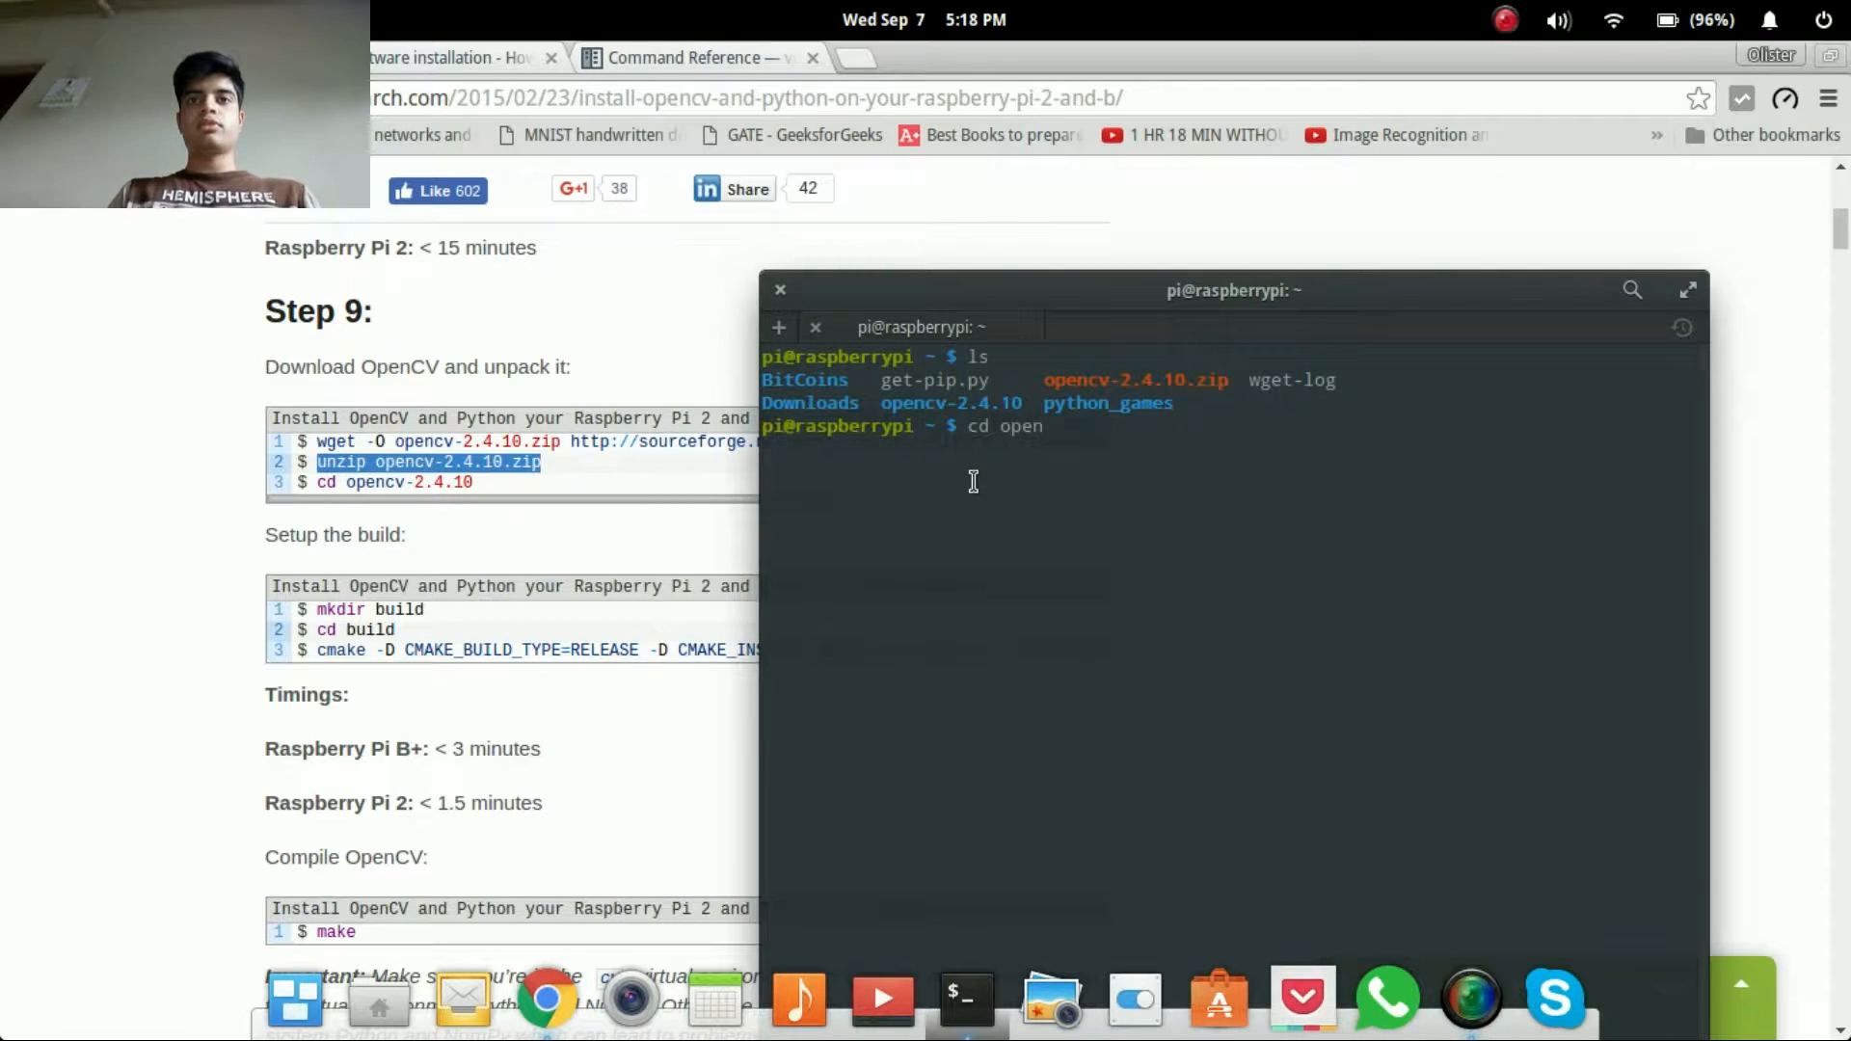
{"action": "key", "text": "Tab"}
{"action": "key", "text": "Return"}
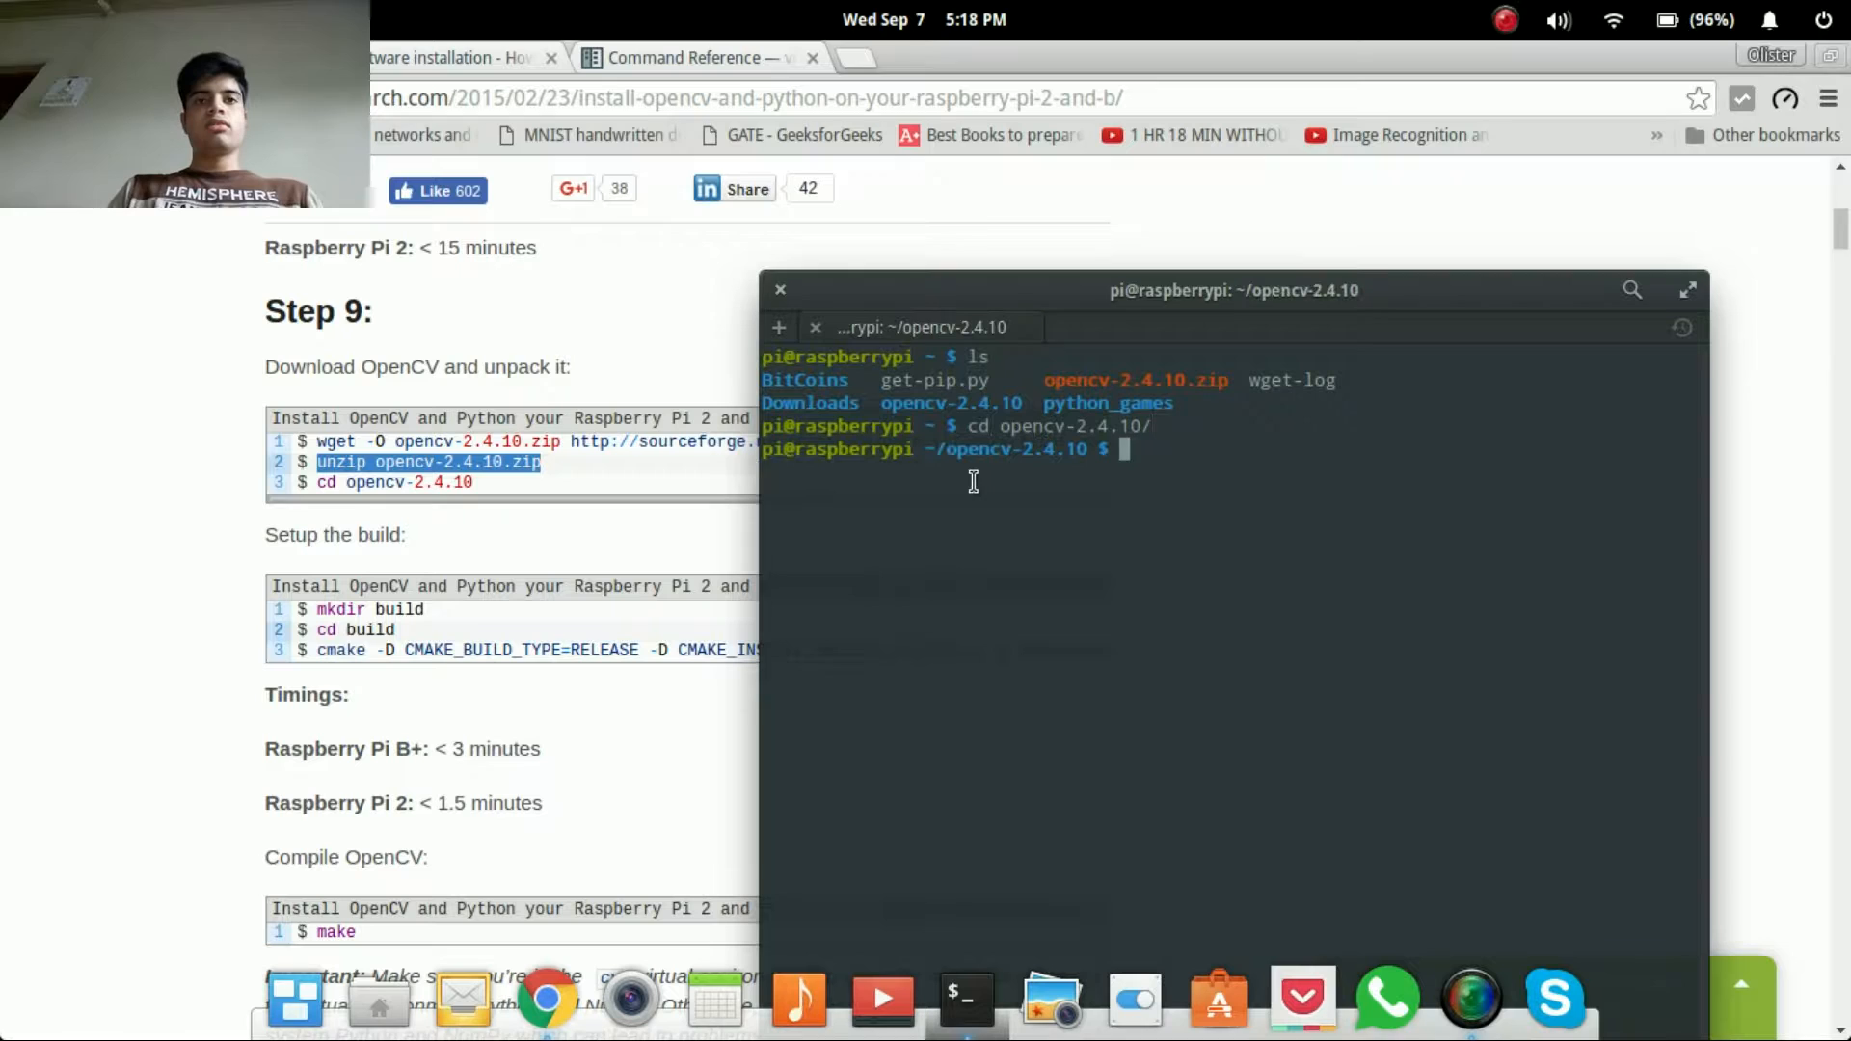
{"action": "type", "text": "ls"}
{"action": "key", "text": "Return"}
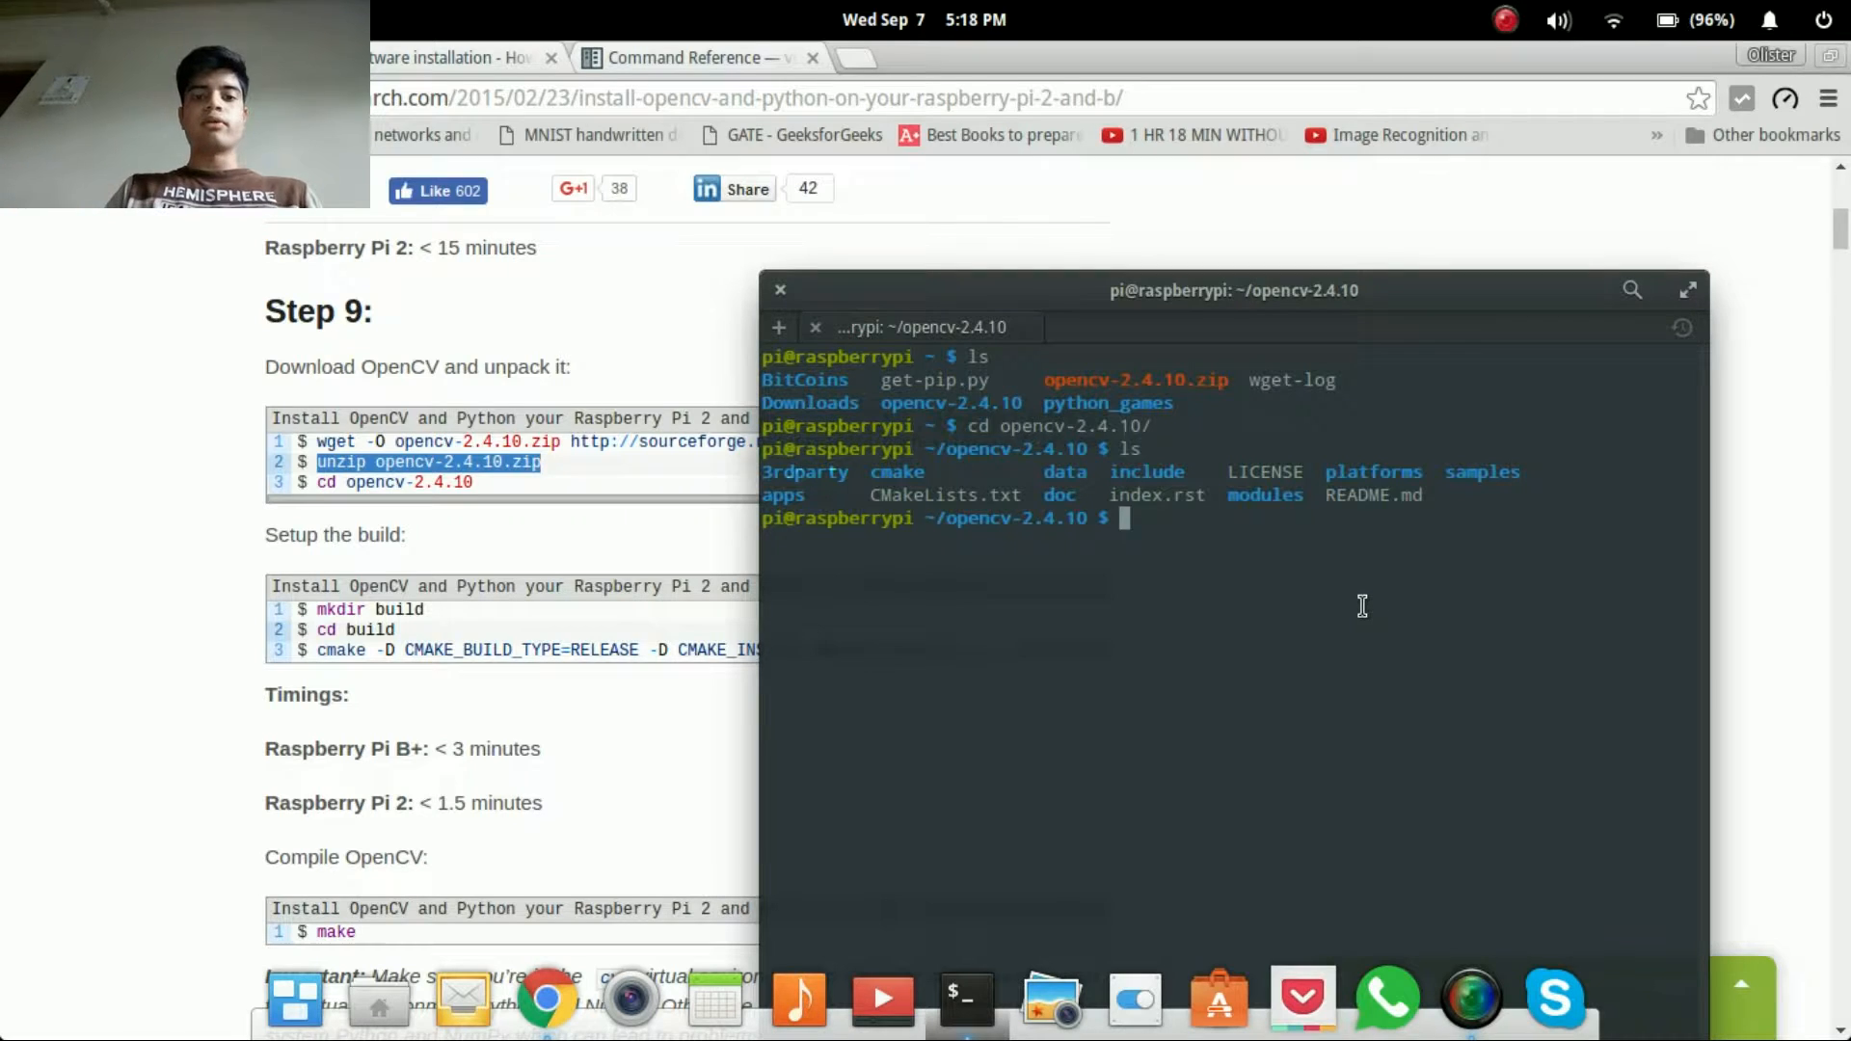
{"action": "type", "text": "mkdi"}
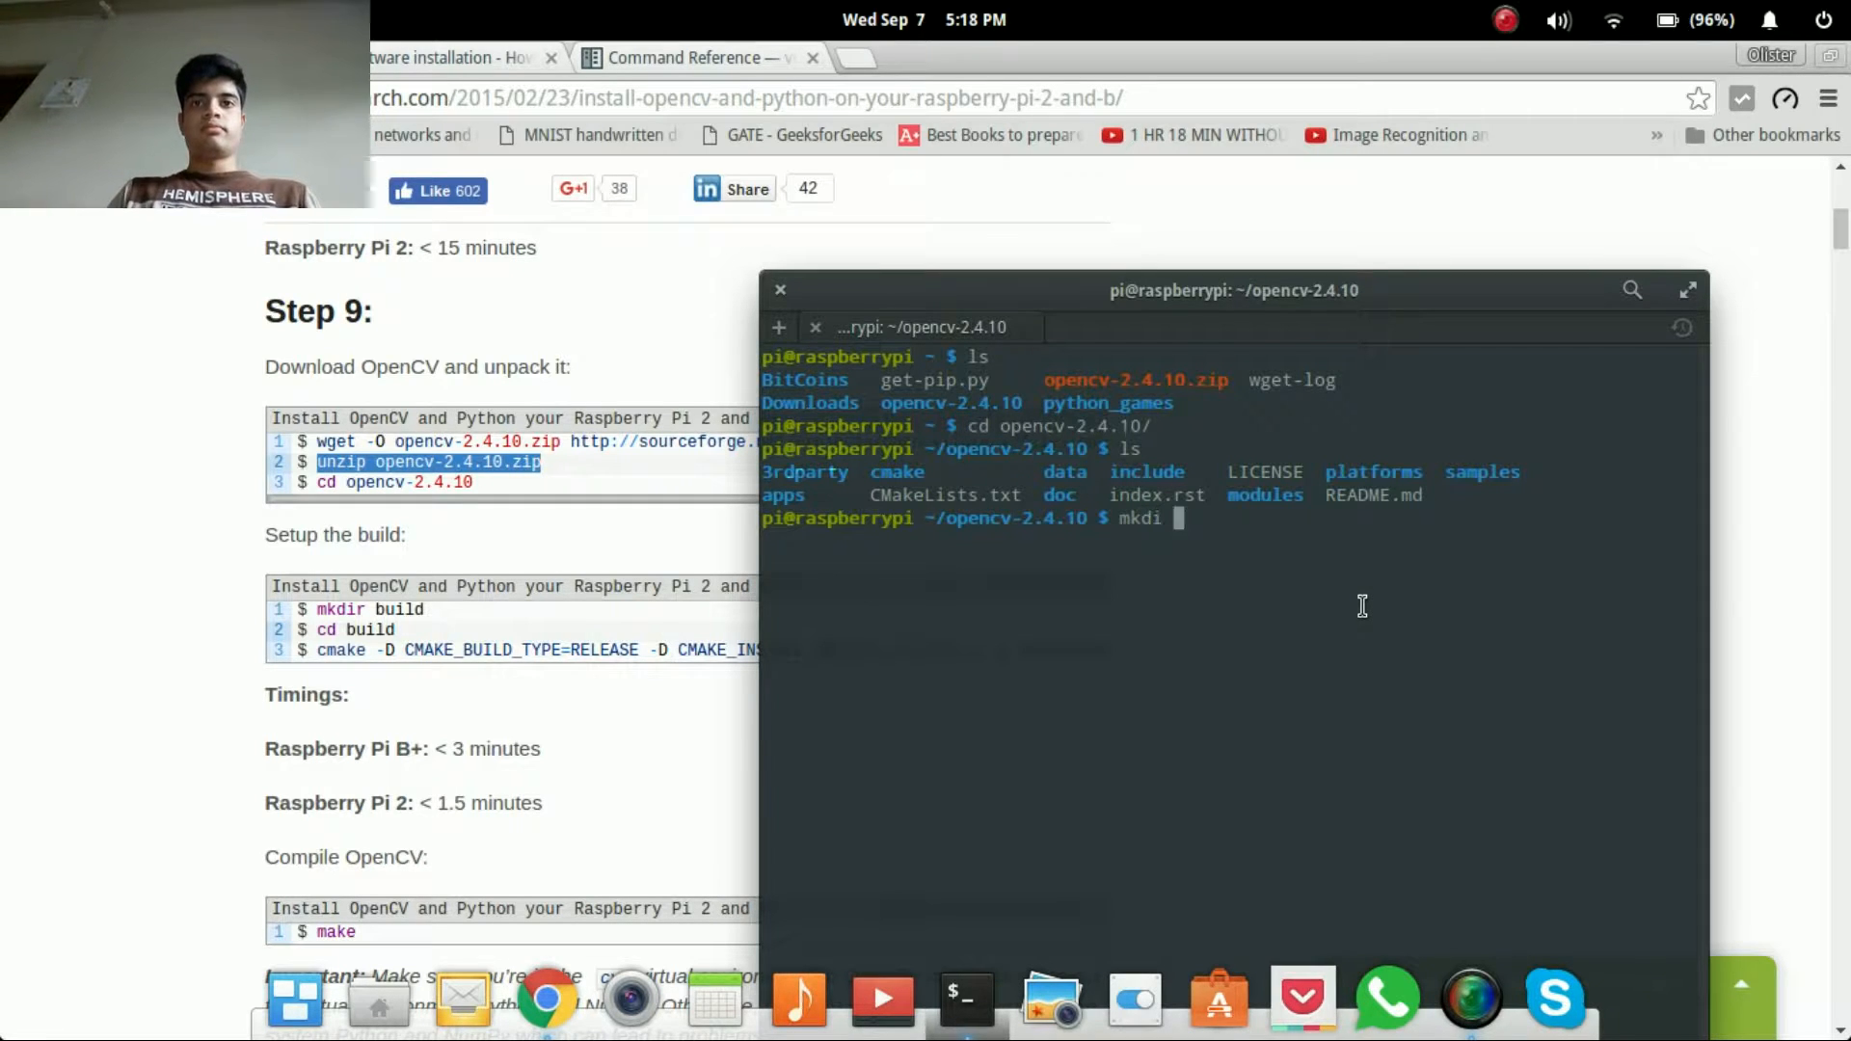
{"action": "type", "text": "r"}
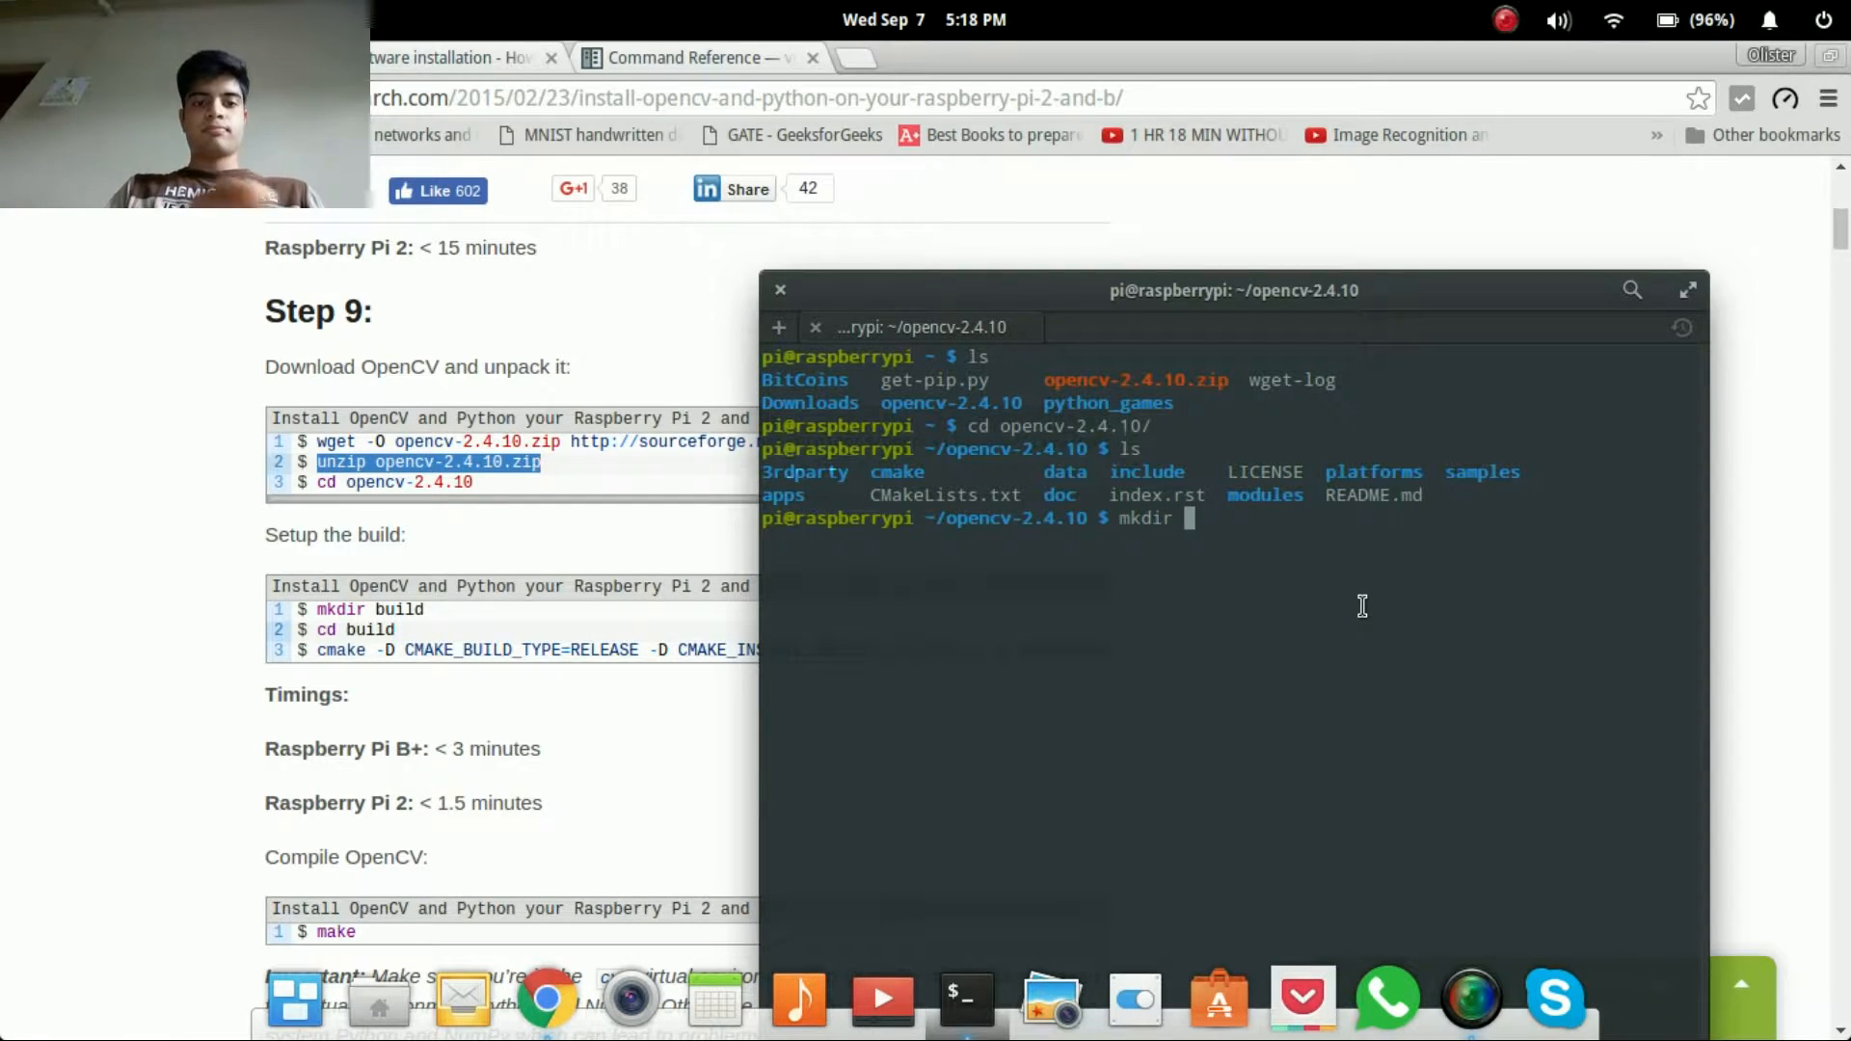
{"action": "type", "text": " bui"}
{"action": "type", "text": "l"}
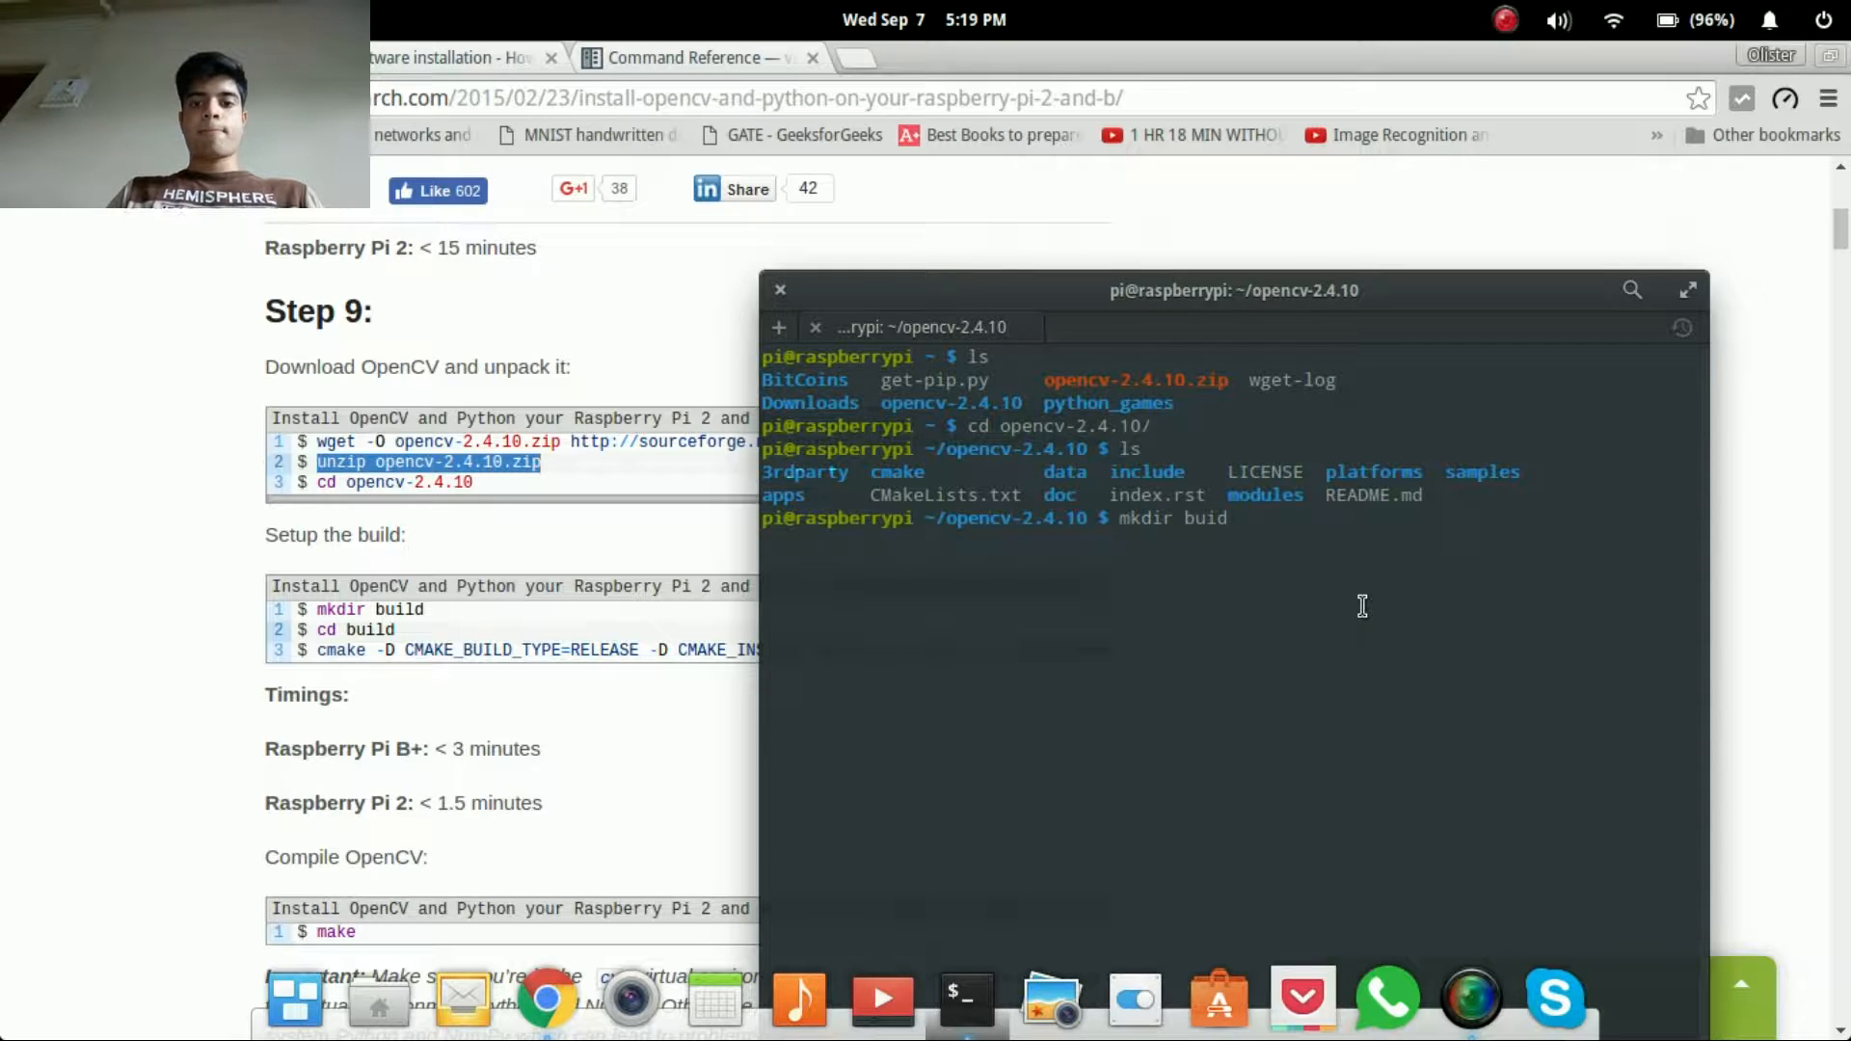
{"action": "type", "text": "d"}
Create a build folder inside opencv-2.4.10 and move into it.
{"action": "key", "text": "Return"}
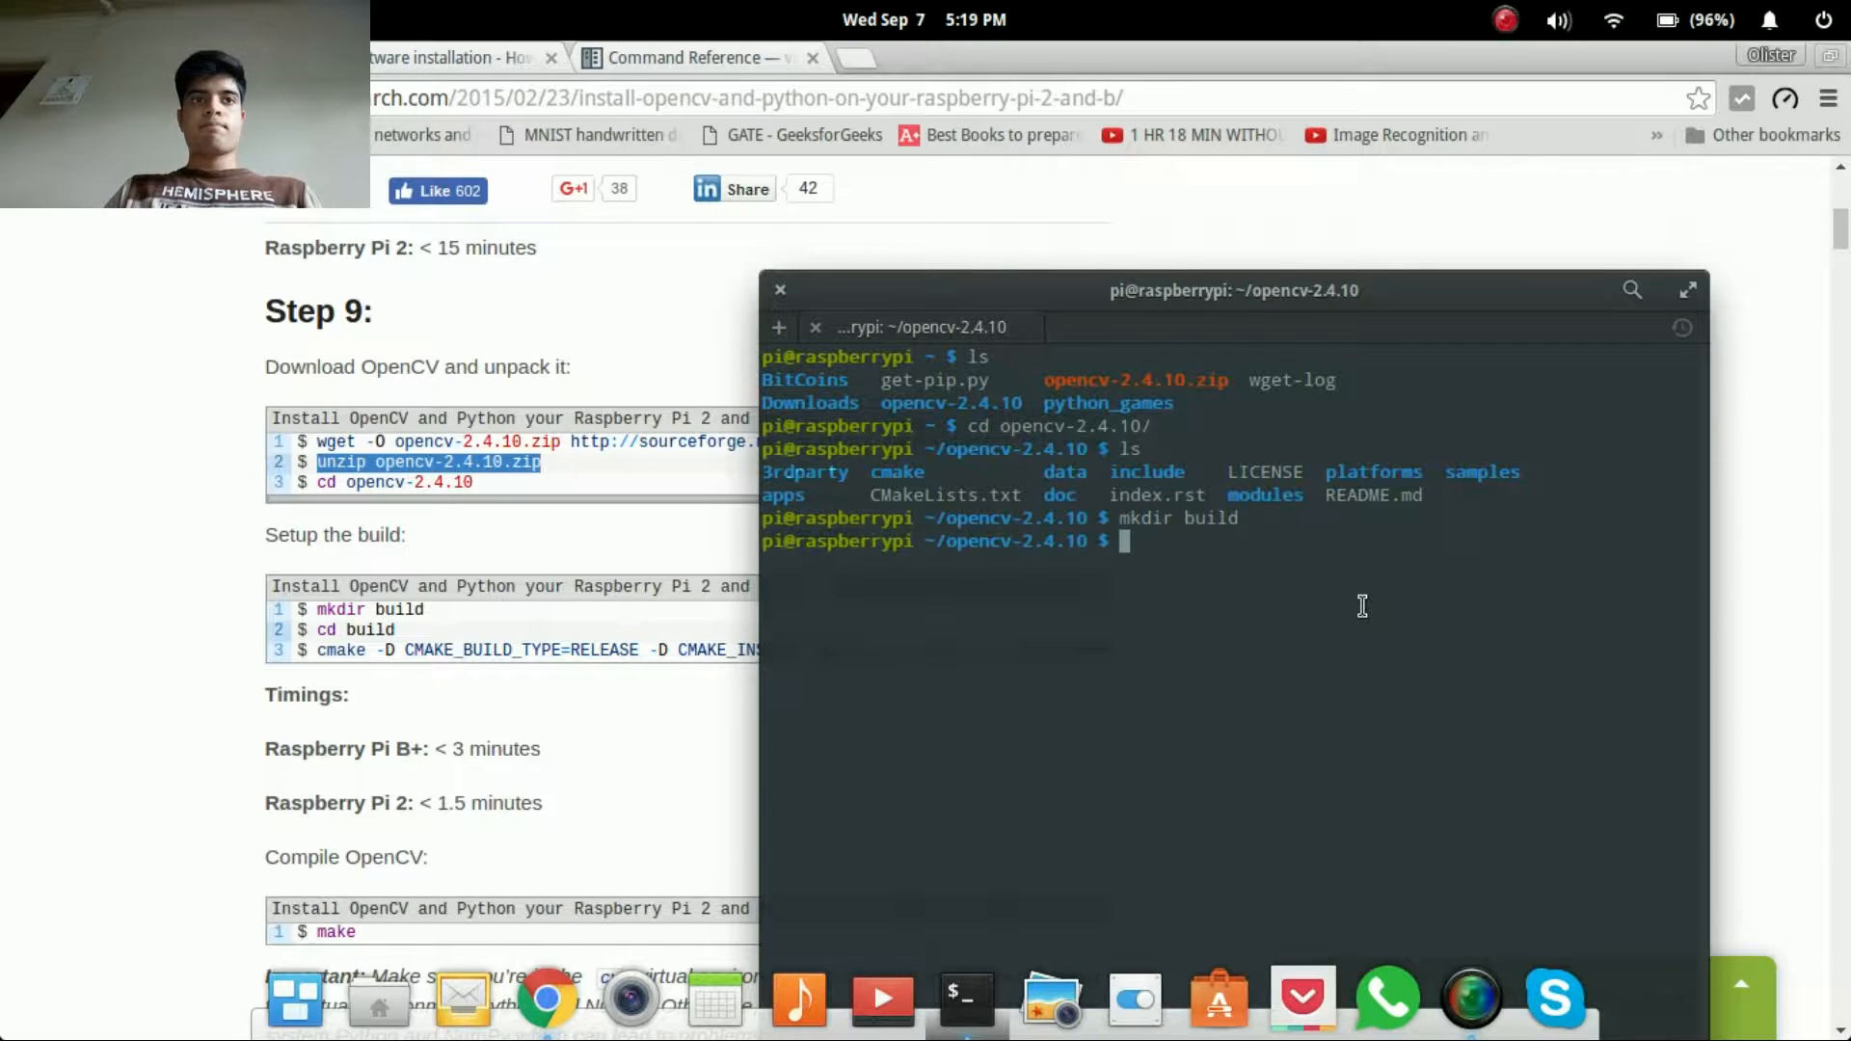
{"action": "type", "text": "c"}
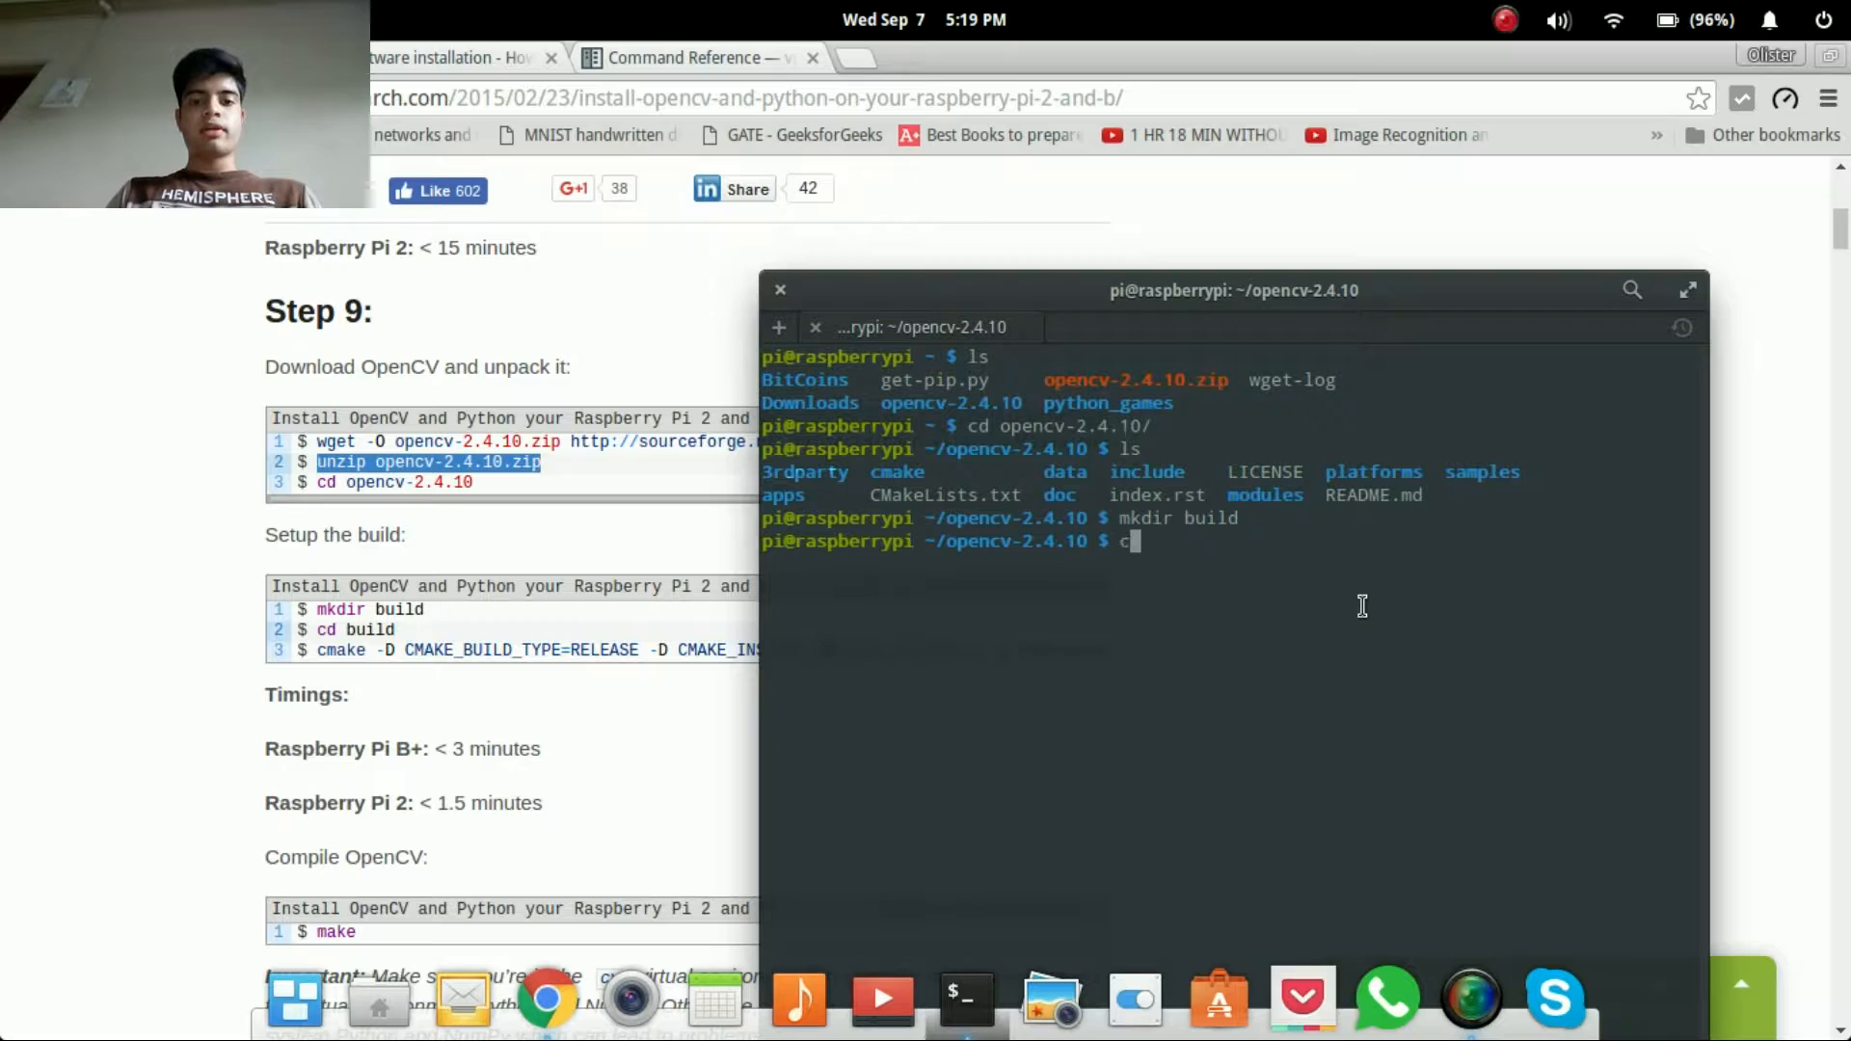
{"action": "type", "text": "d "}
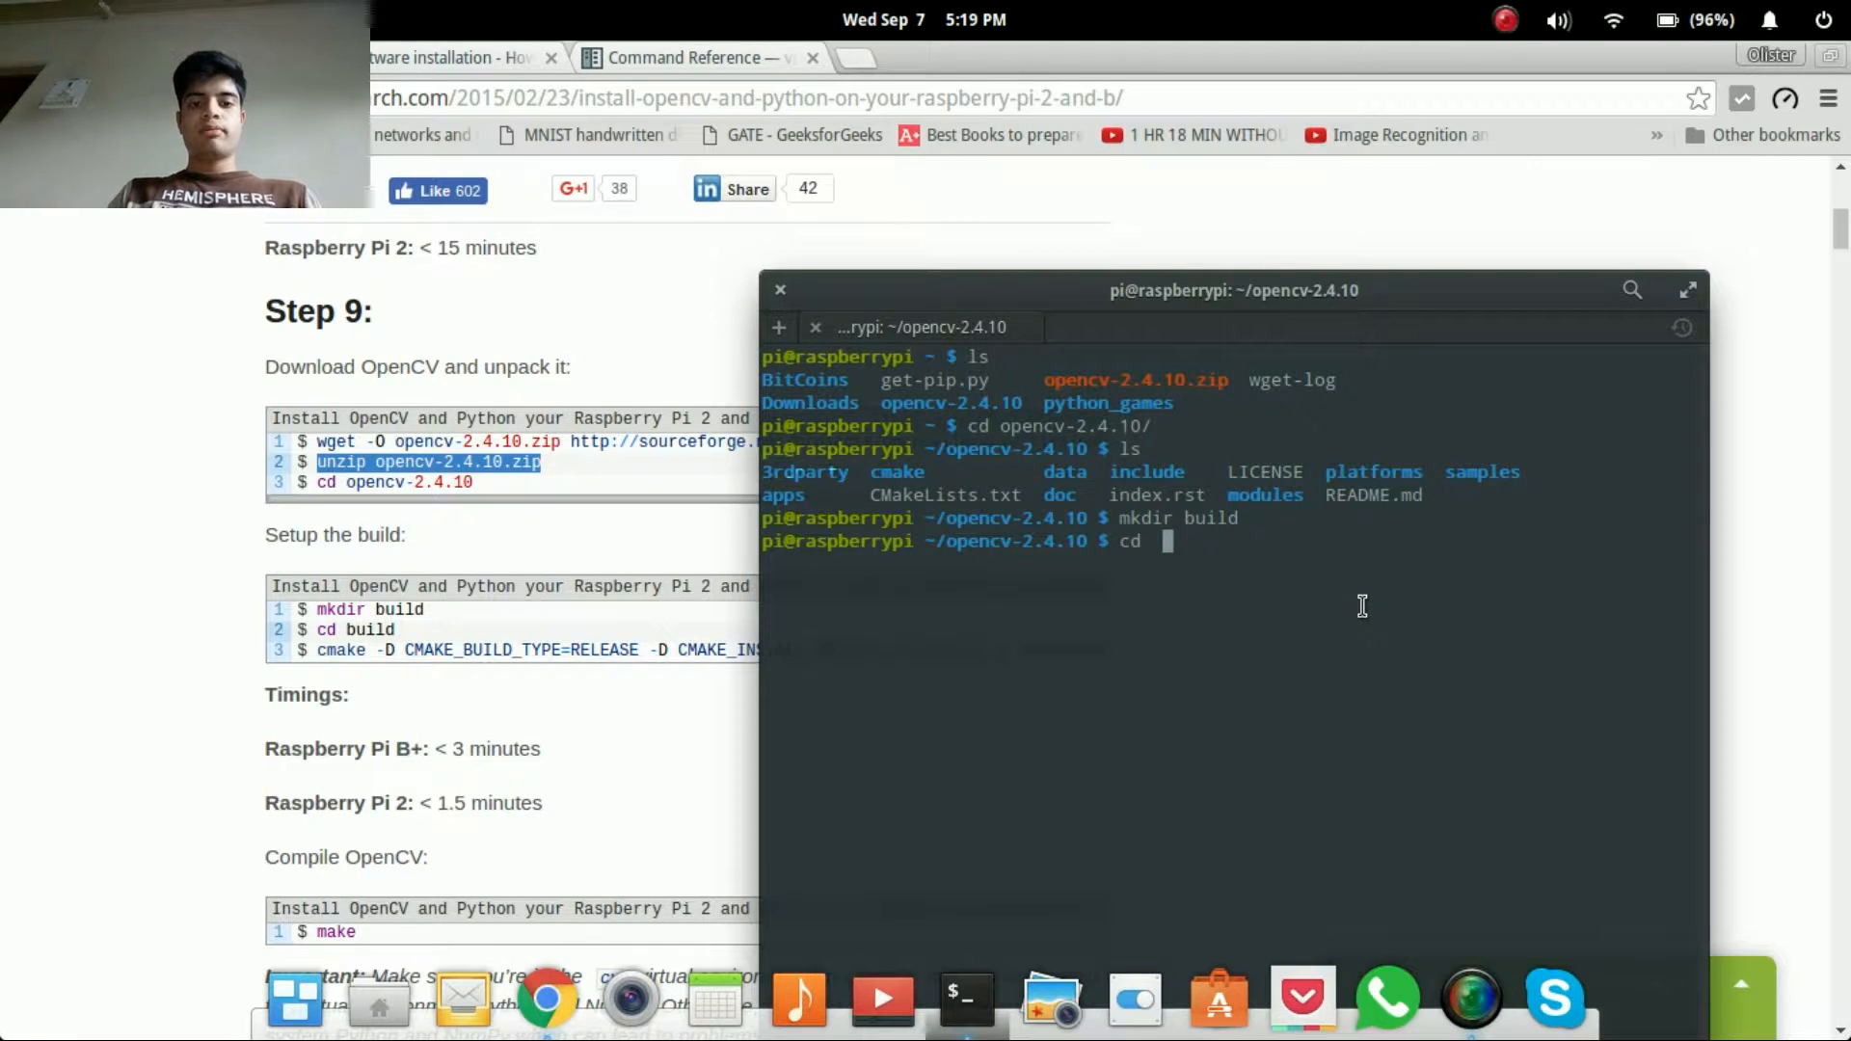
{"action": "type", "text": " bui"}
{"action": "key", "text": "Tab"}
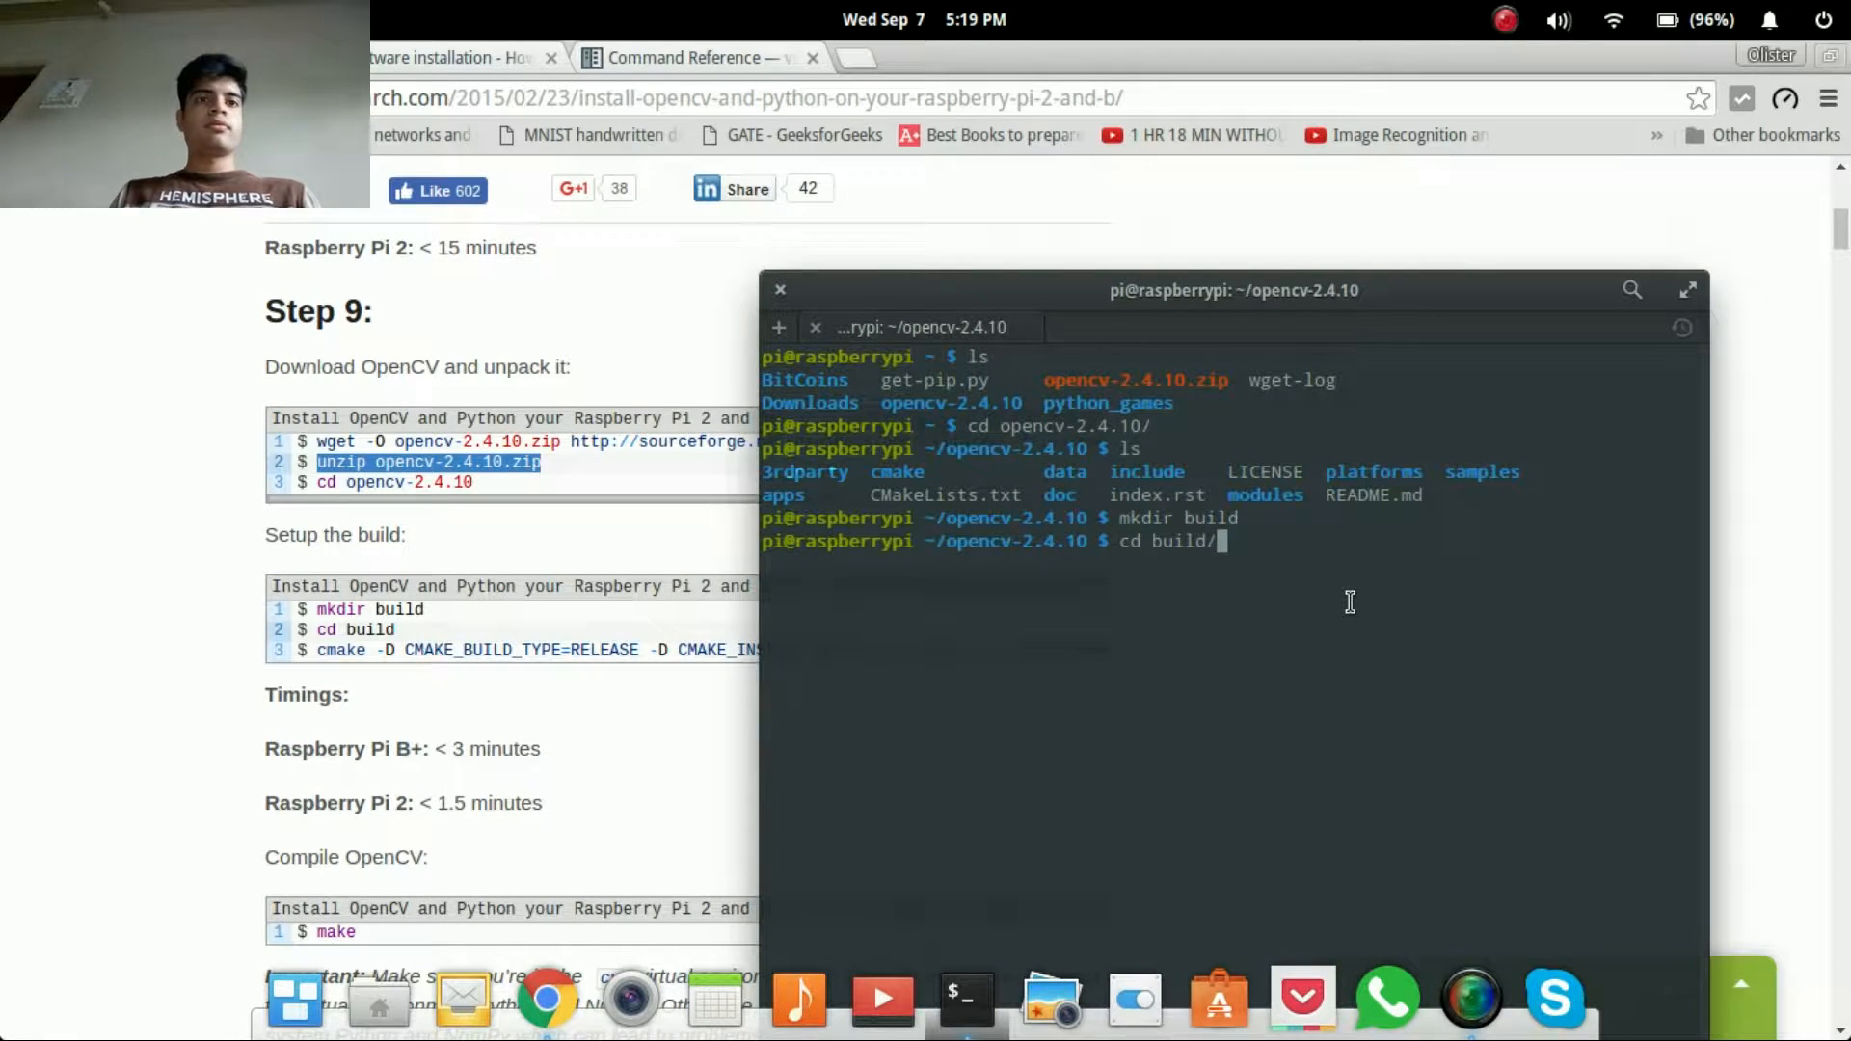
{"action": "key", "text": "Return"}
Expand the Step 9 code box and copy the full cmake build-setup command.
{"action": "left_click", "coordinate": [531, 595]}
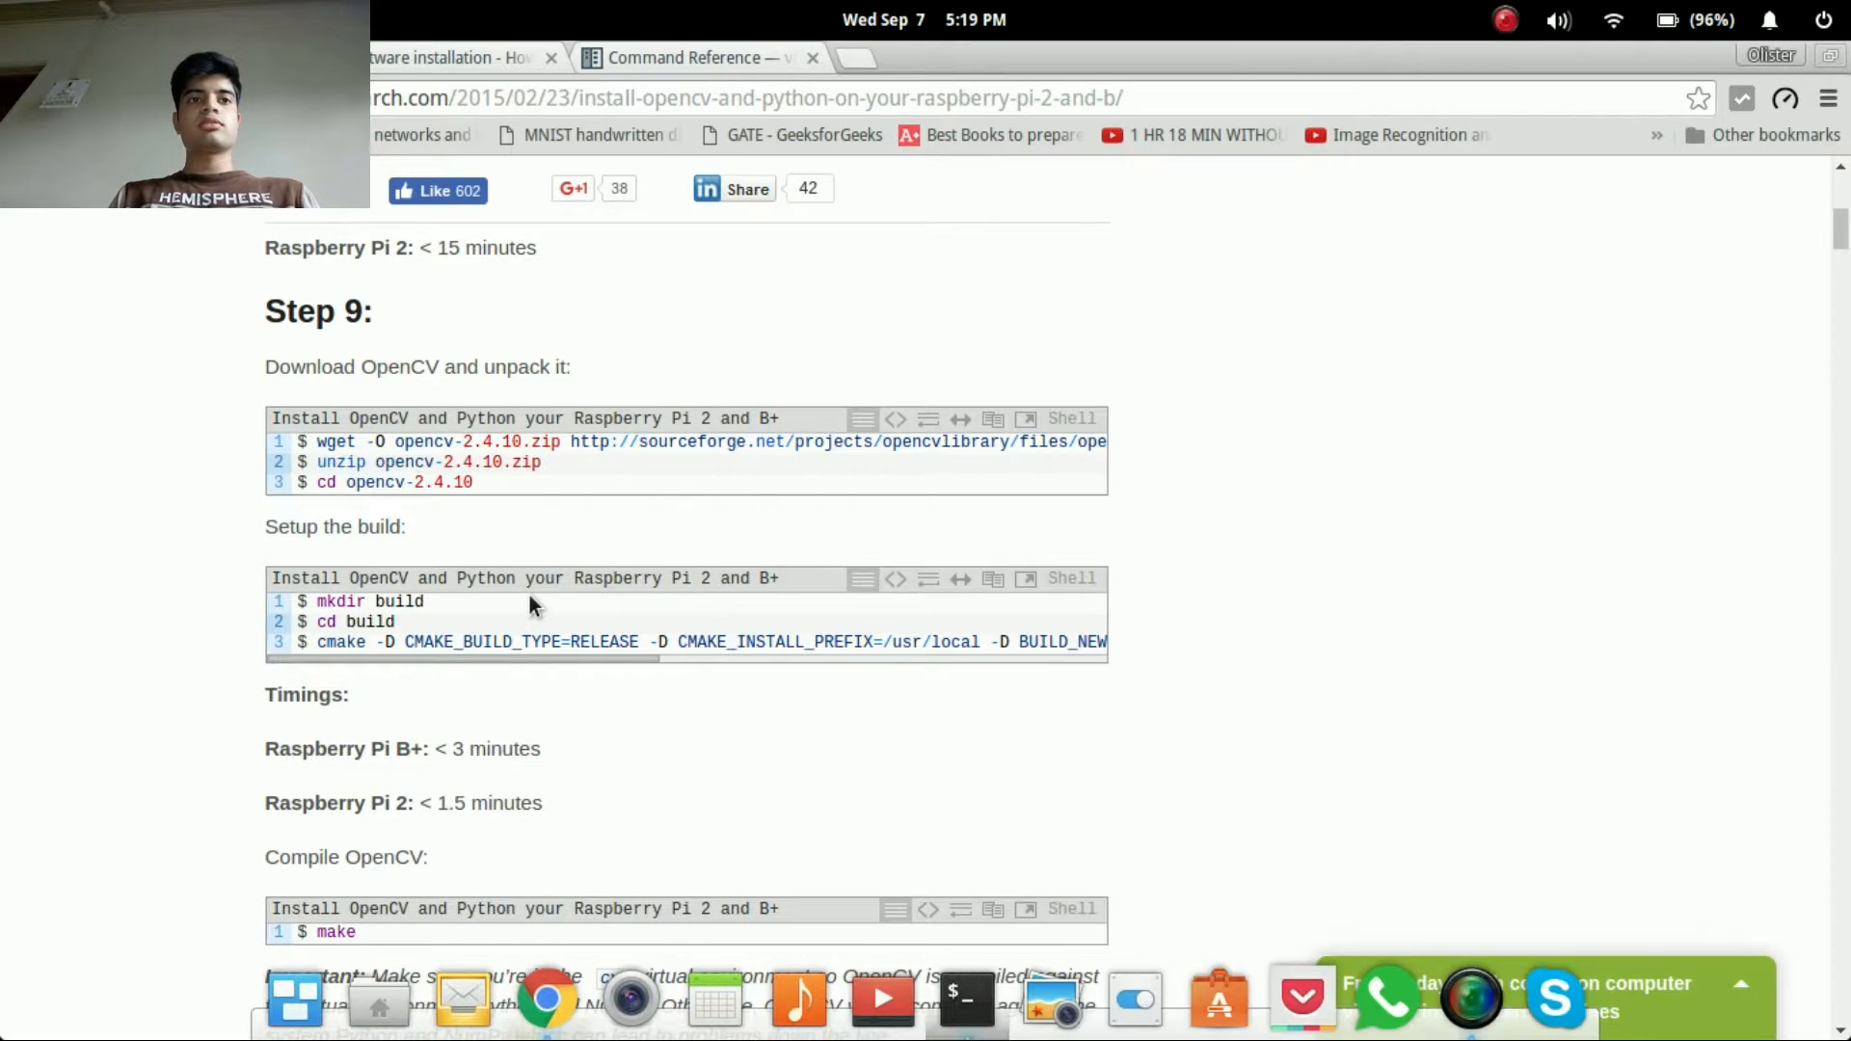
{"action": "left_click_drag", "start_coordinate": [314, 640], "coordinate": [1214, 708]}
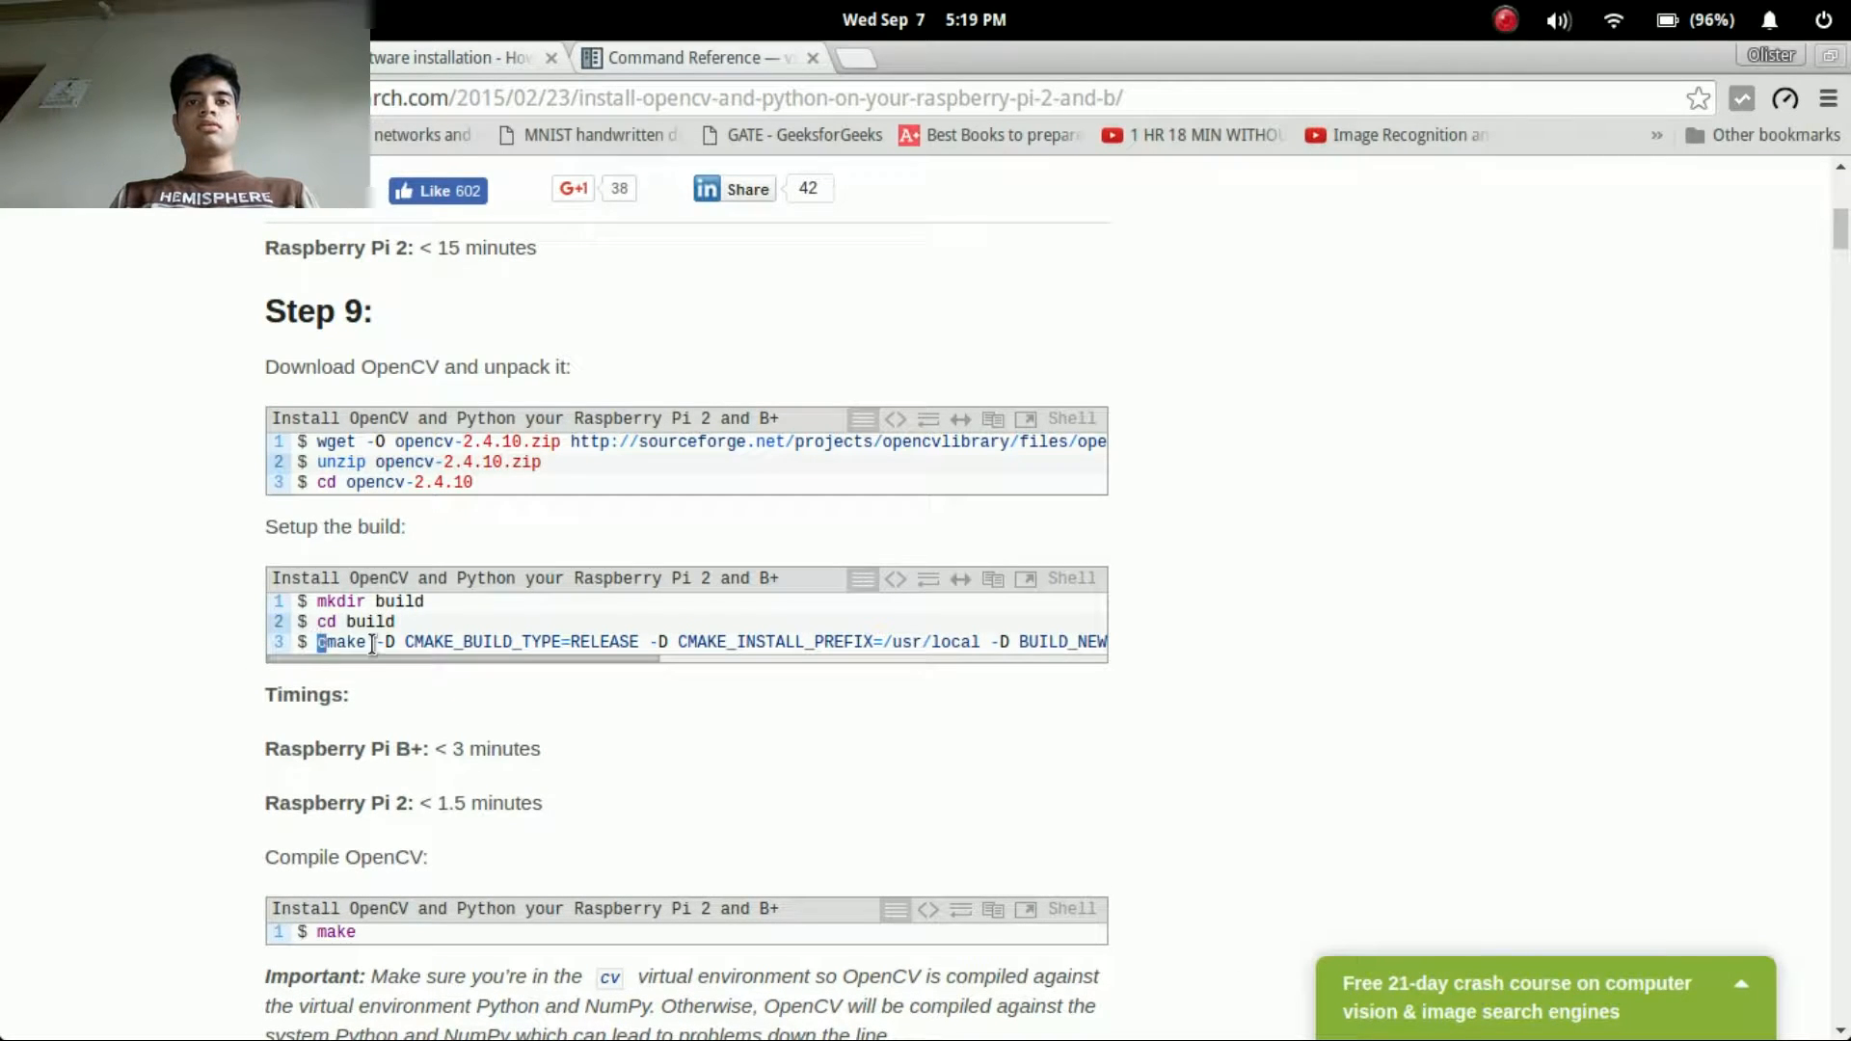
{"action": "left_click_drag", "start_coordinate": [1099, 660], "coordinate": [1094, 646]}
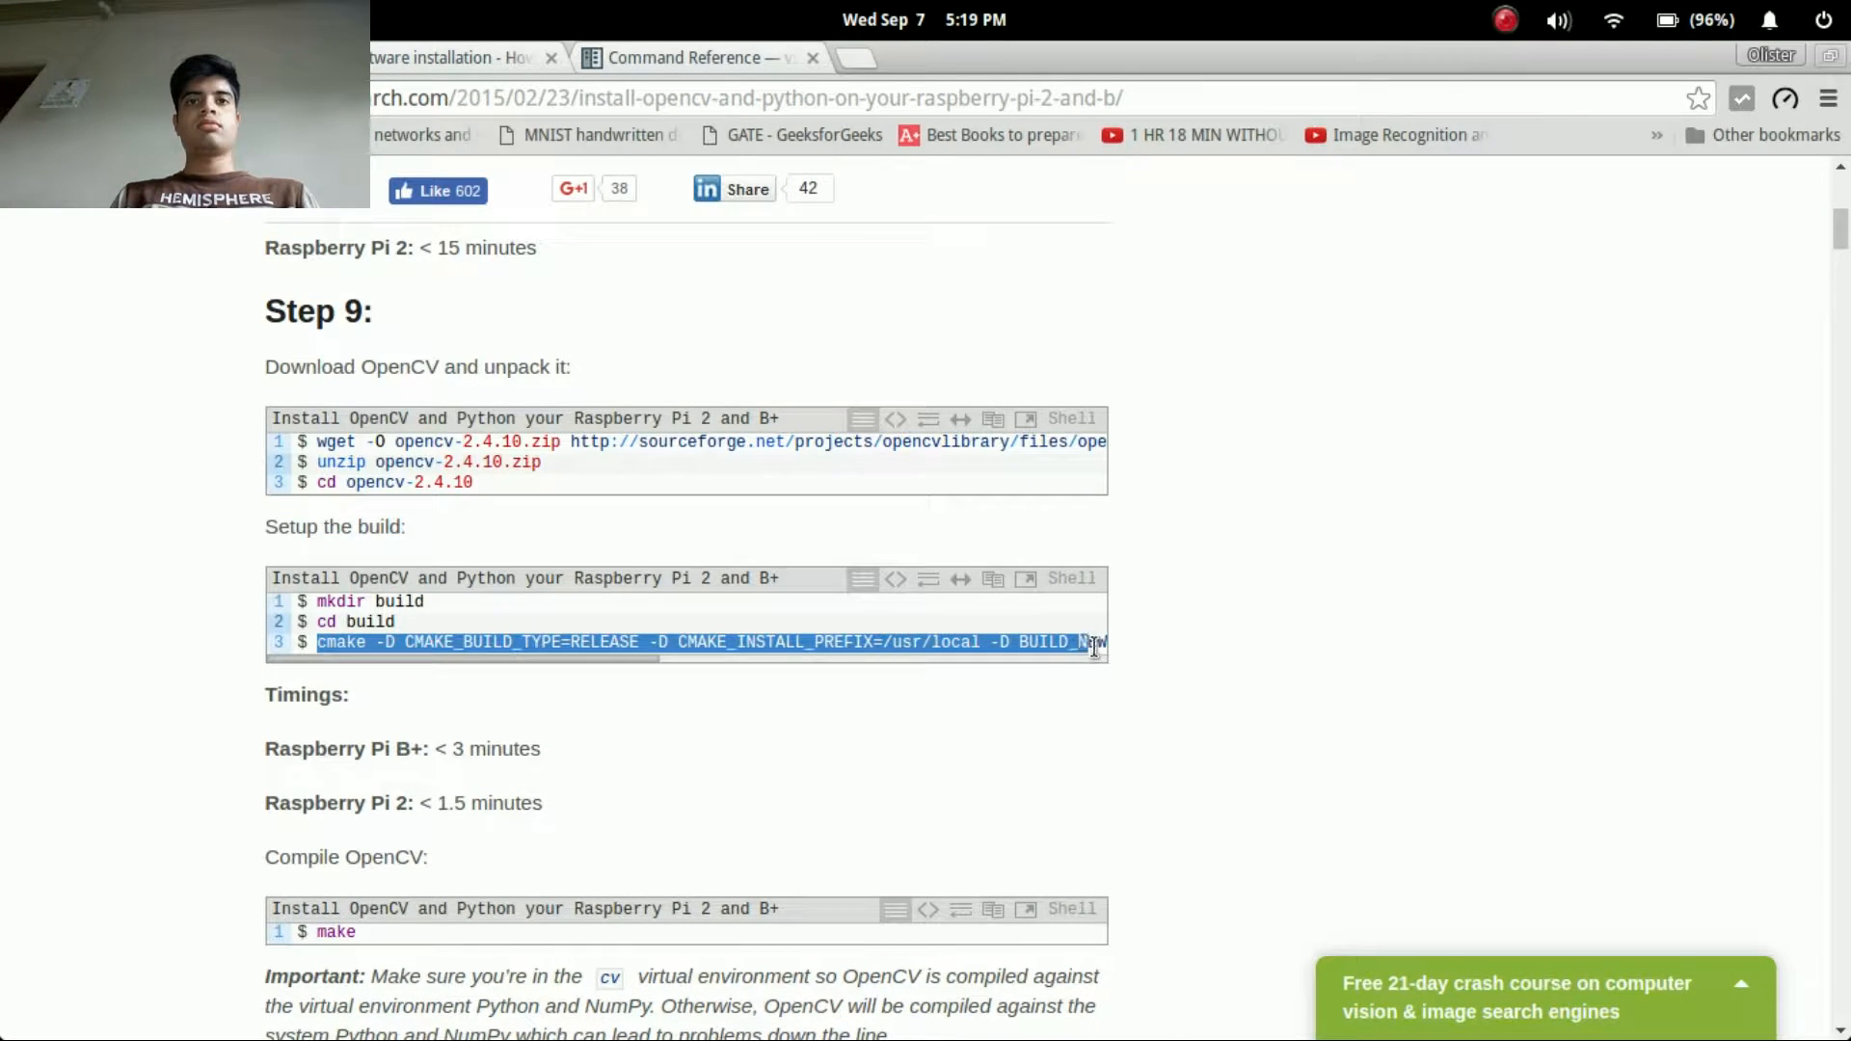
{"action": "left_click", "coordinate": [1026, 579]}
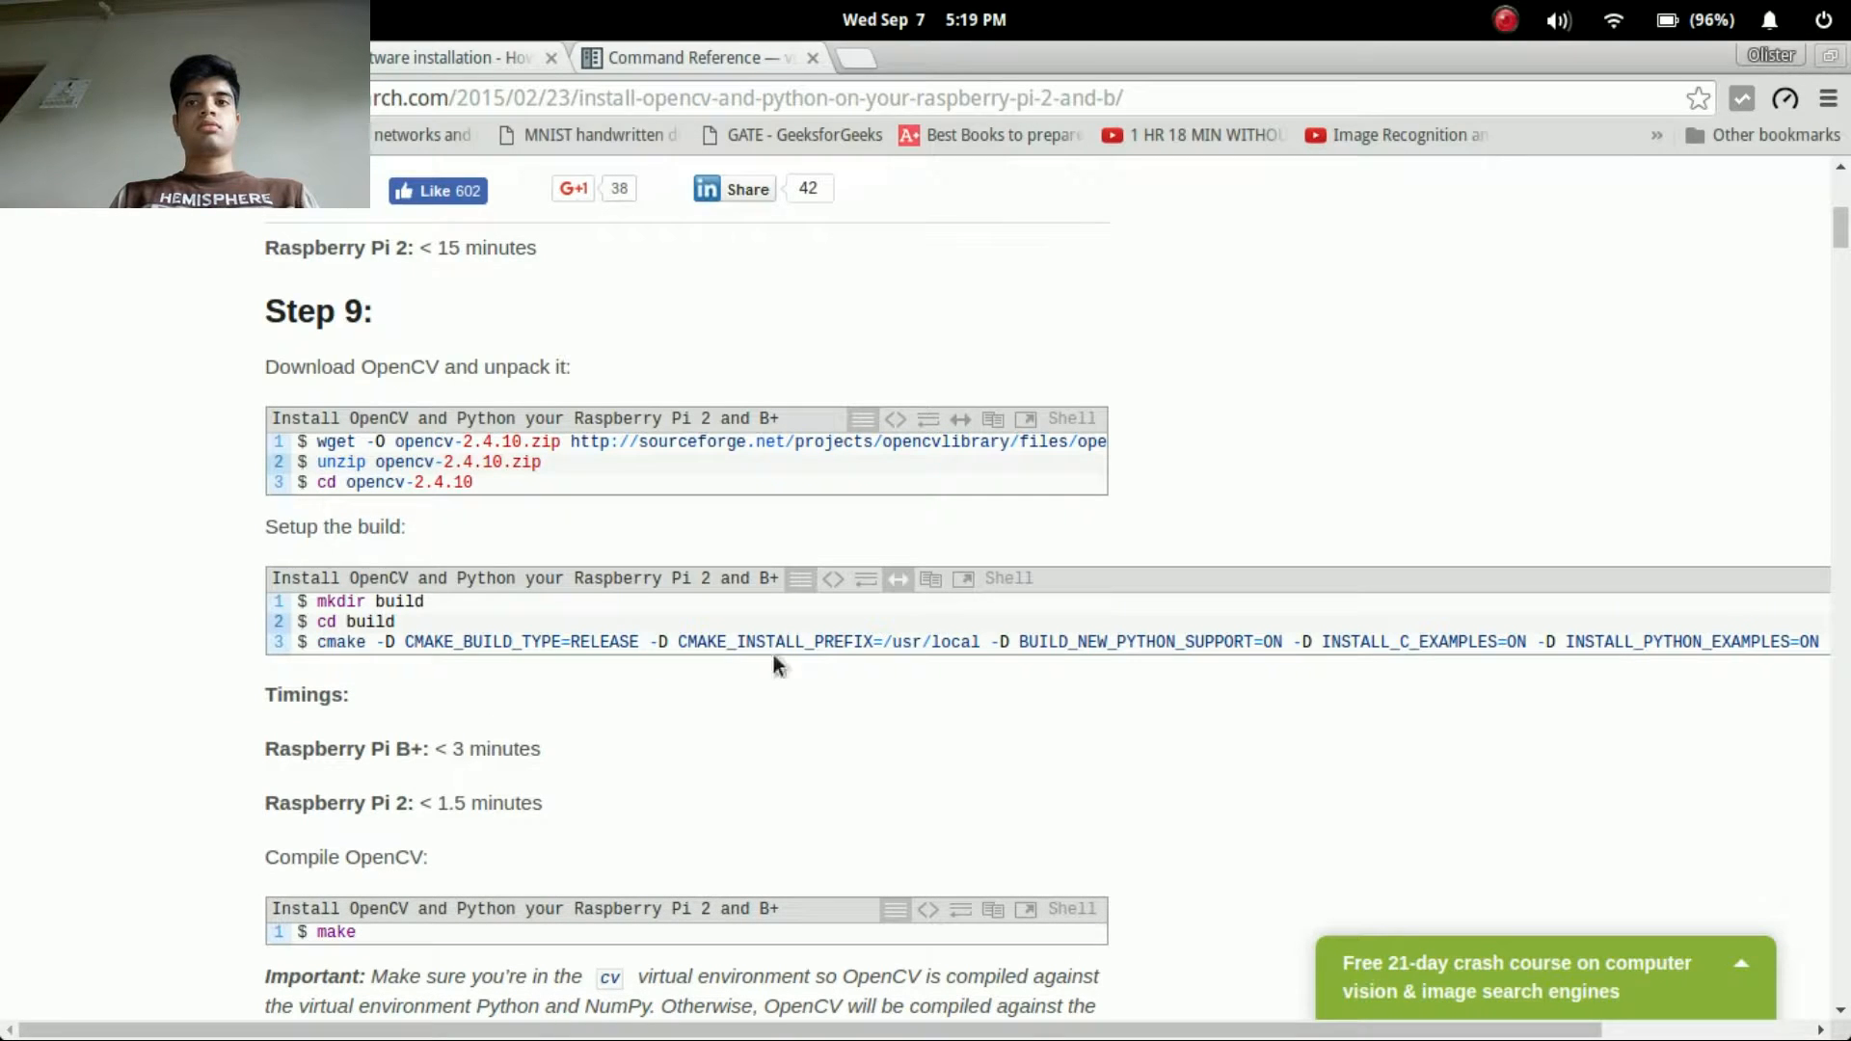
{"action": "left_click_drag", "start_coordinate": [416, 1029], "coordinate": [652, 1028]}
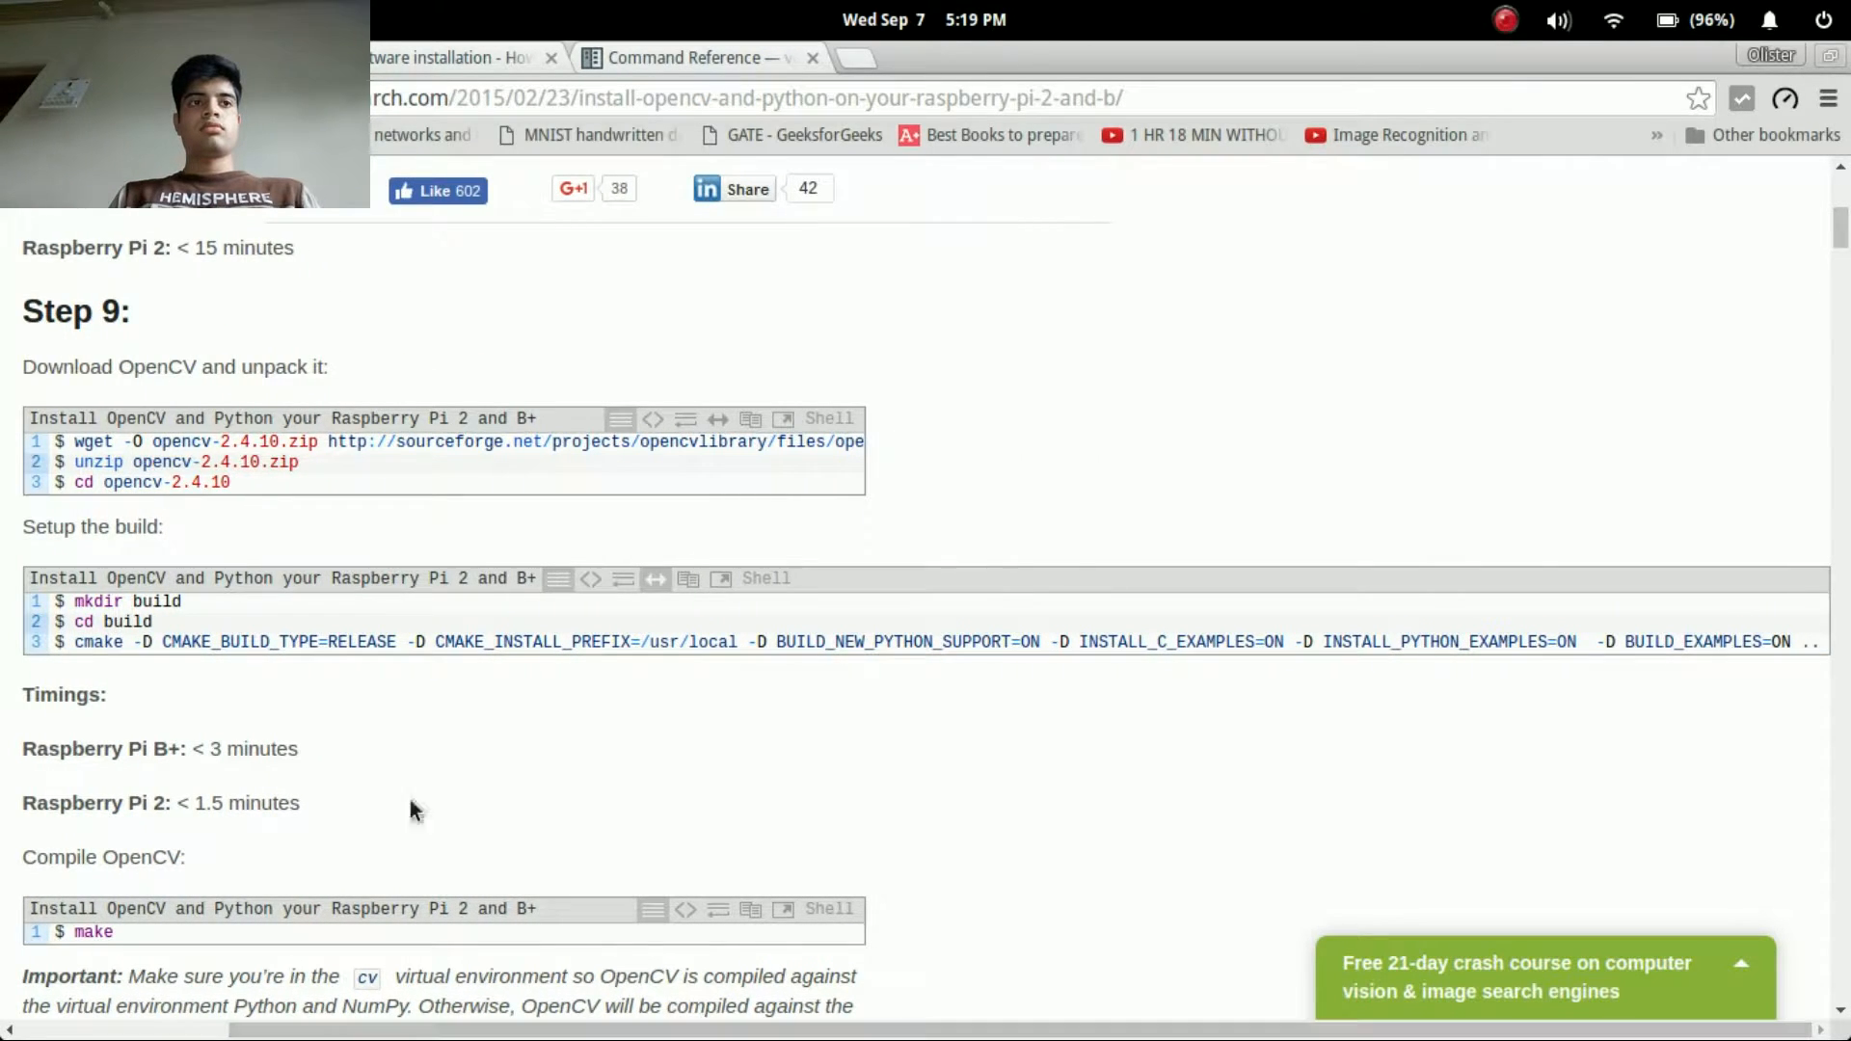
{"action": "left_click_drag", "start_coordinate": [76, 642], "coordinate": [1818, 642]}
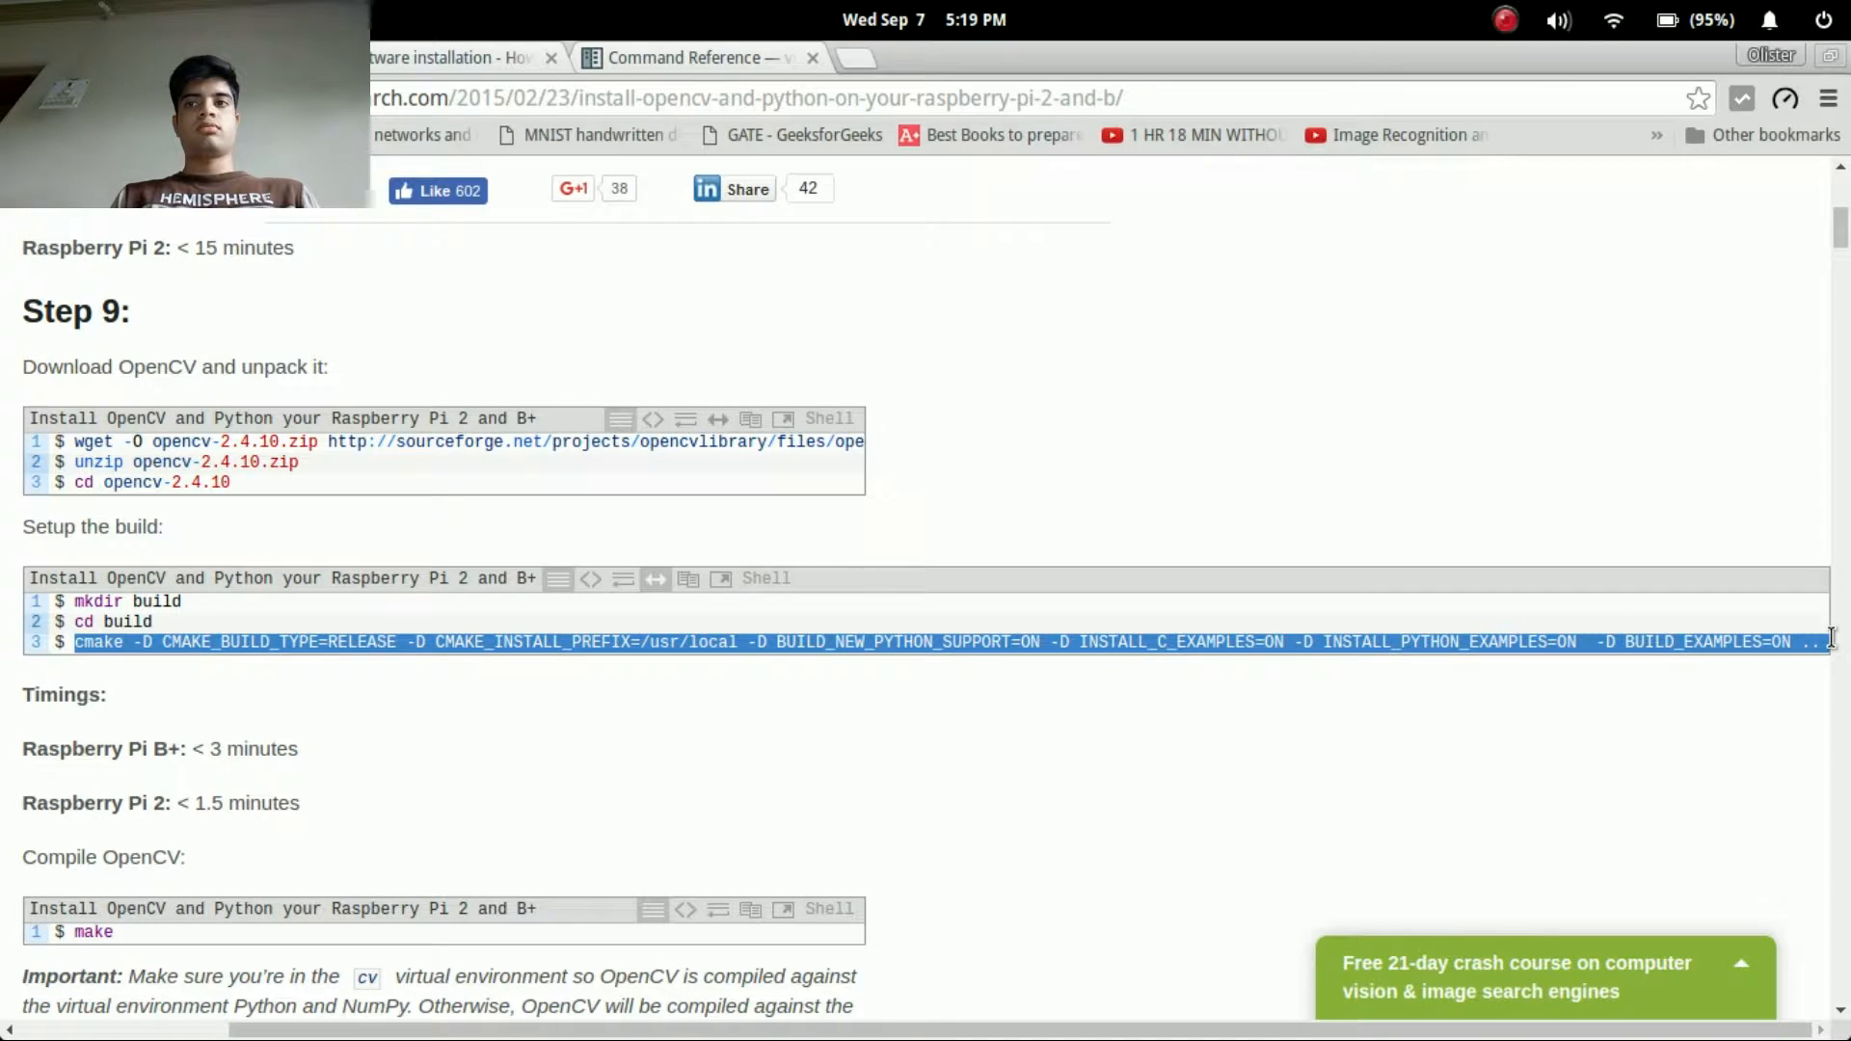
{"action": "right_click", "coordinate": [1802, 646]}
{"action": "left_click", "coordinate": [1268, 663]}
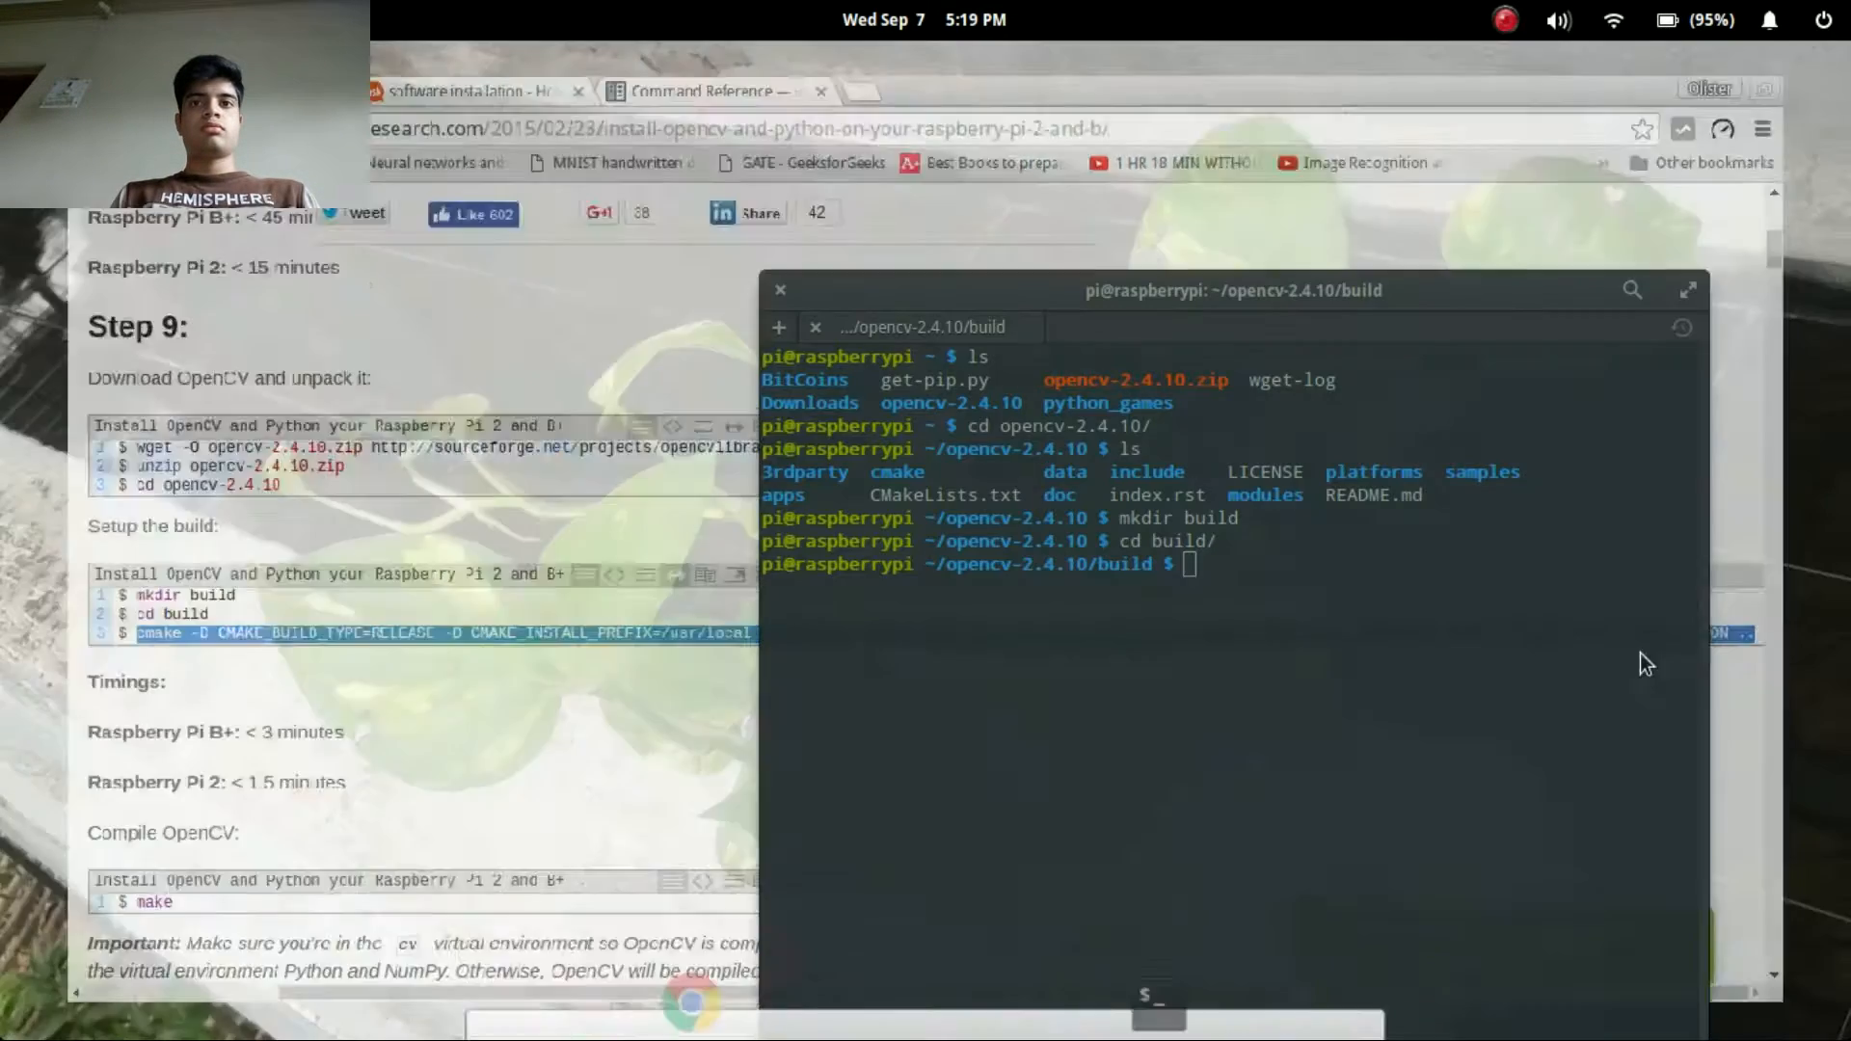
Paste the cmake command at the terminal prompt inside the build folder.
{"action": "key", "text": "alt+Tab"}
{"action": "right_click", "coordinate": [1301, 554]}
{"action": "left_click", "coordinate": [1375, 643]}
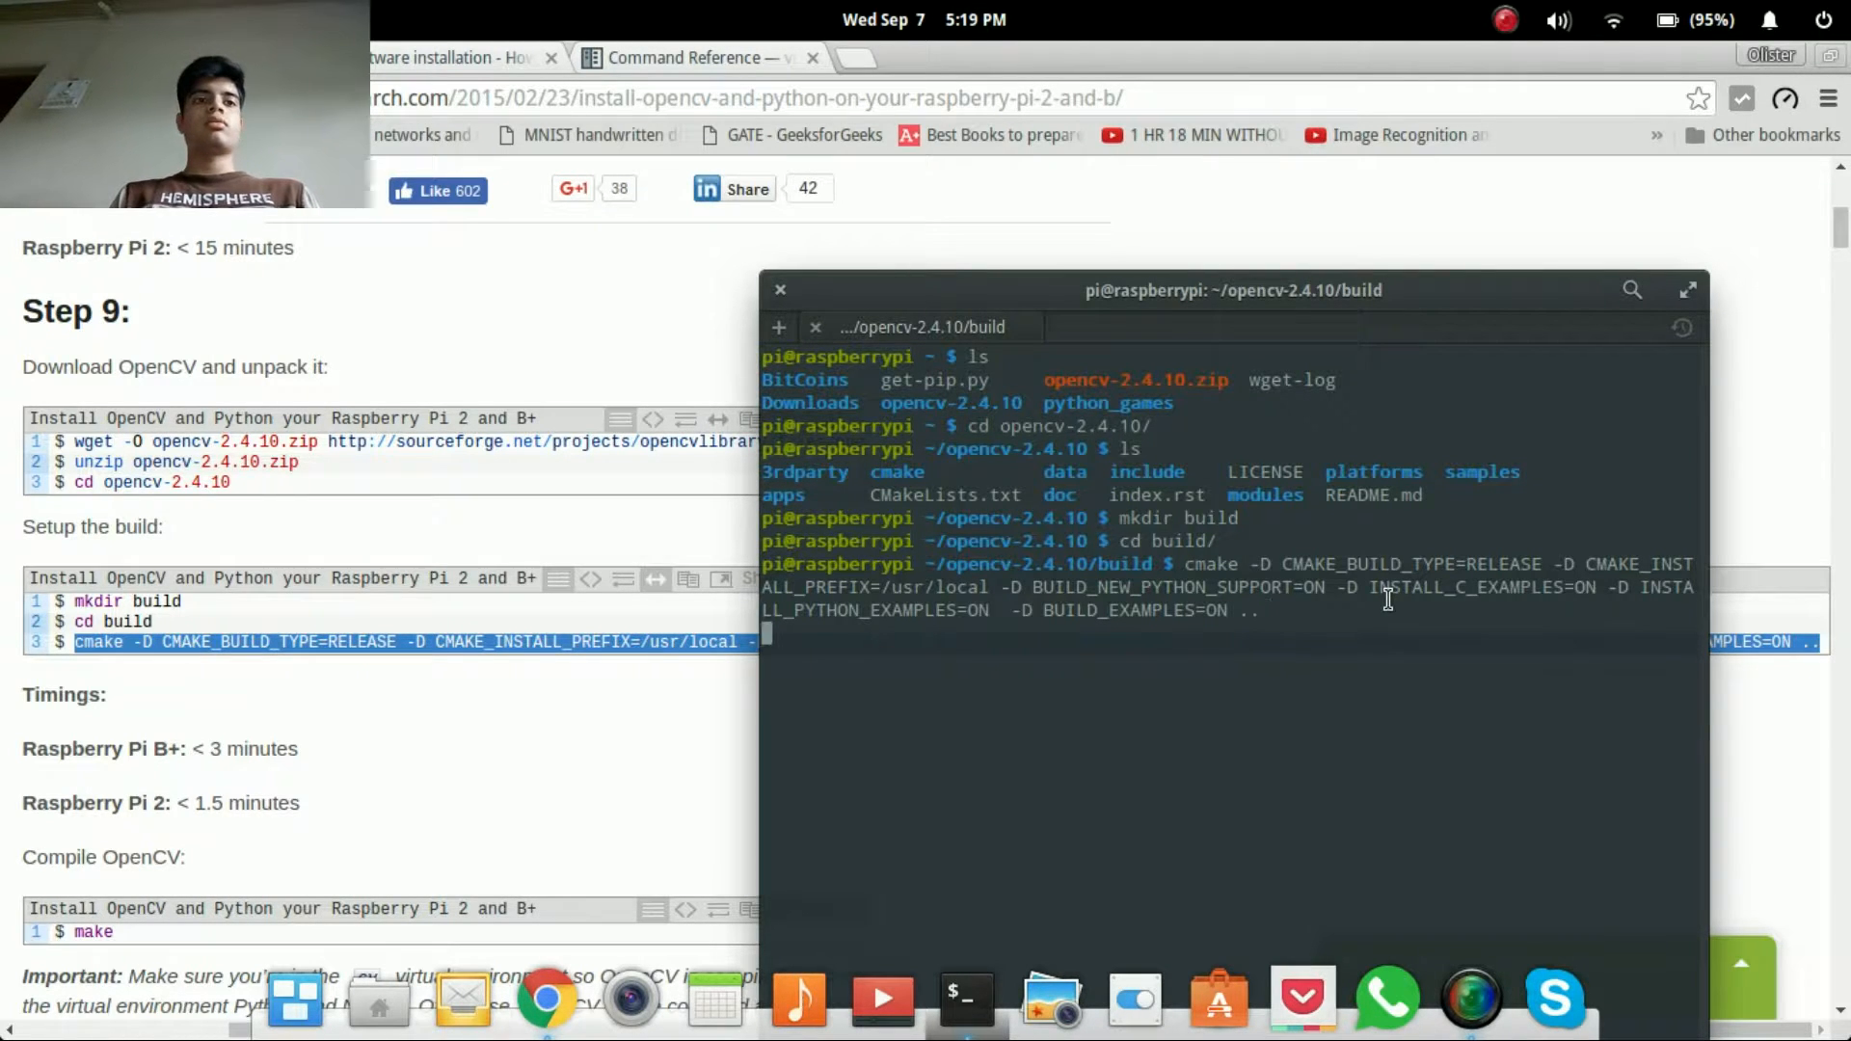
Run the cmake configuration, reposition the terminal window, and raise the guide page.
{"action": "key", "text": "Return"}
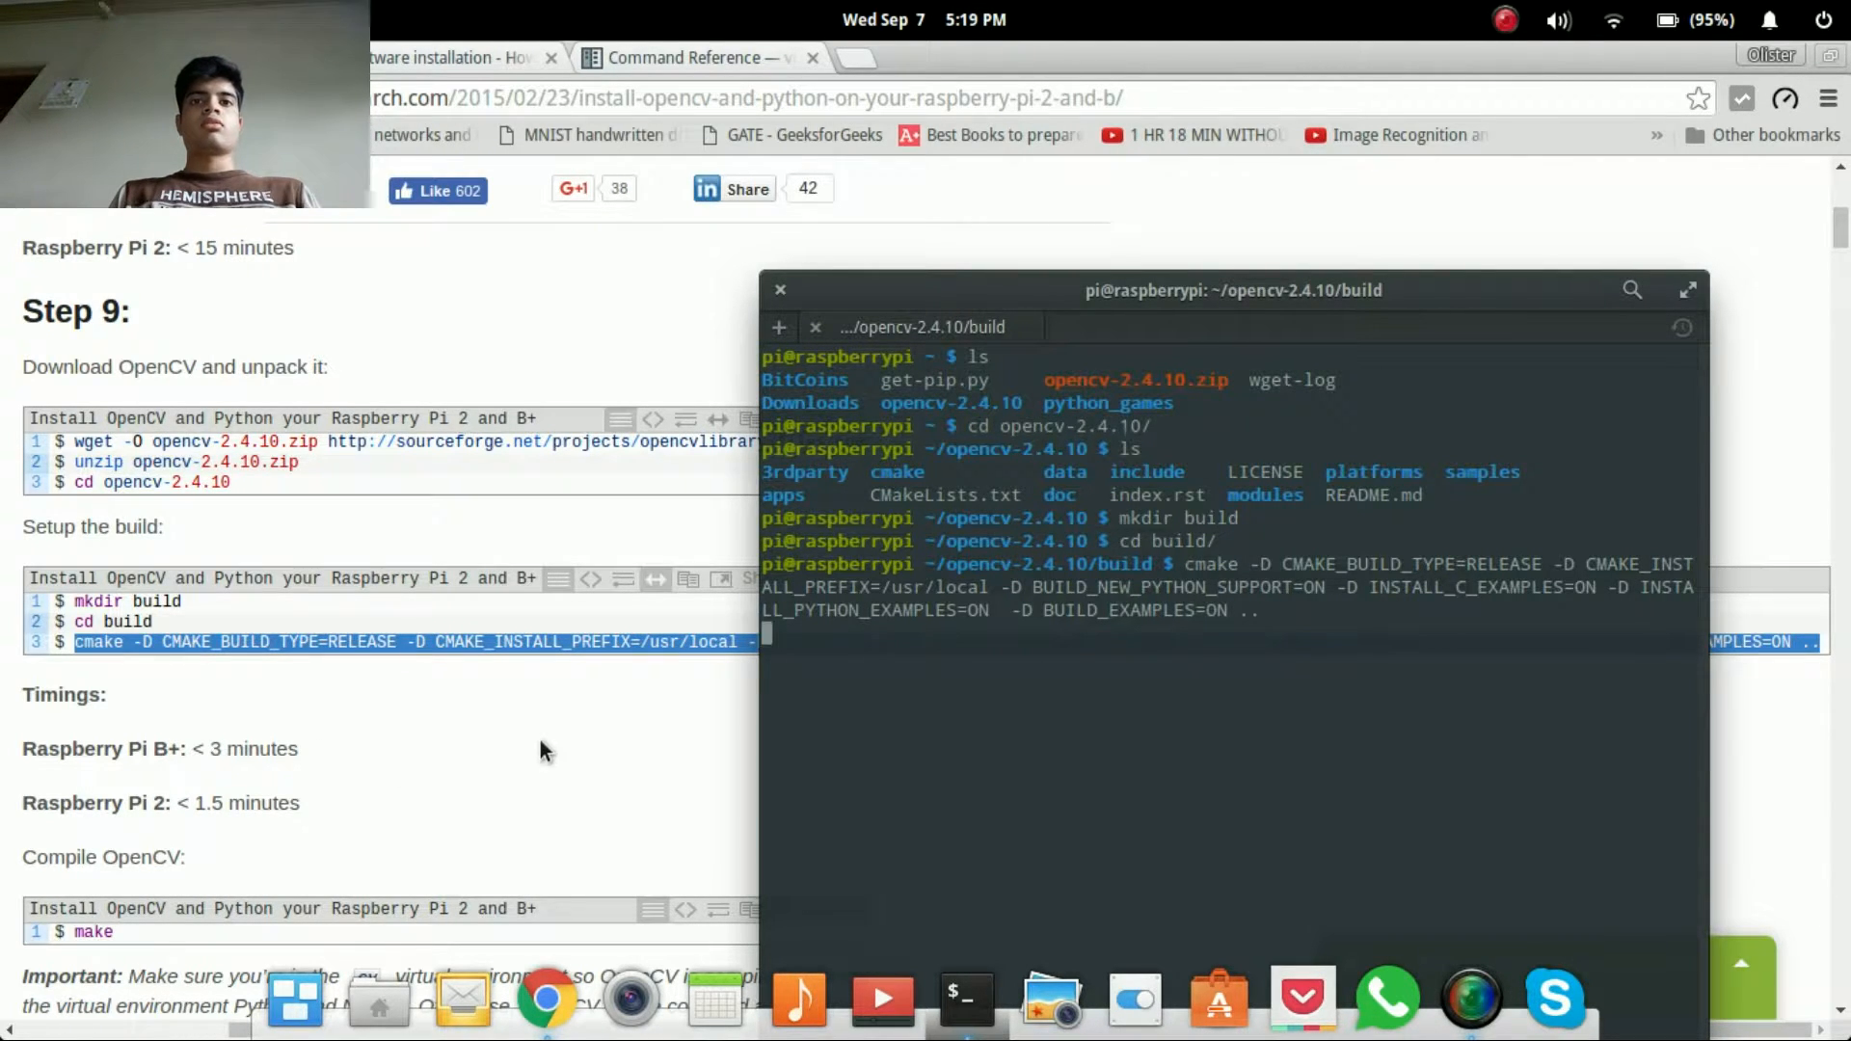
{"action": "left_click", "coordinate": [540, 739]}
{"action": "scroll", "coordinate": [541, 739], "scroll_direction": "down", "scroll_amount": 5}
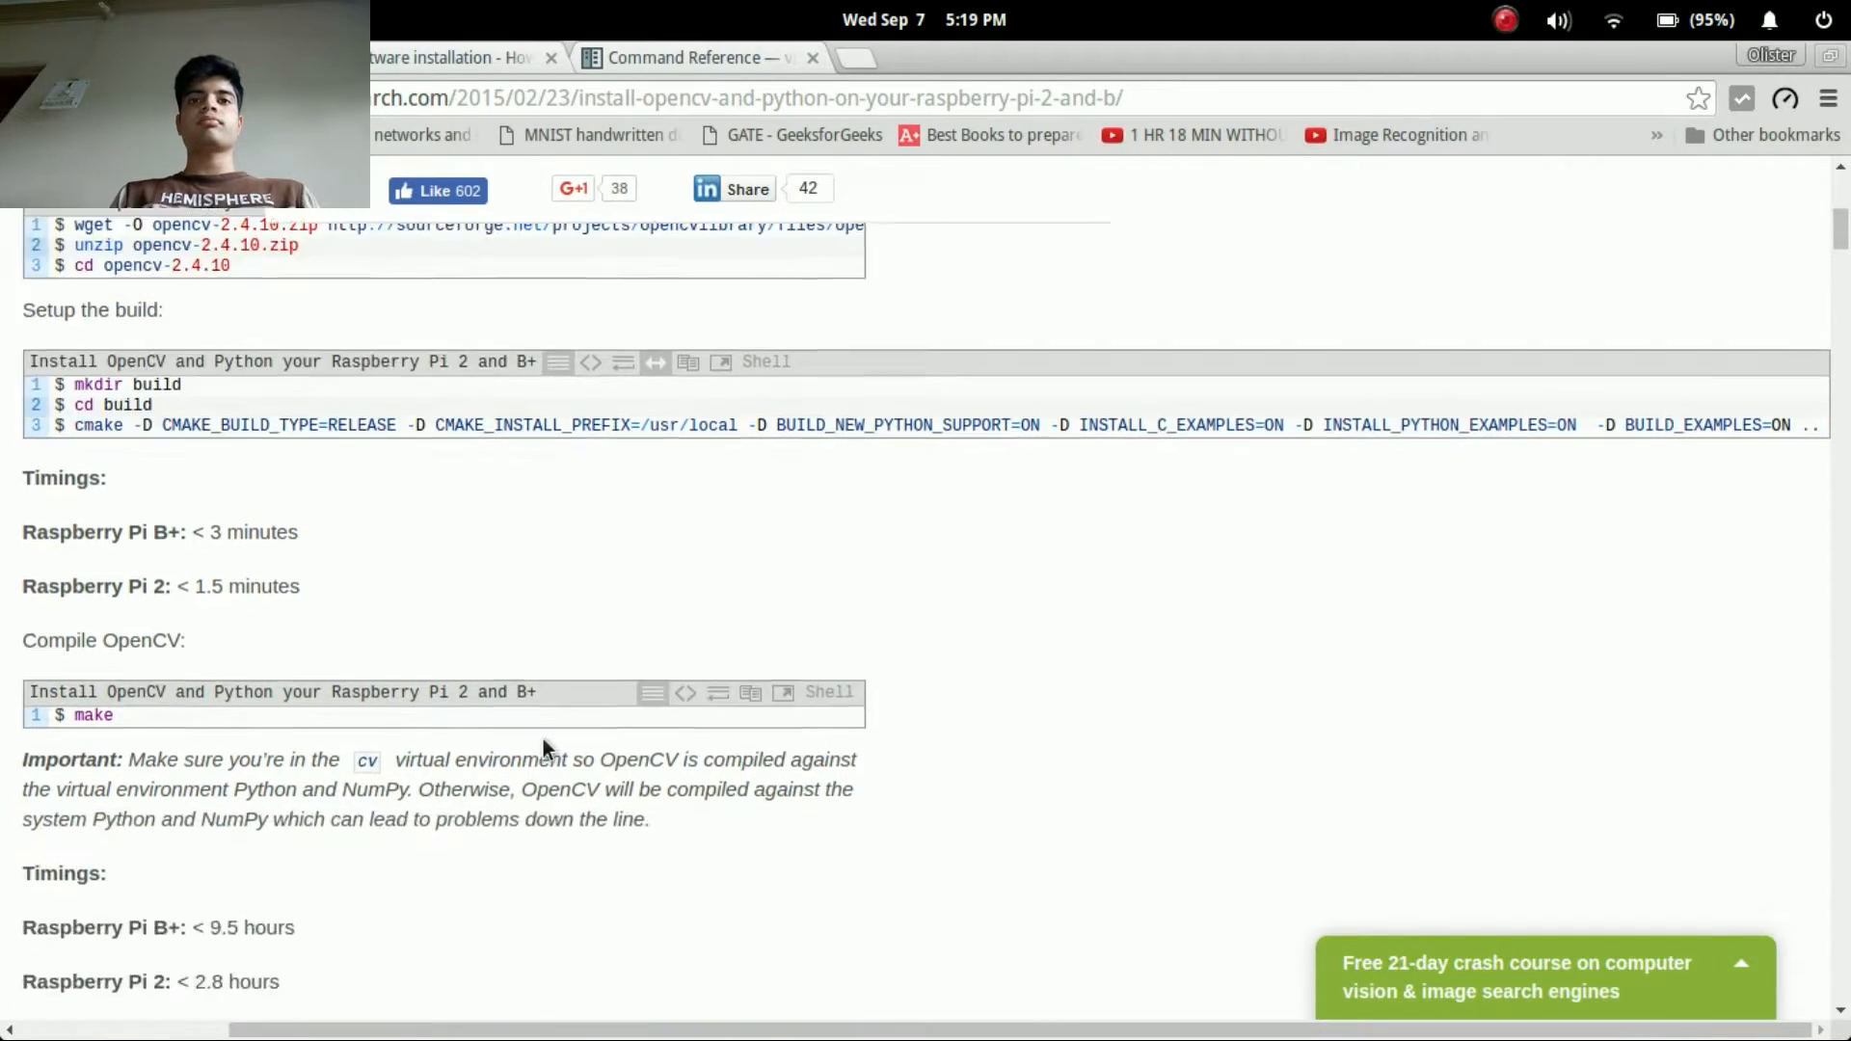
{"action": "key", "text": "alt+Tab"}
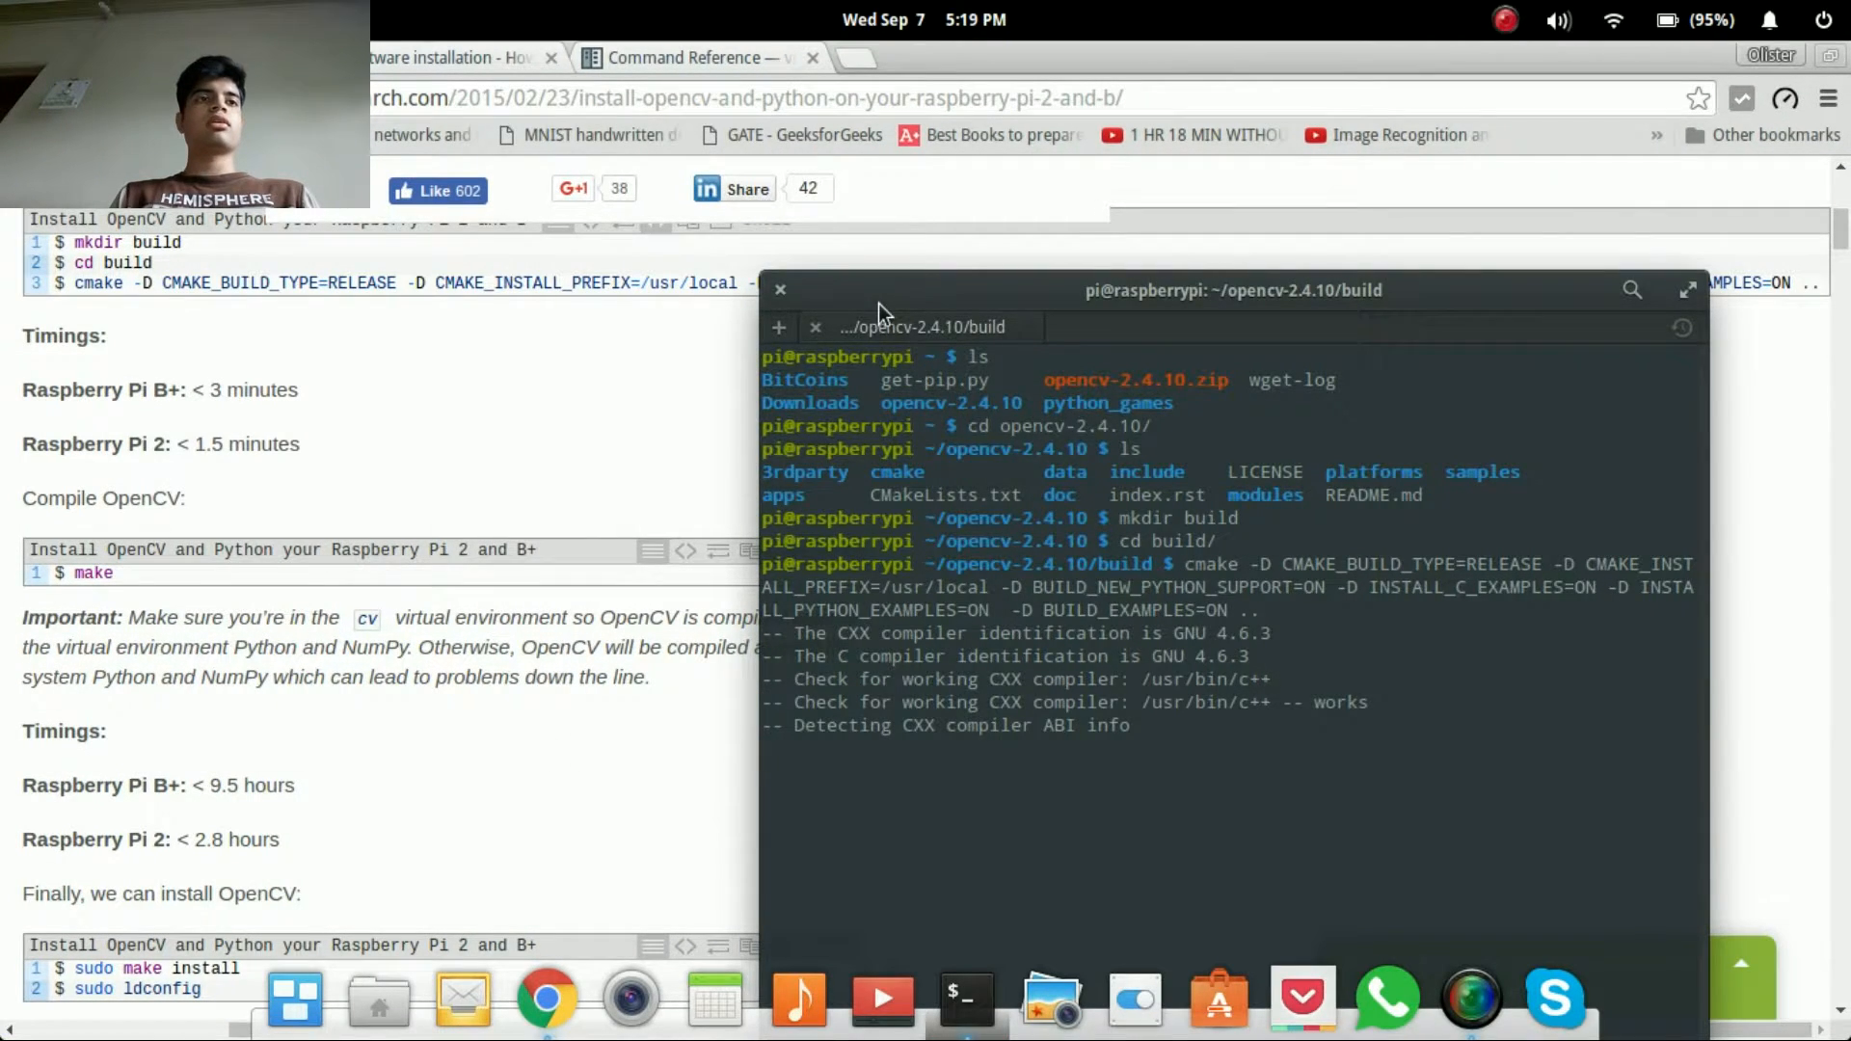
{"action": "left_click_drag", "start_coordinate": [878, 305], "coordinate": [859, 150]}
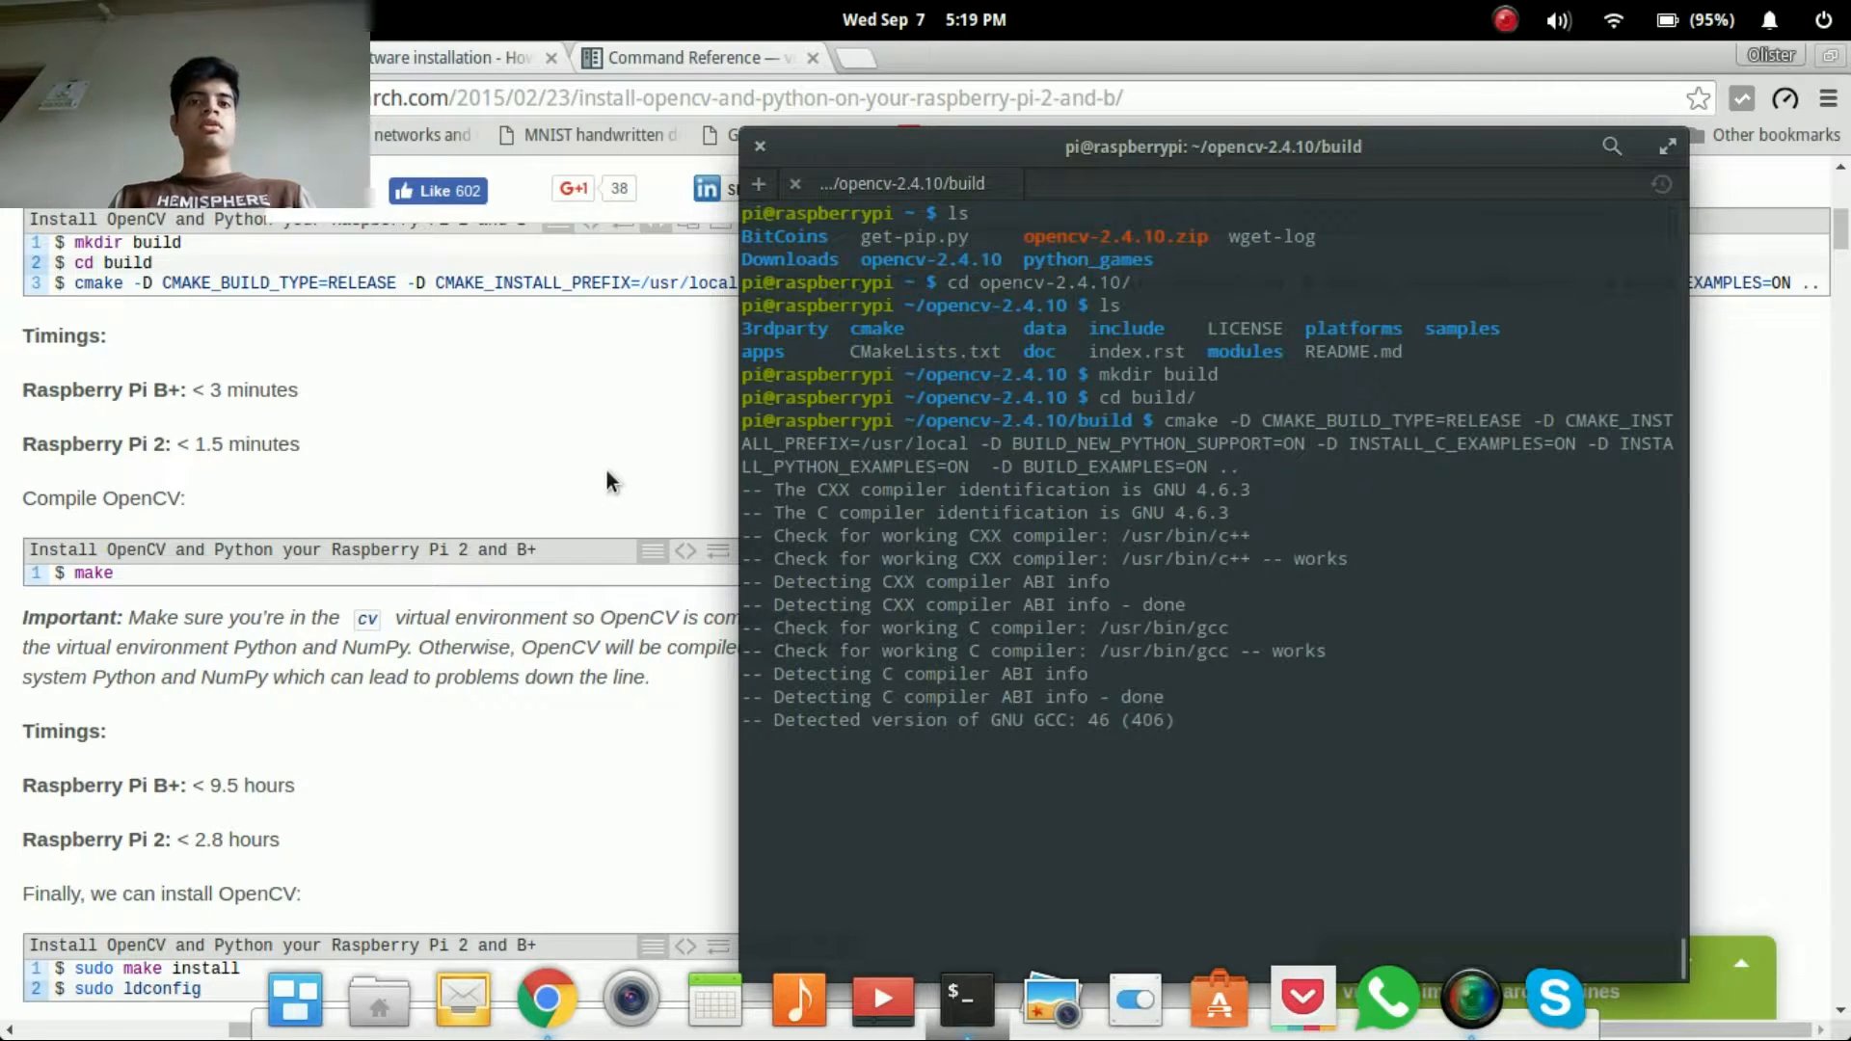
{"action": "scroll", "coordinate": [608, 462], "scroll_direction": "down", "scroll_amount": 2}
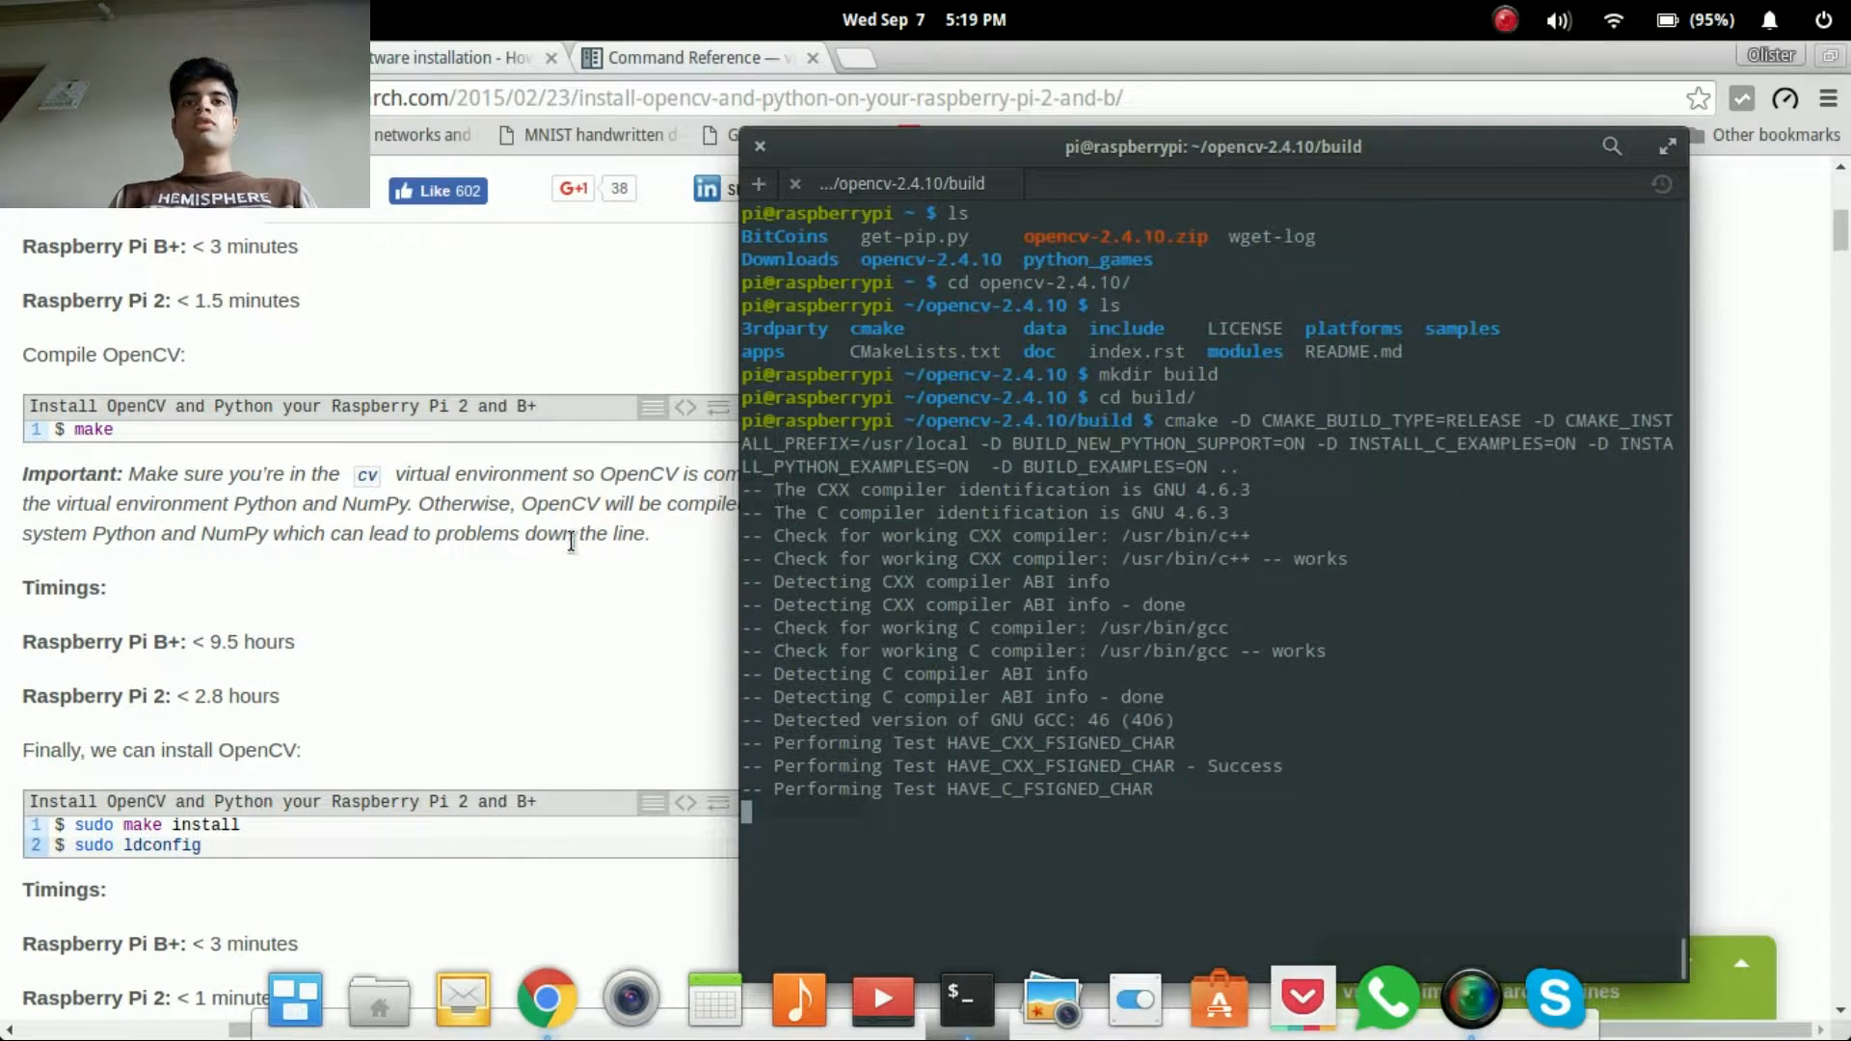
{"action": "left_click_drag", "start_coordinate": [1042, 134], "coordinate": [946, 100]}
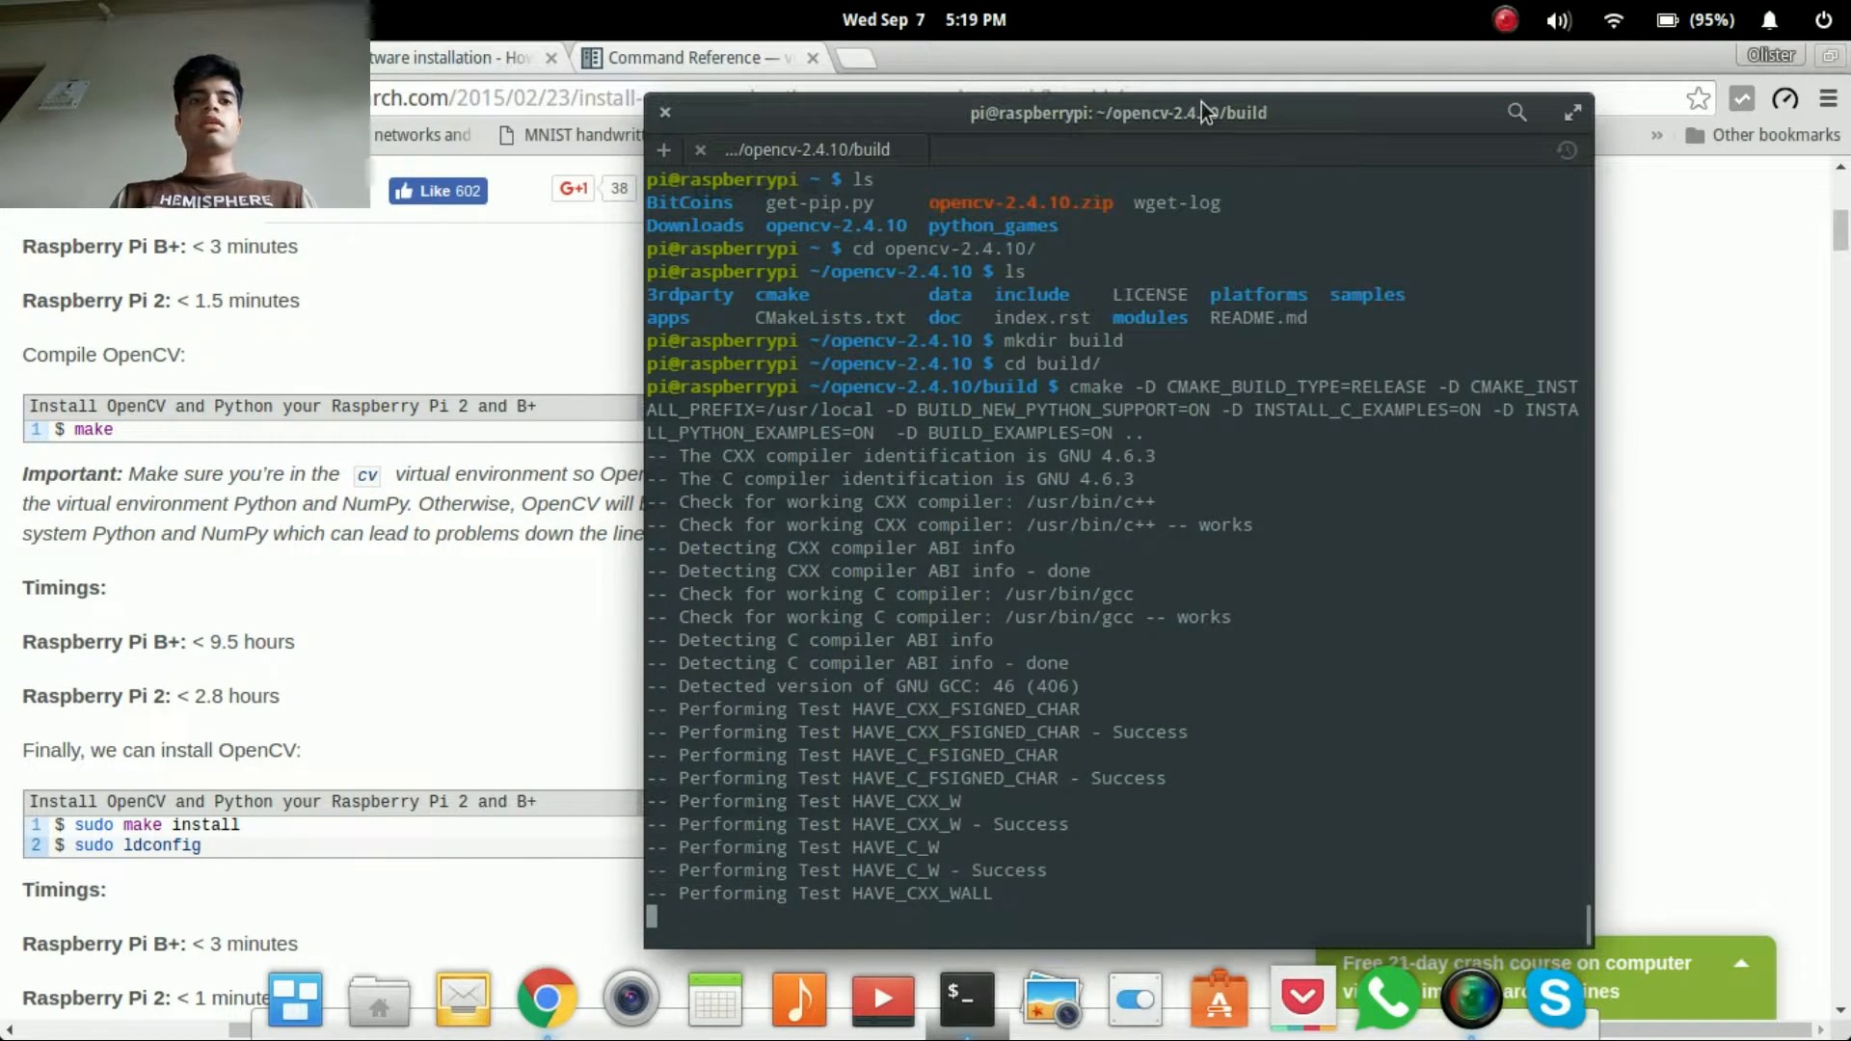
{"action": "mouse_move", "coordinate": [1201, 103]}
{"action": "left_mouse_down"}
{"action": "mouse_move", "coordinate": [886, 76]}
{"action": "mouse_move", "coordinate": [744, 84]}
{"action": "left_mouse_up"}
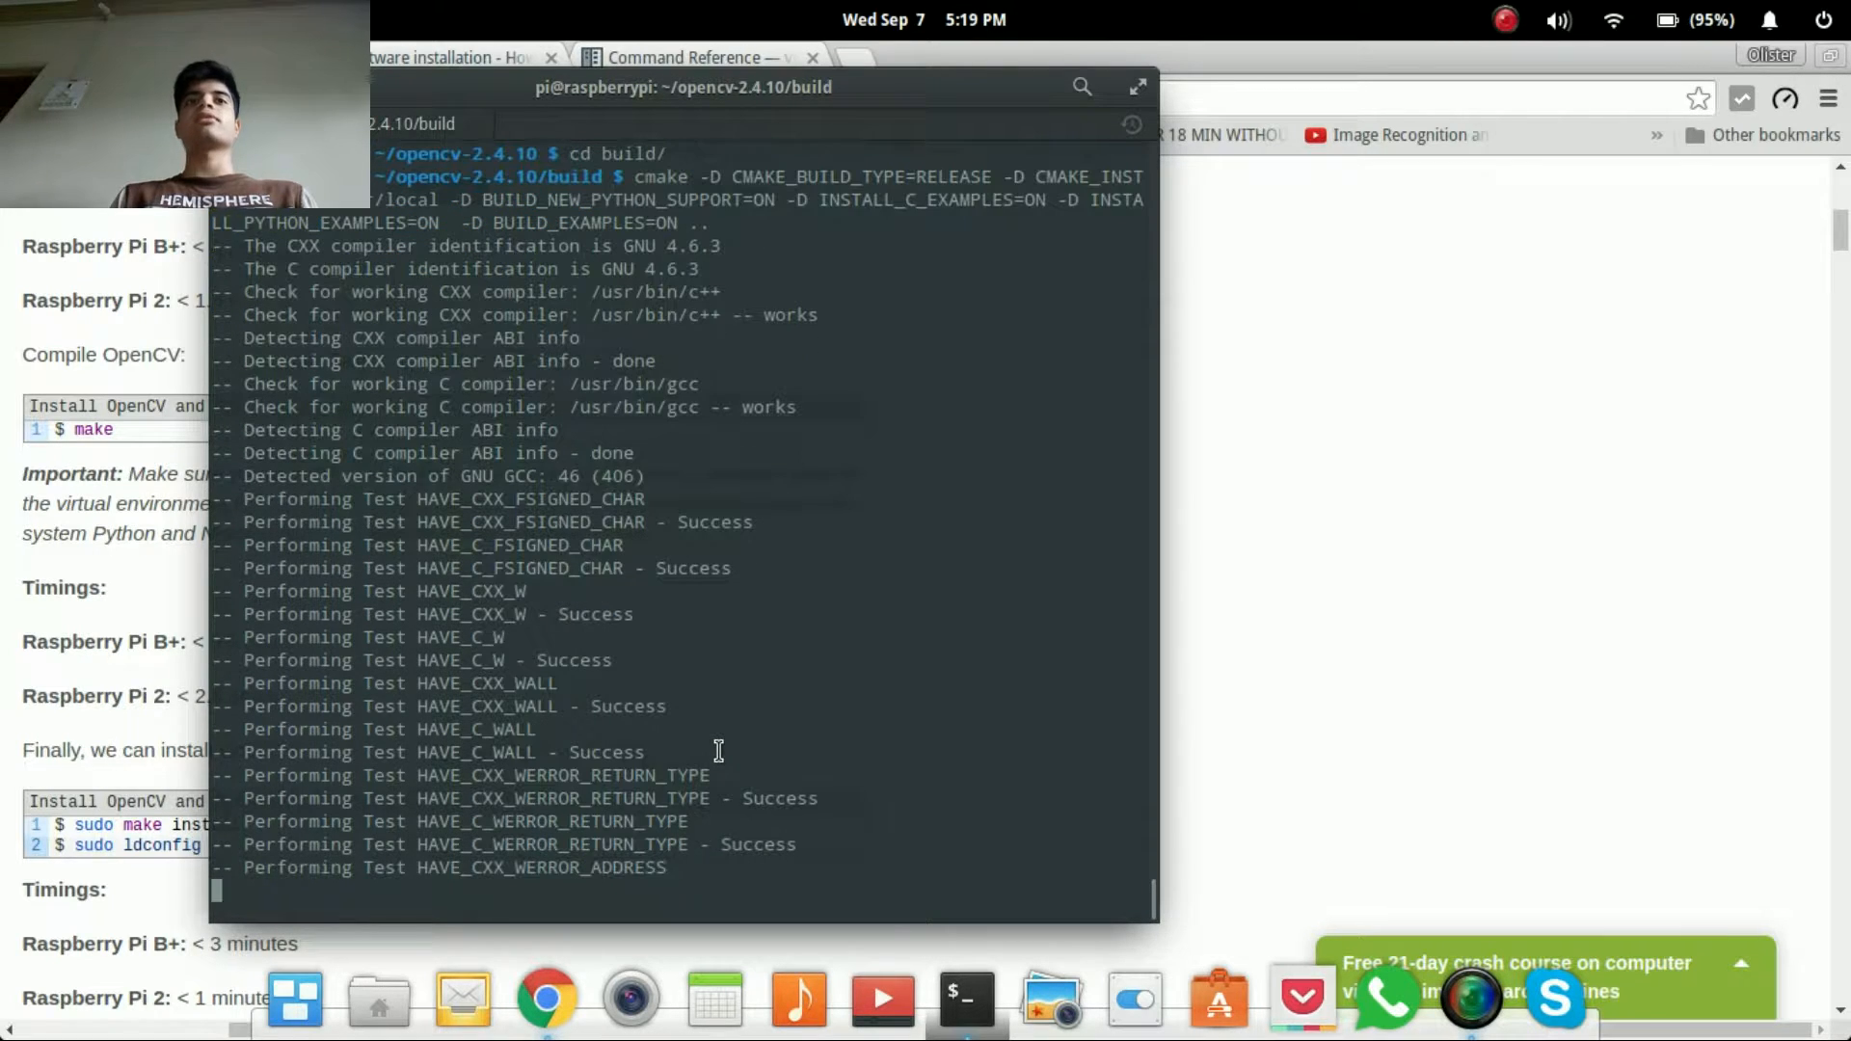
{"action": "left_click_drag", "start_coordinate": [534, 90], "coordinate": [741, 94]}
{"action": "left_click", "coordinate": [1597, 415]}
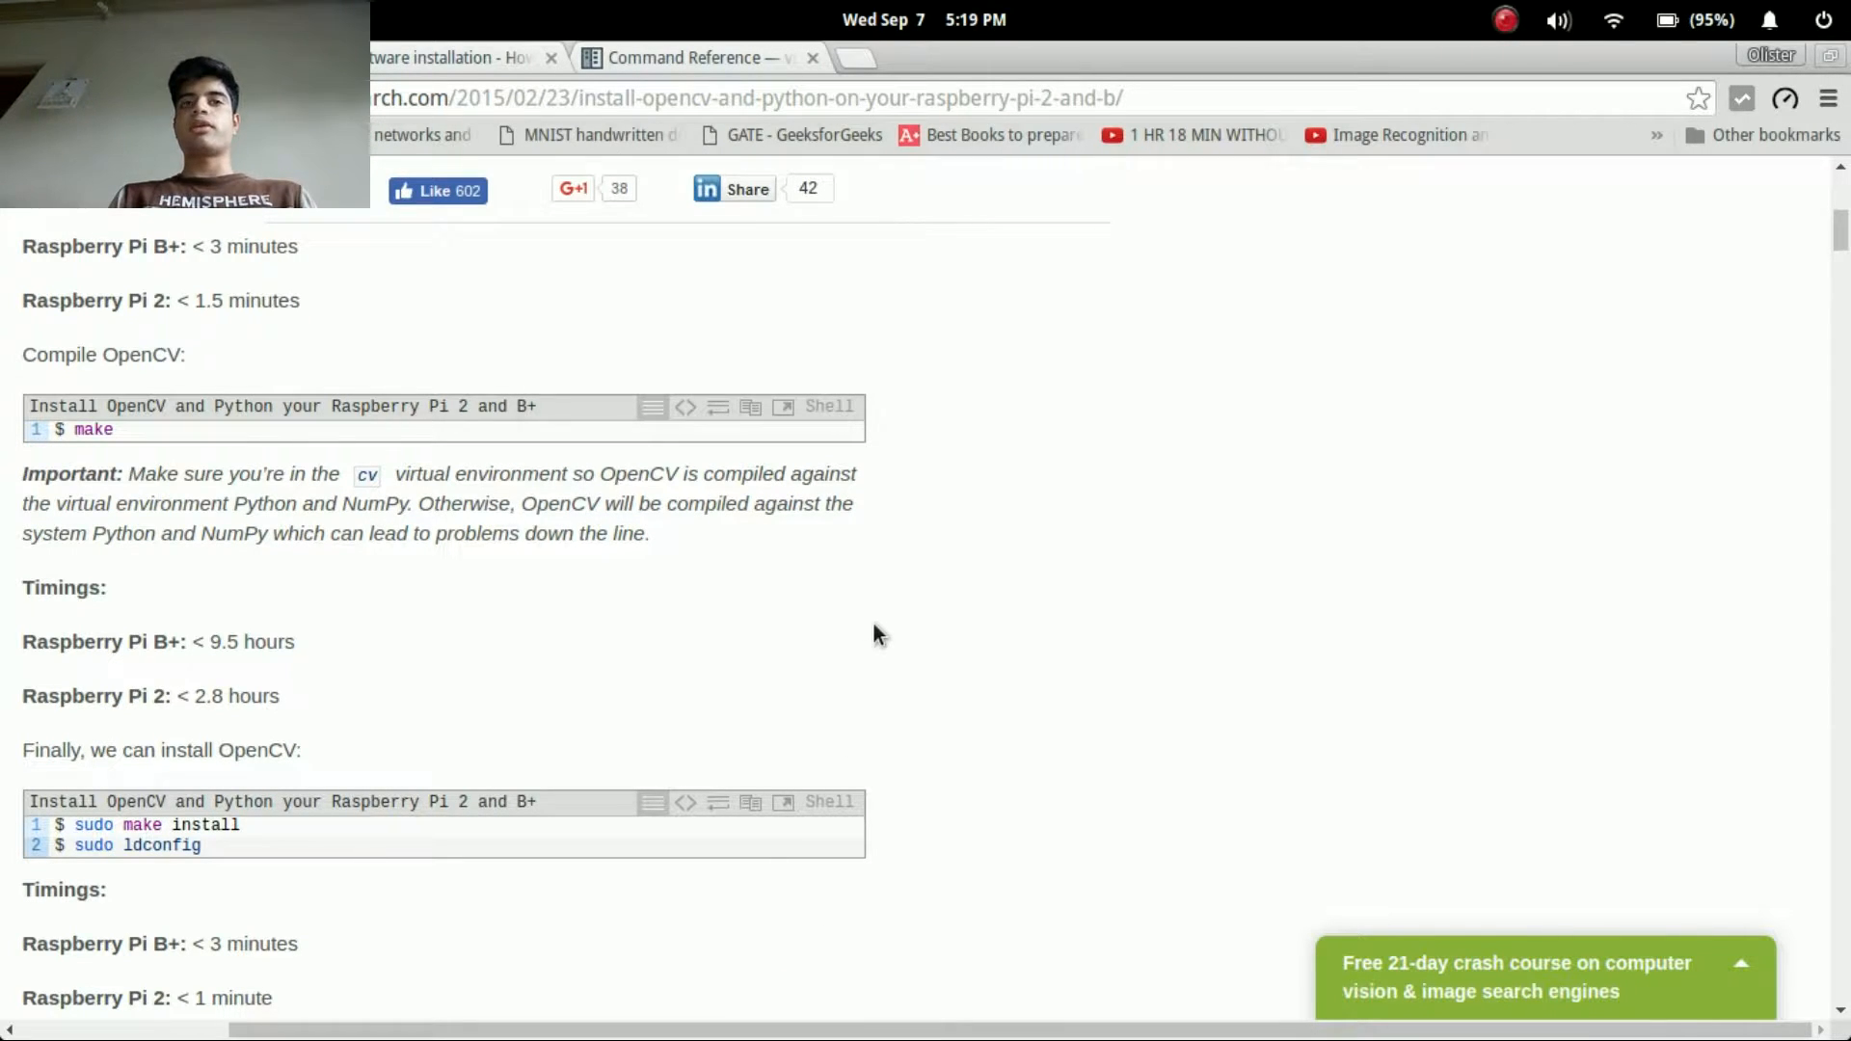
{"action": "scroll", "coordinate": [872, 620], "scroll_direction": "up", "scroll_amount": 3}
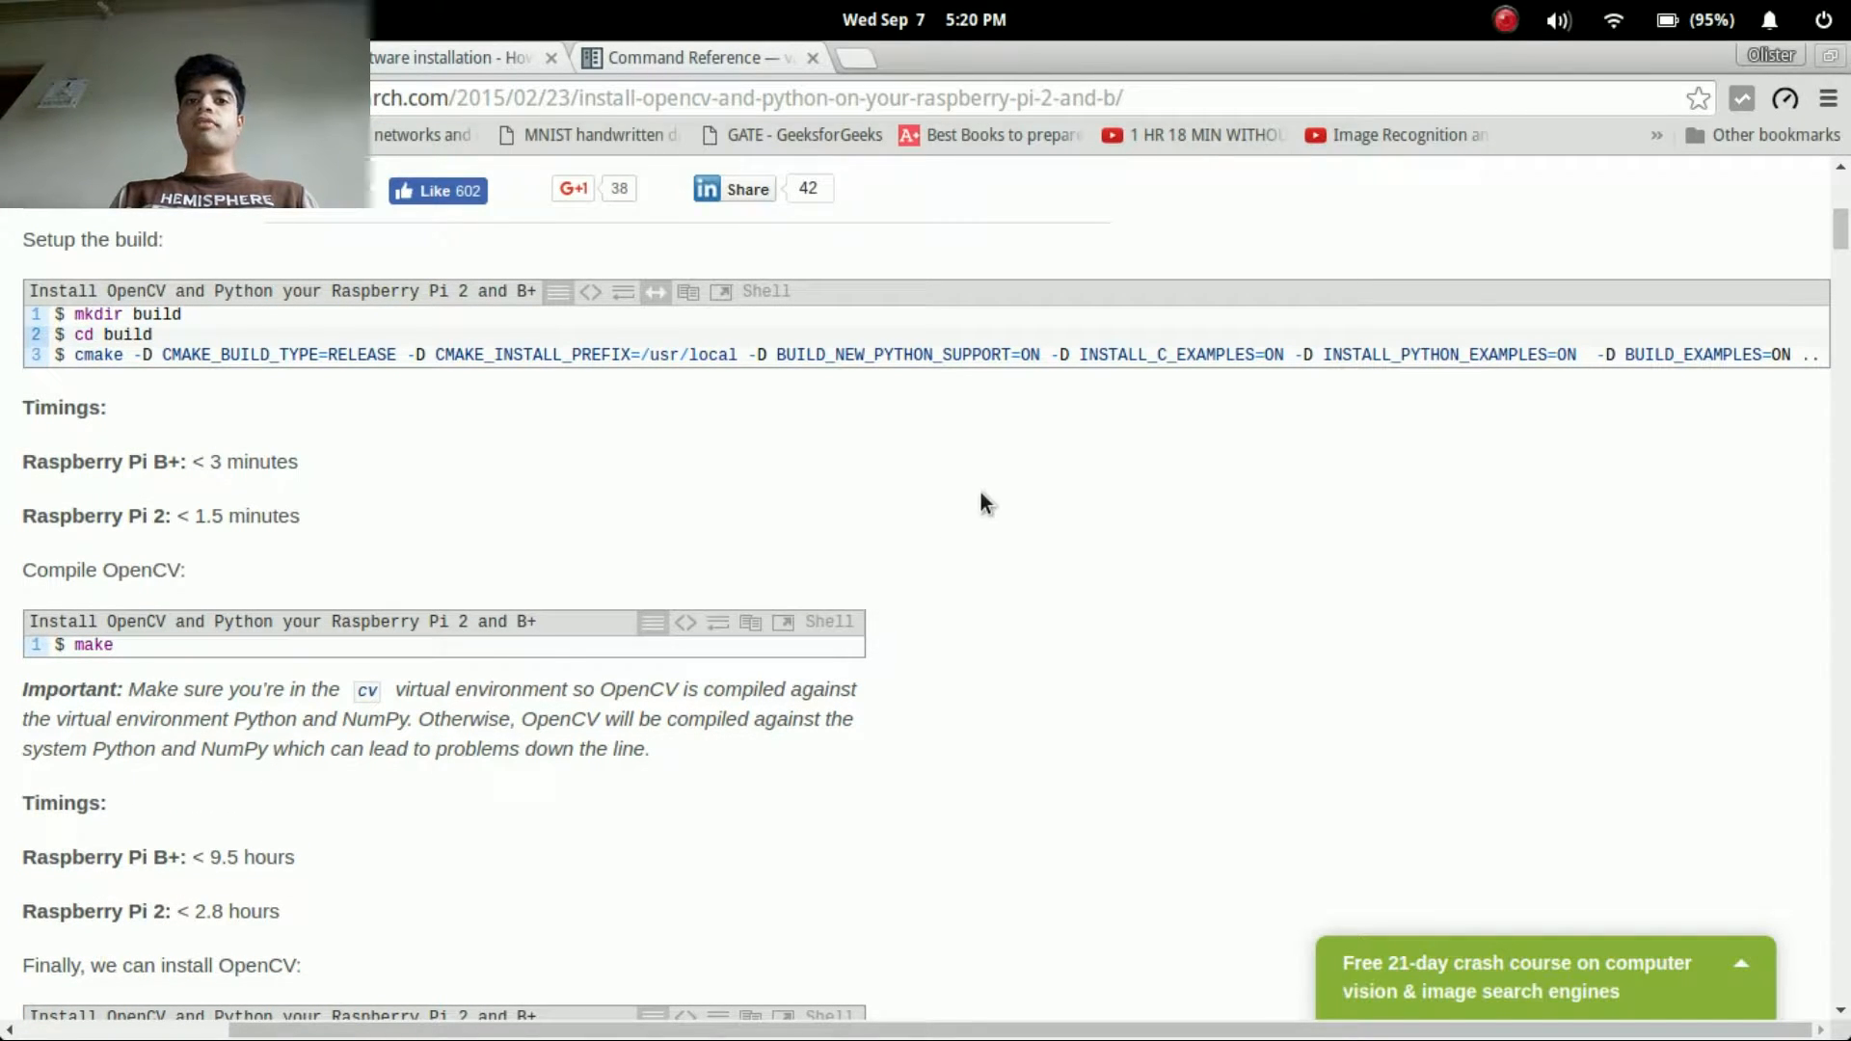
Return to the terminal where cmake configuring and generating have finished.
{"action": "key", "text": "alt+Tab"}
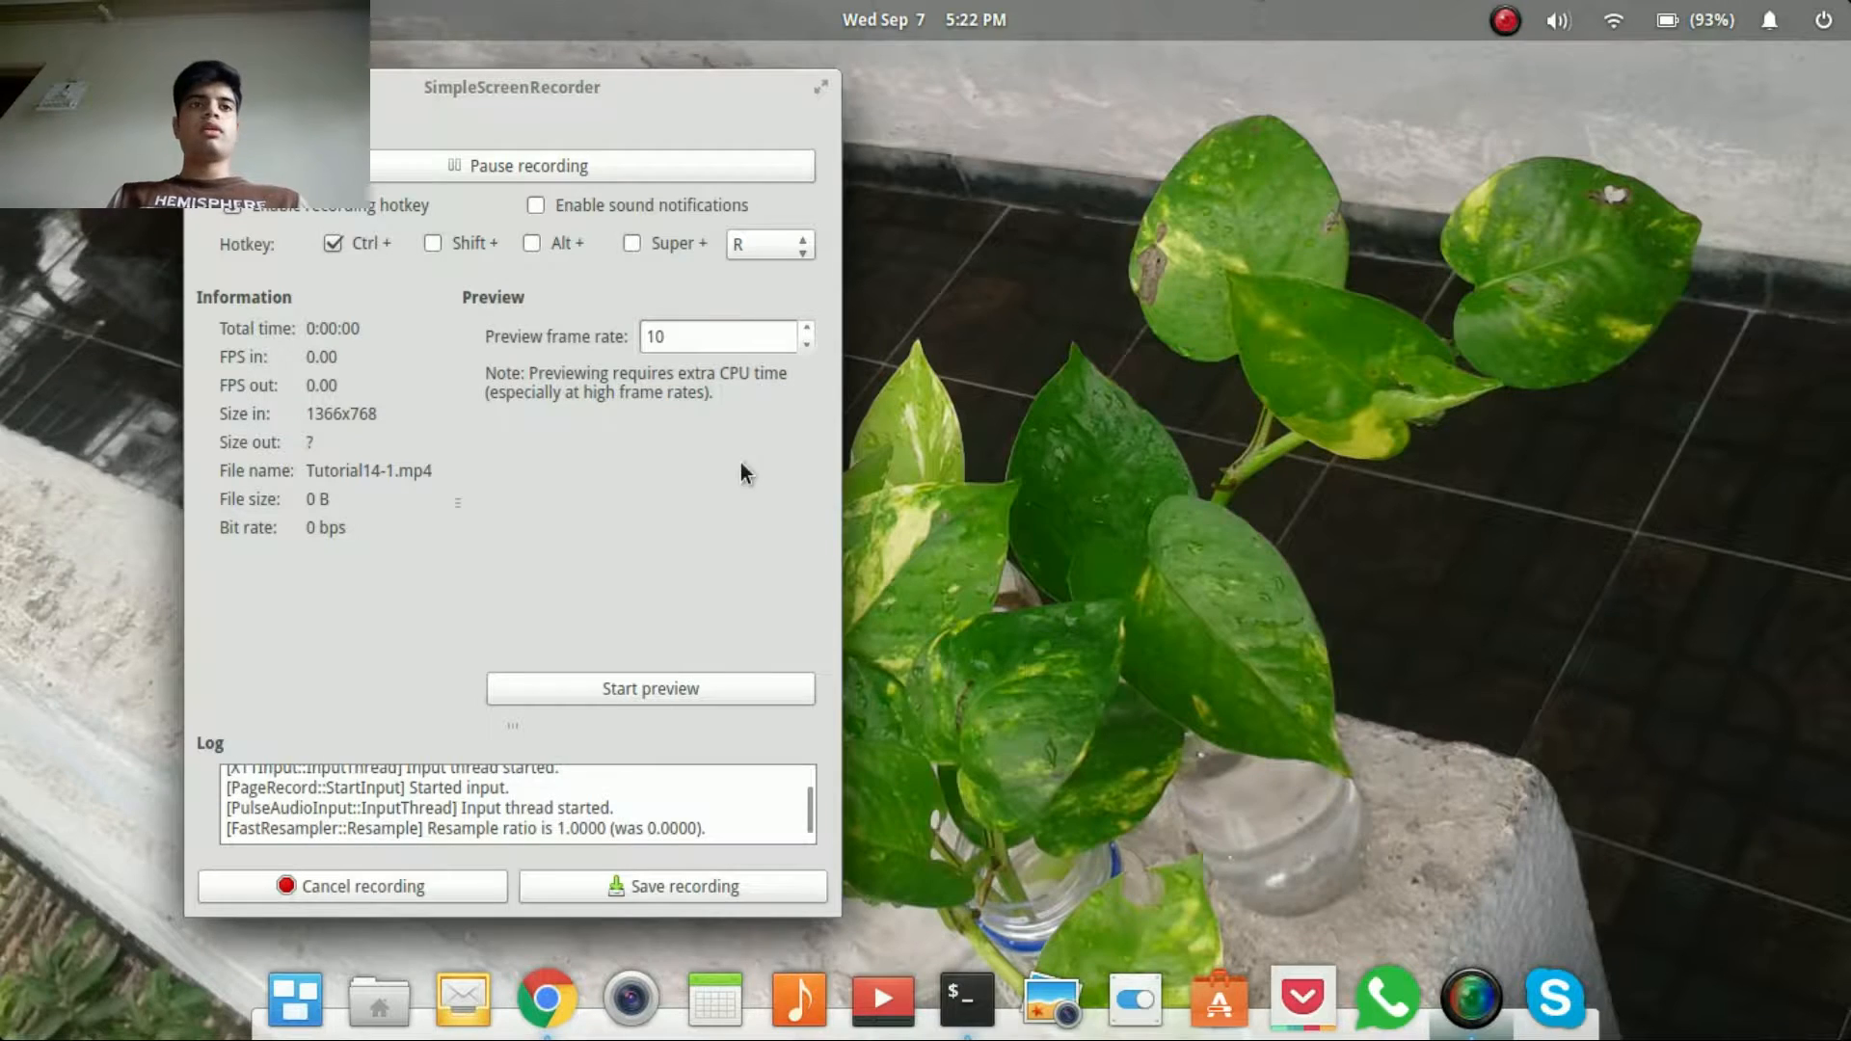
{"action": "key", "text": "super+Right"}
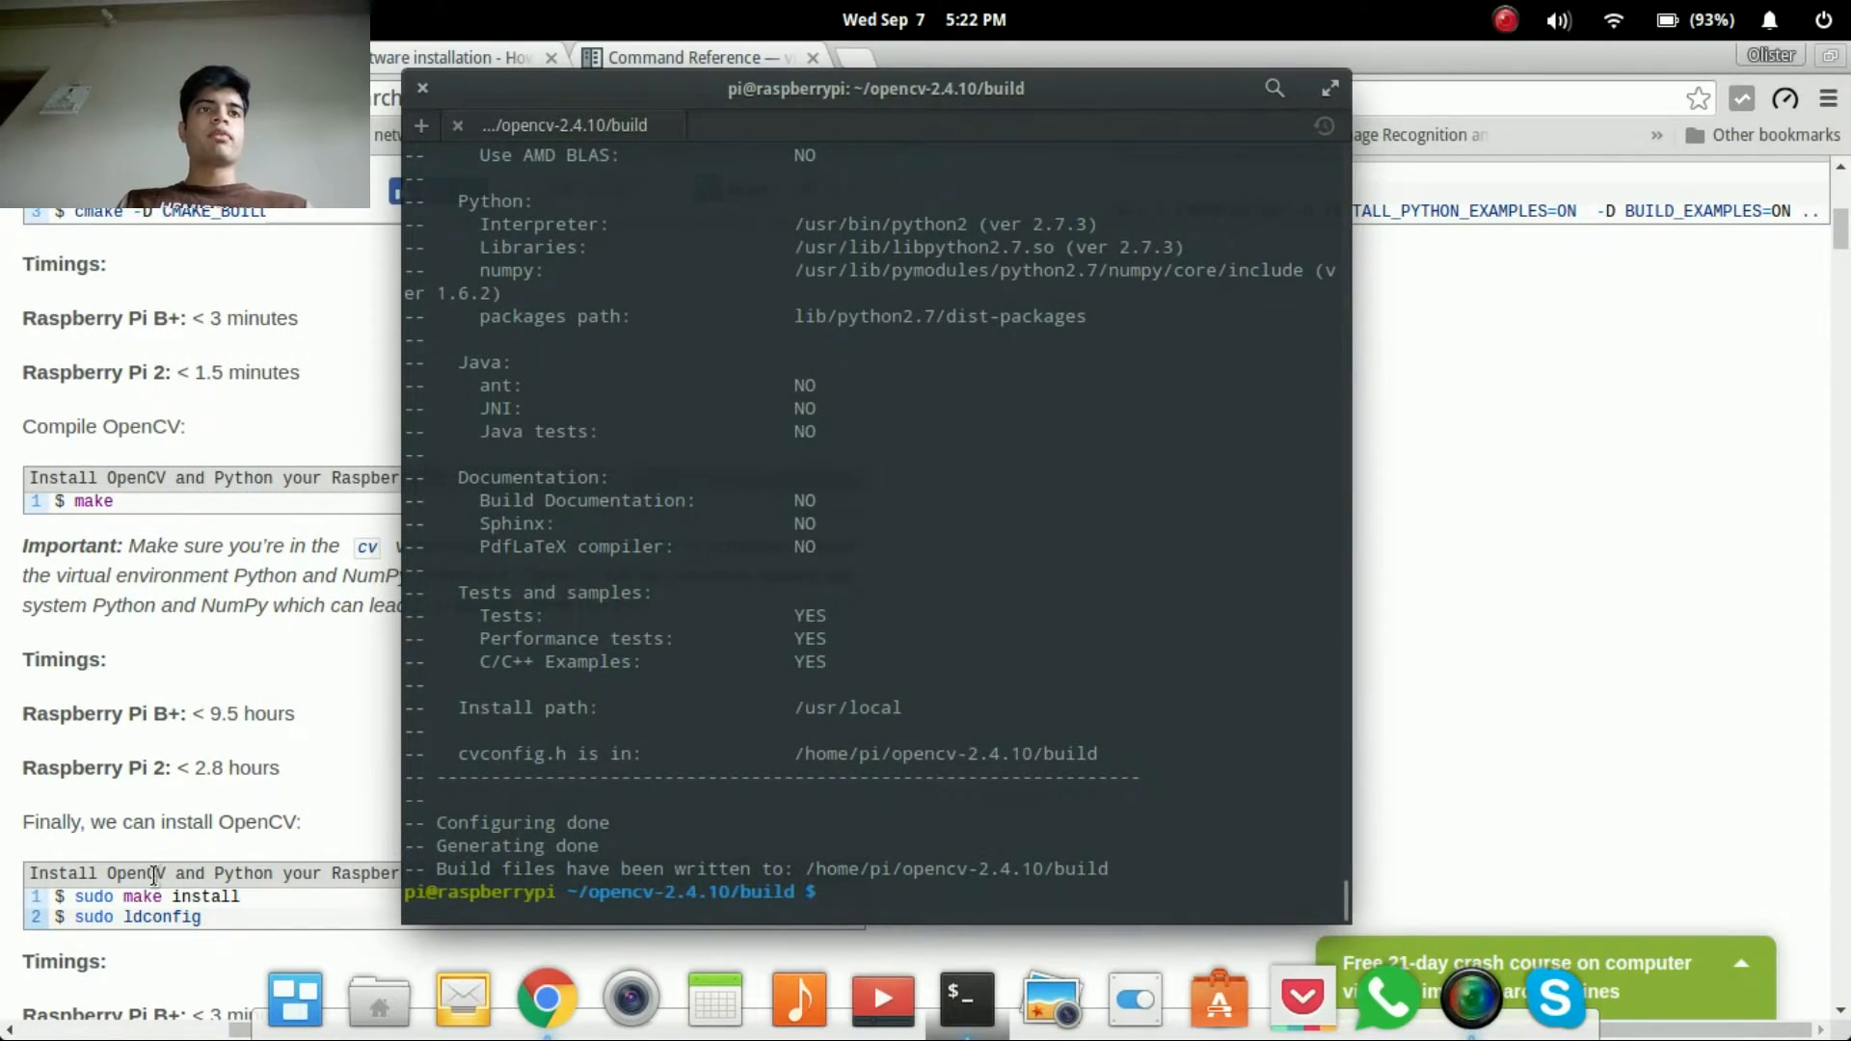
Copy 'make' from the guide's compile step and paste it at the build prompt.
{"action": "left_click", "coordinate": [159, 500]}
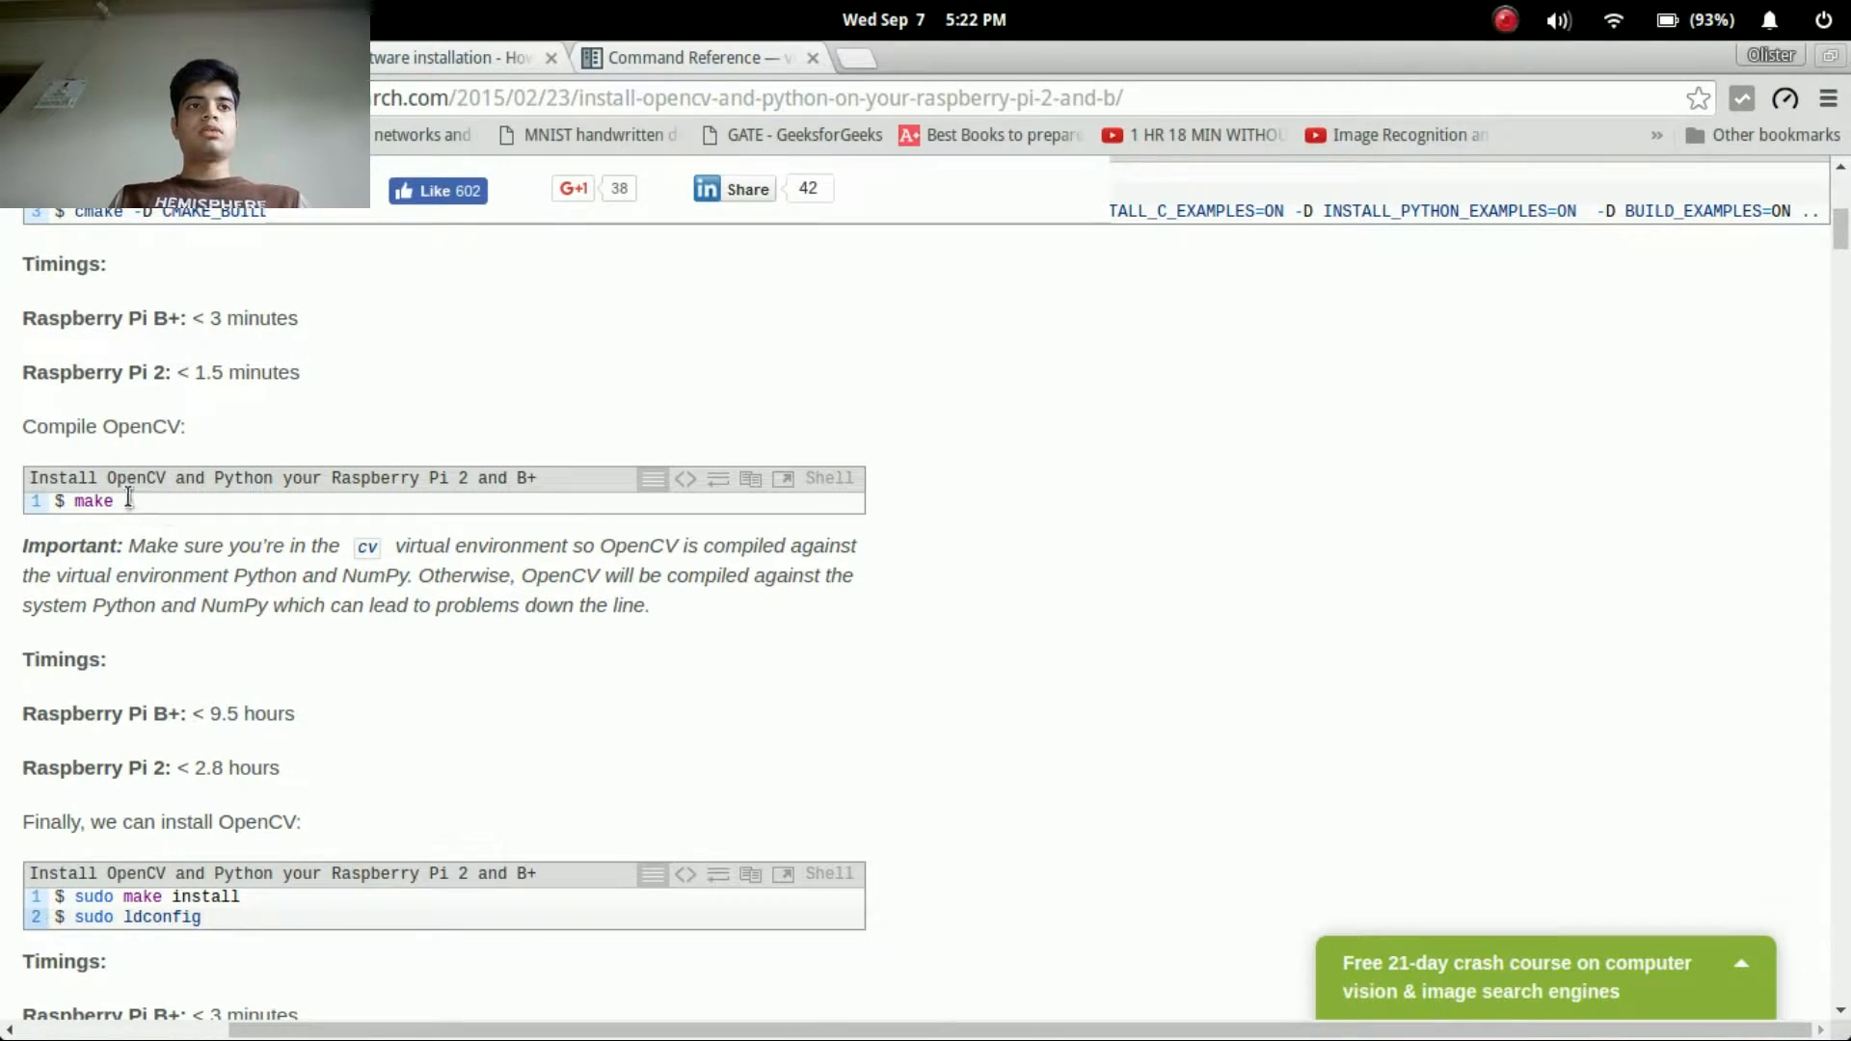
{"action": "left_click_drag", "start_coordinate": [127, 499], "coordinate": [70, 501]}
{"action": "right_click", "coordinate": [70, 501]}
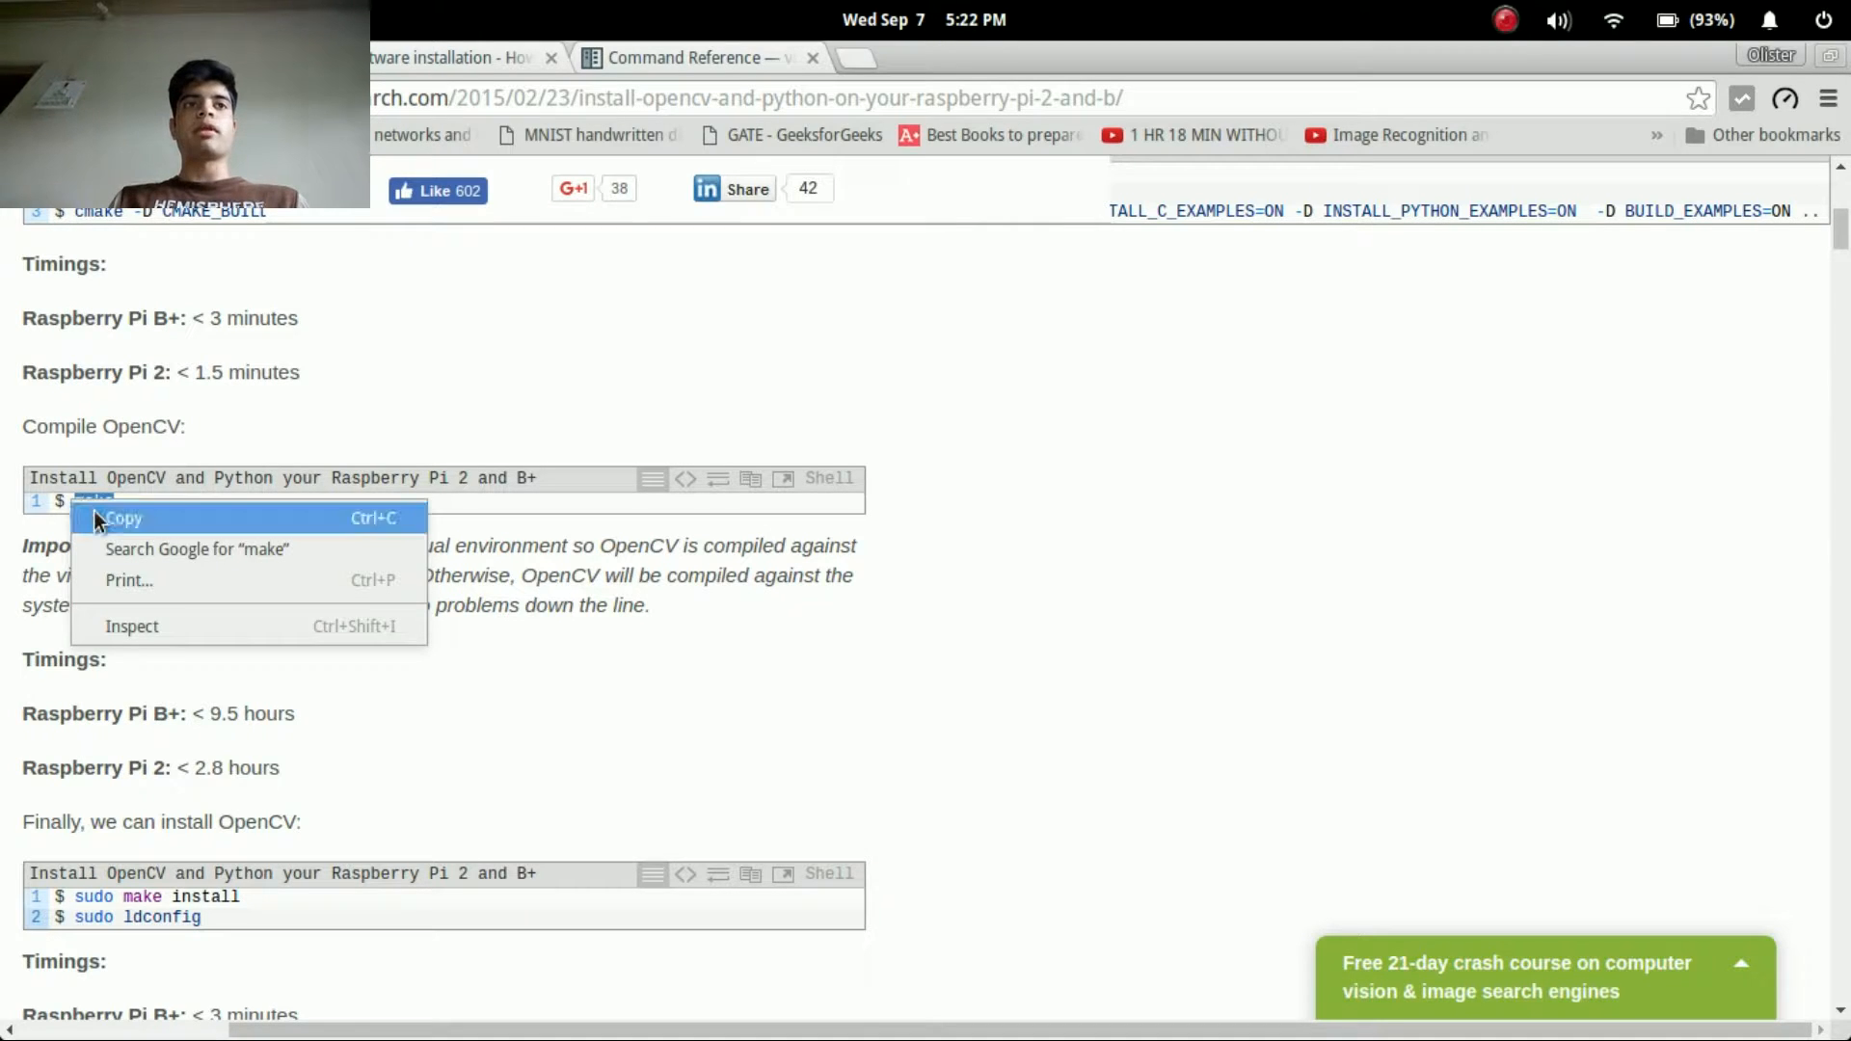
{"action": "left_click", "coordinate": [116, 519]}
{"action": "key", "text": "alt+Tab"}
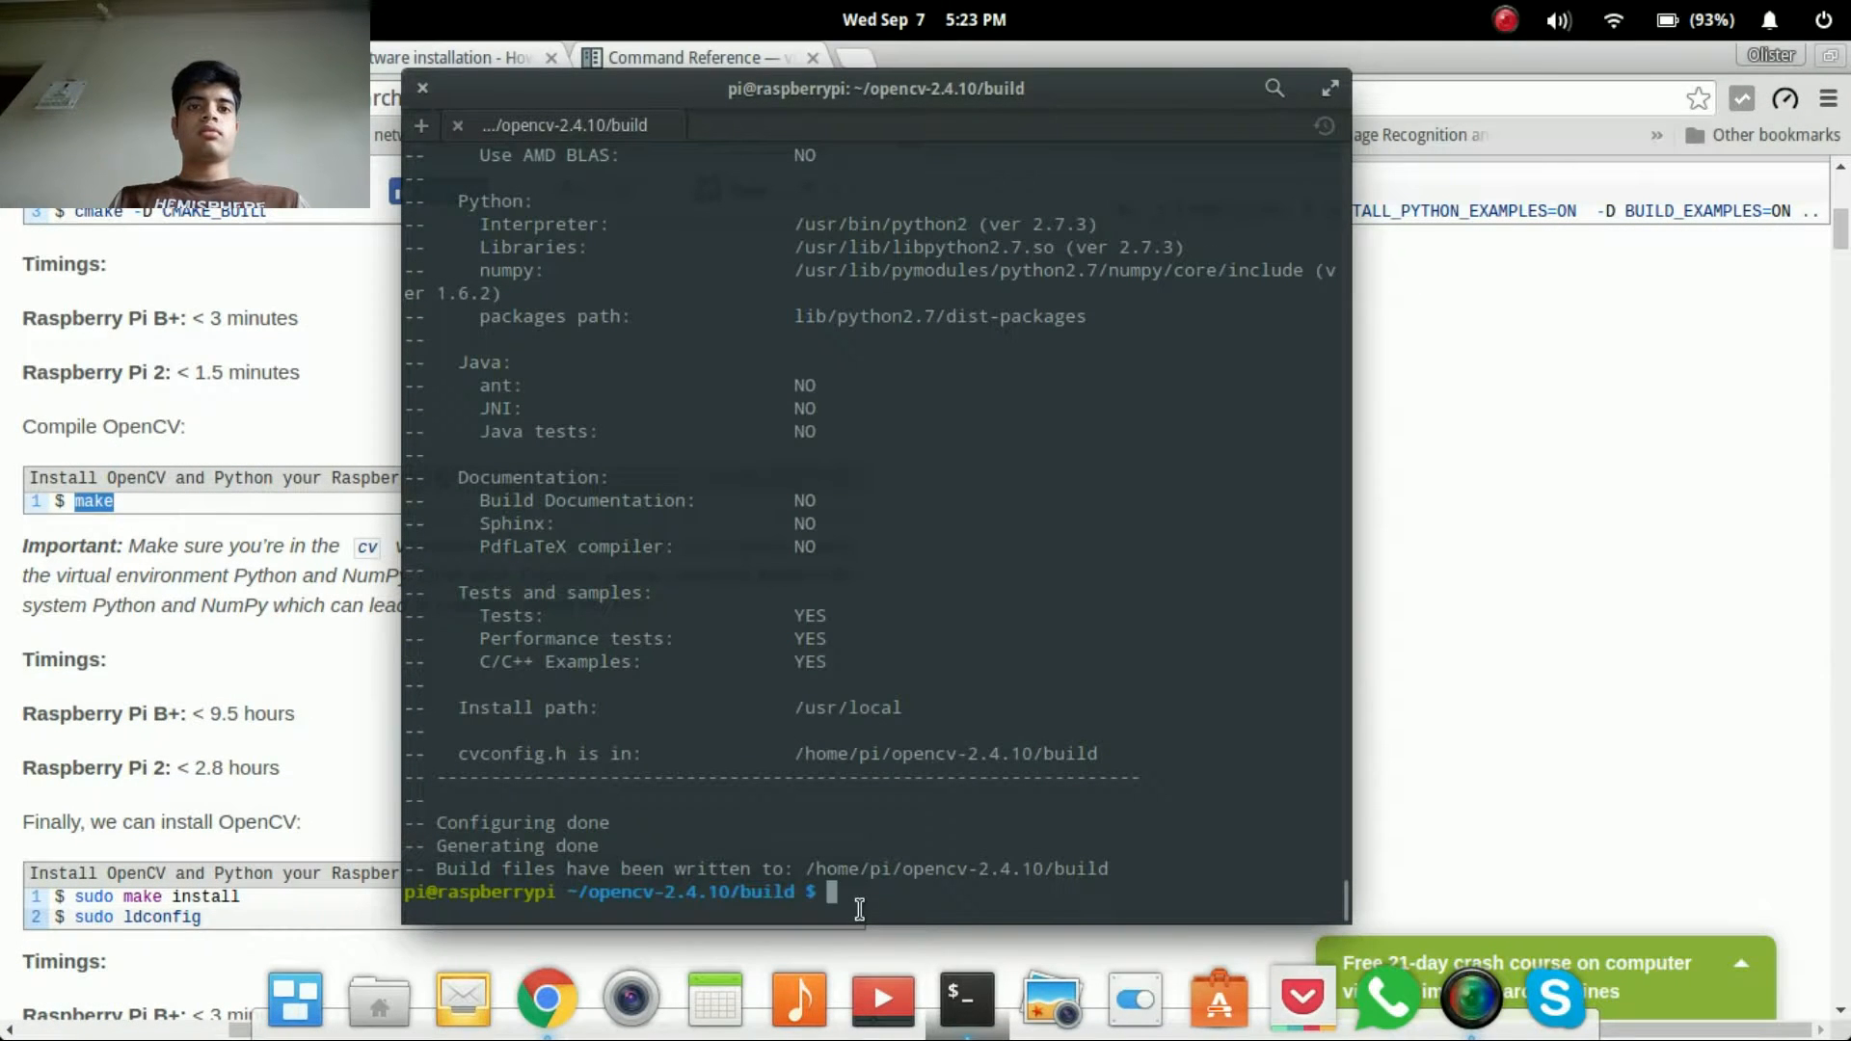
{"action": "right_click", "coordinate": [859, 906]}
{"action": "left_click", "coordinate": [885, 829]}
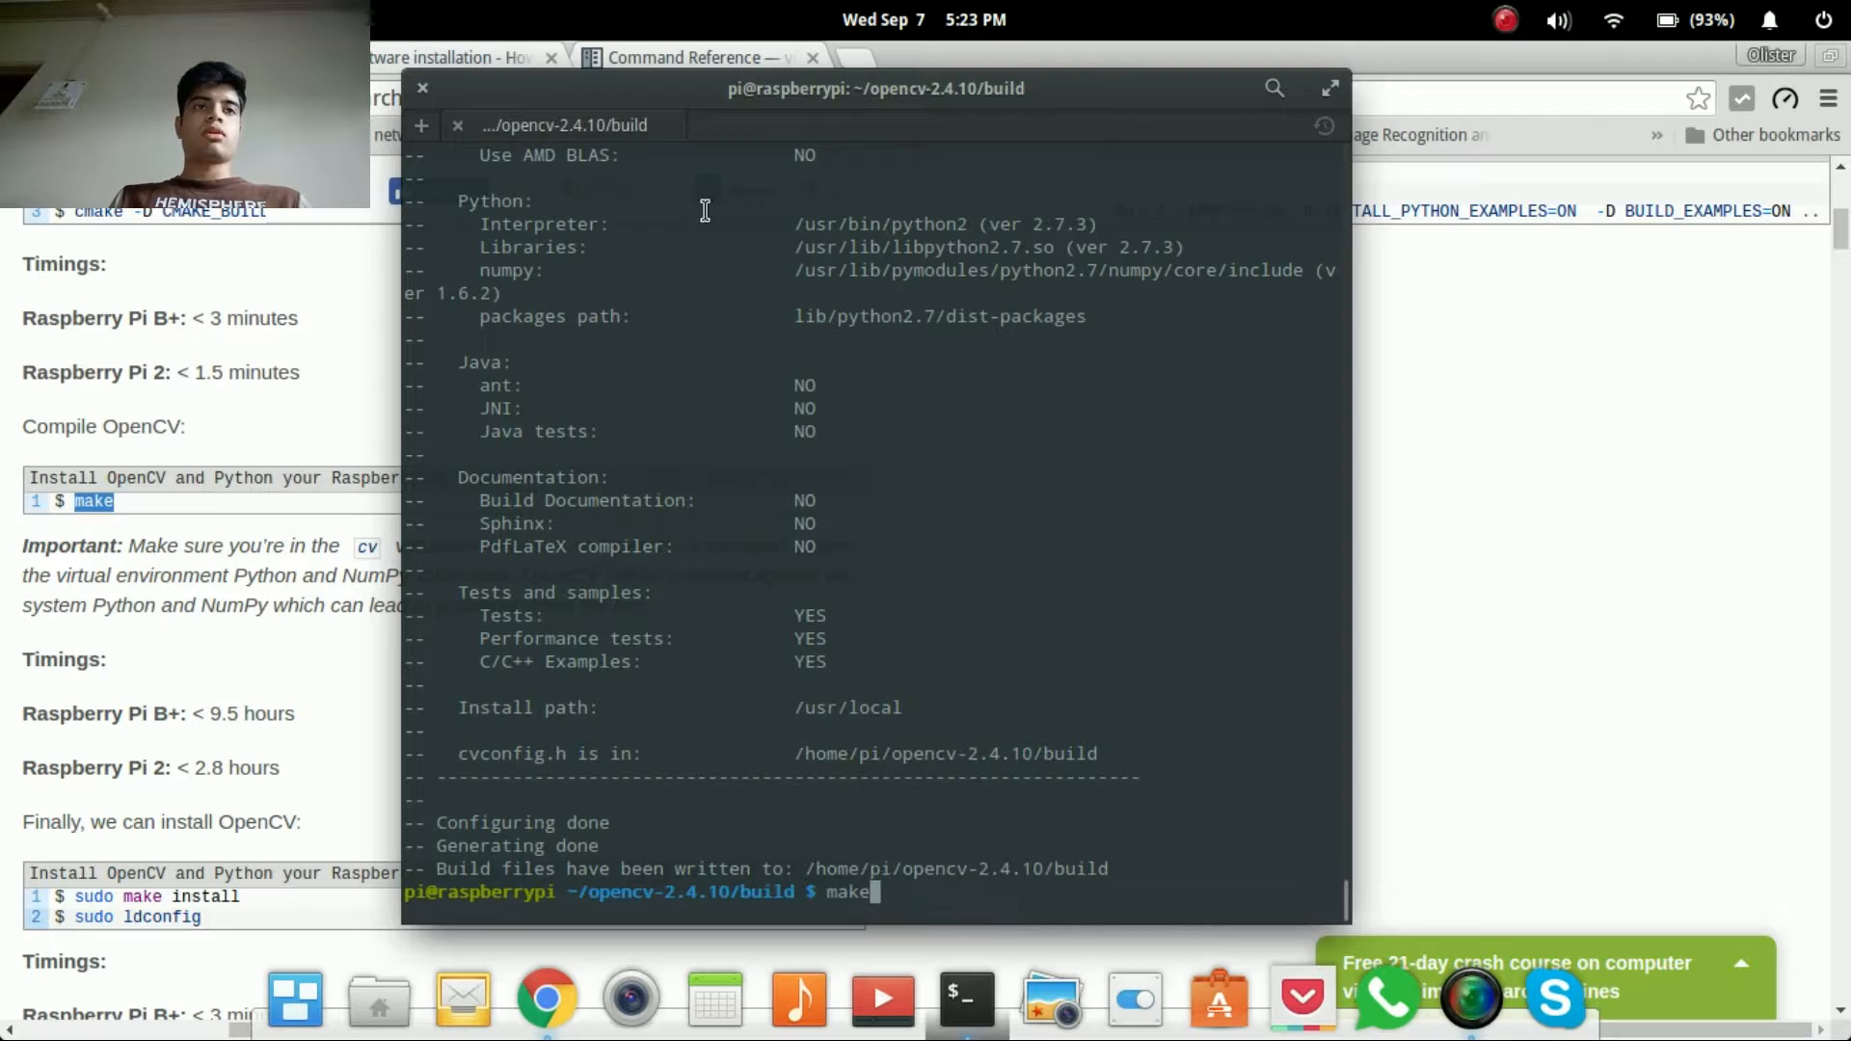
Highlight the guide's compile timings including the 9.5 hours estimate, then return to the terminal.
{"action": "left_click_drag", "start_coordinate": [647, 99], "coordinate": [1075, 260]}
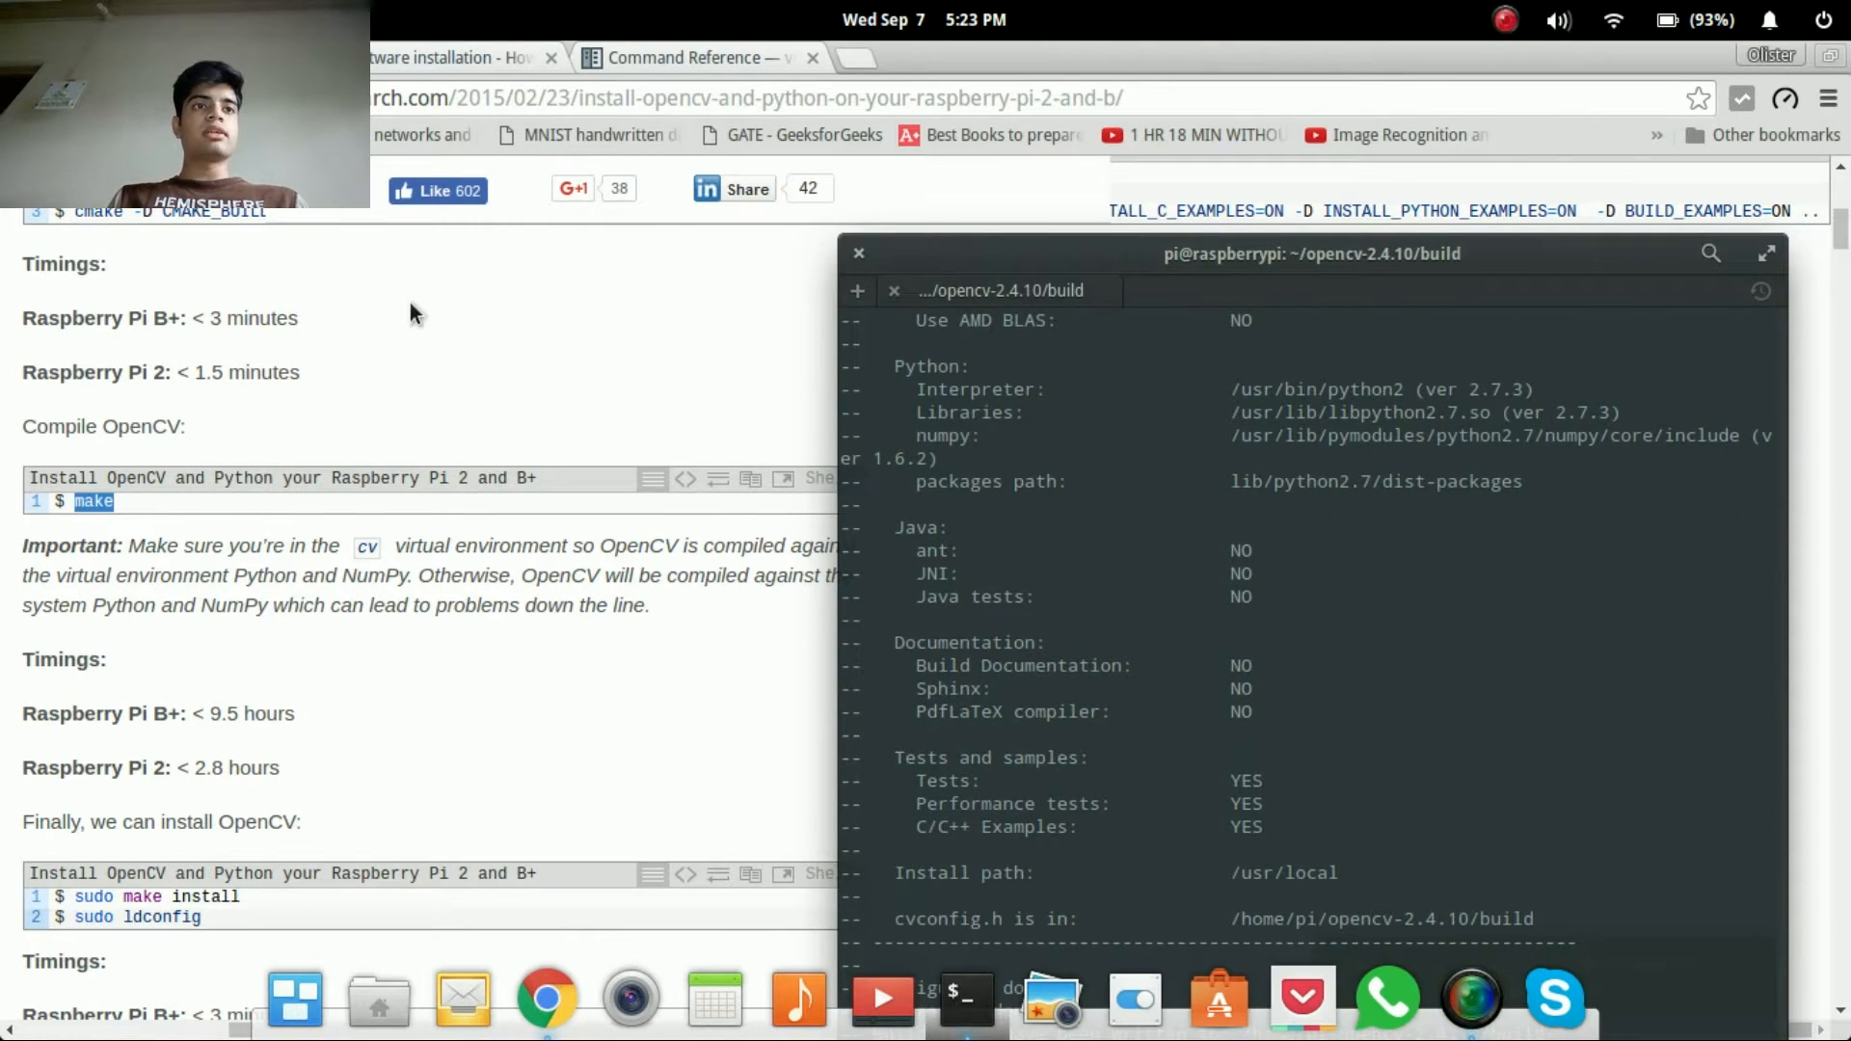
{"action": "left_click", "coordinate": [410, 303]}
{"action": "left_click_drag", "start_coordinate": [17, 260], "coordinate": [119, 901]}
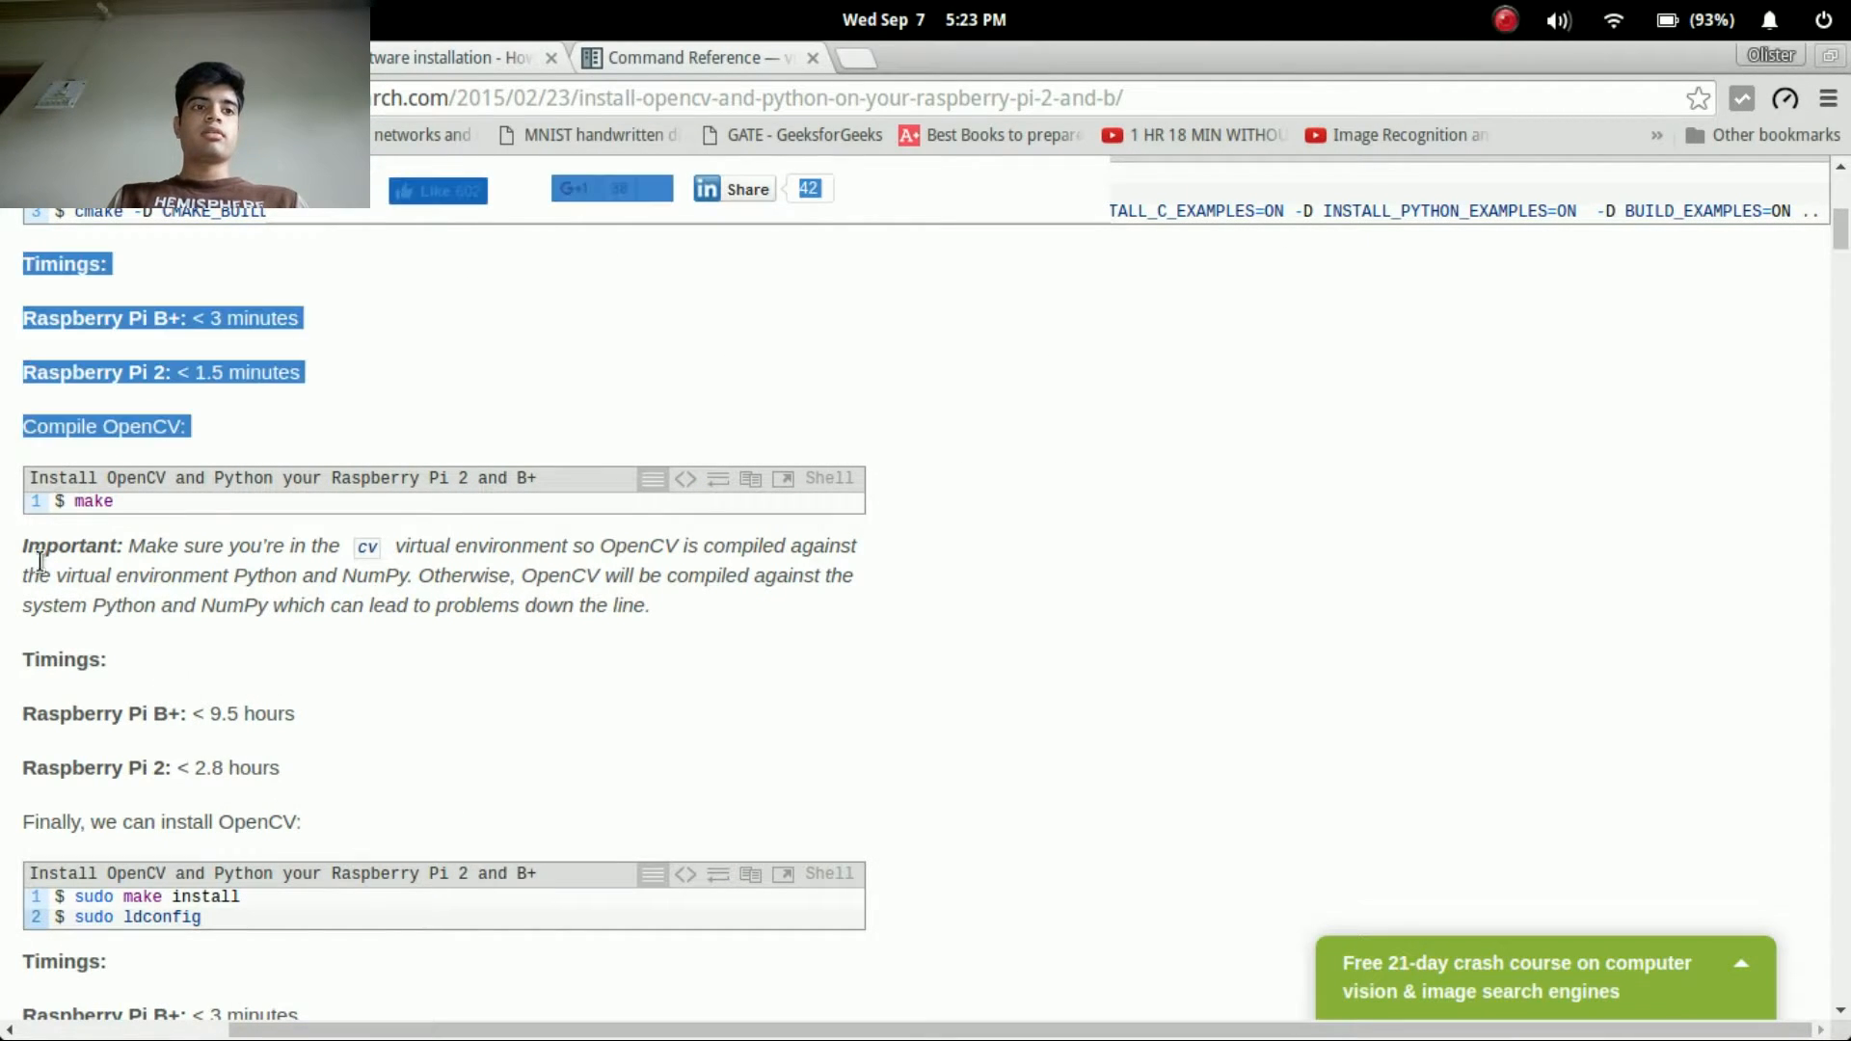
{"action": "left_click", "coordinate": [305, 967]}
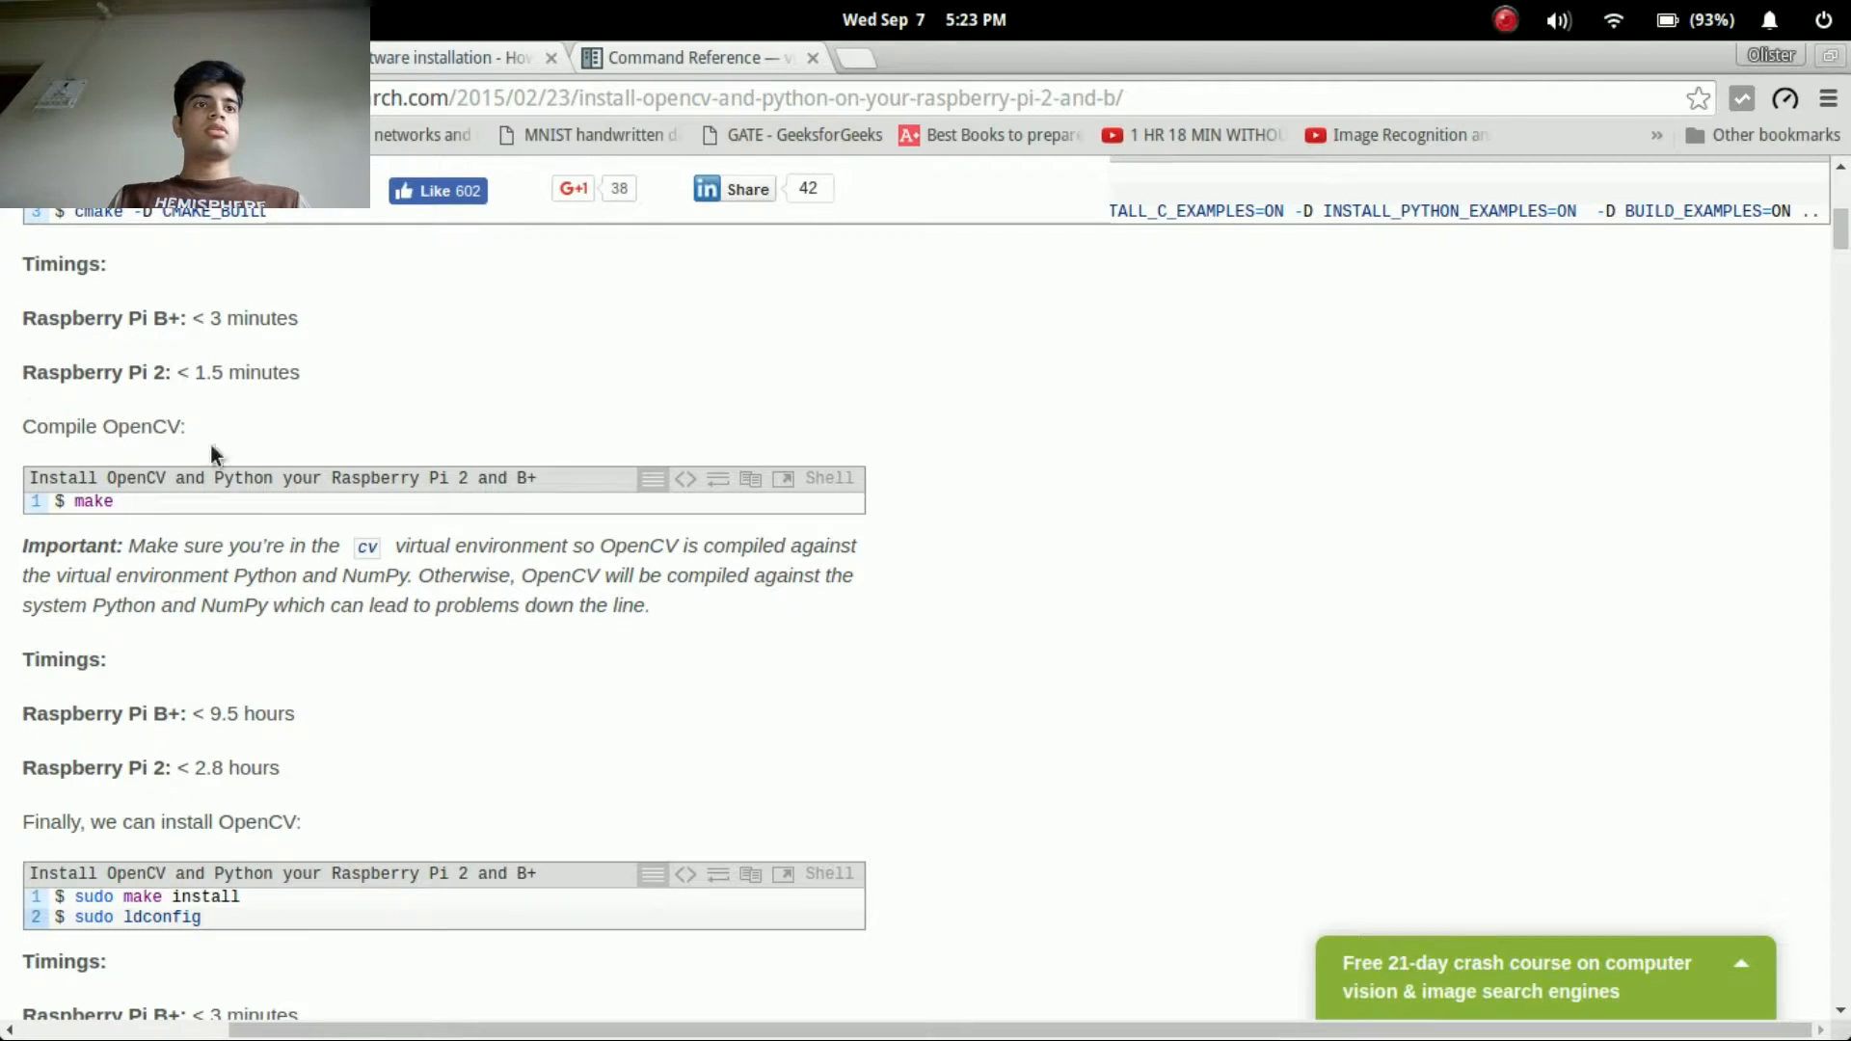
{"action": "scroll", "coordinate": [211, 443], "scroll_direction": "up", "scroll_amount": 3}
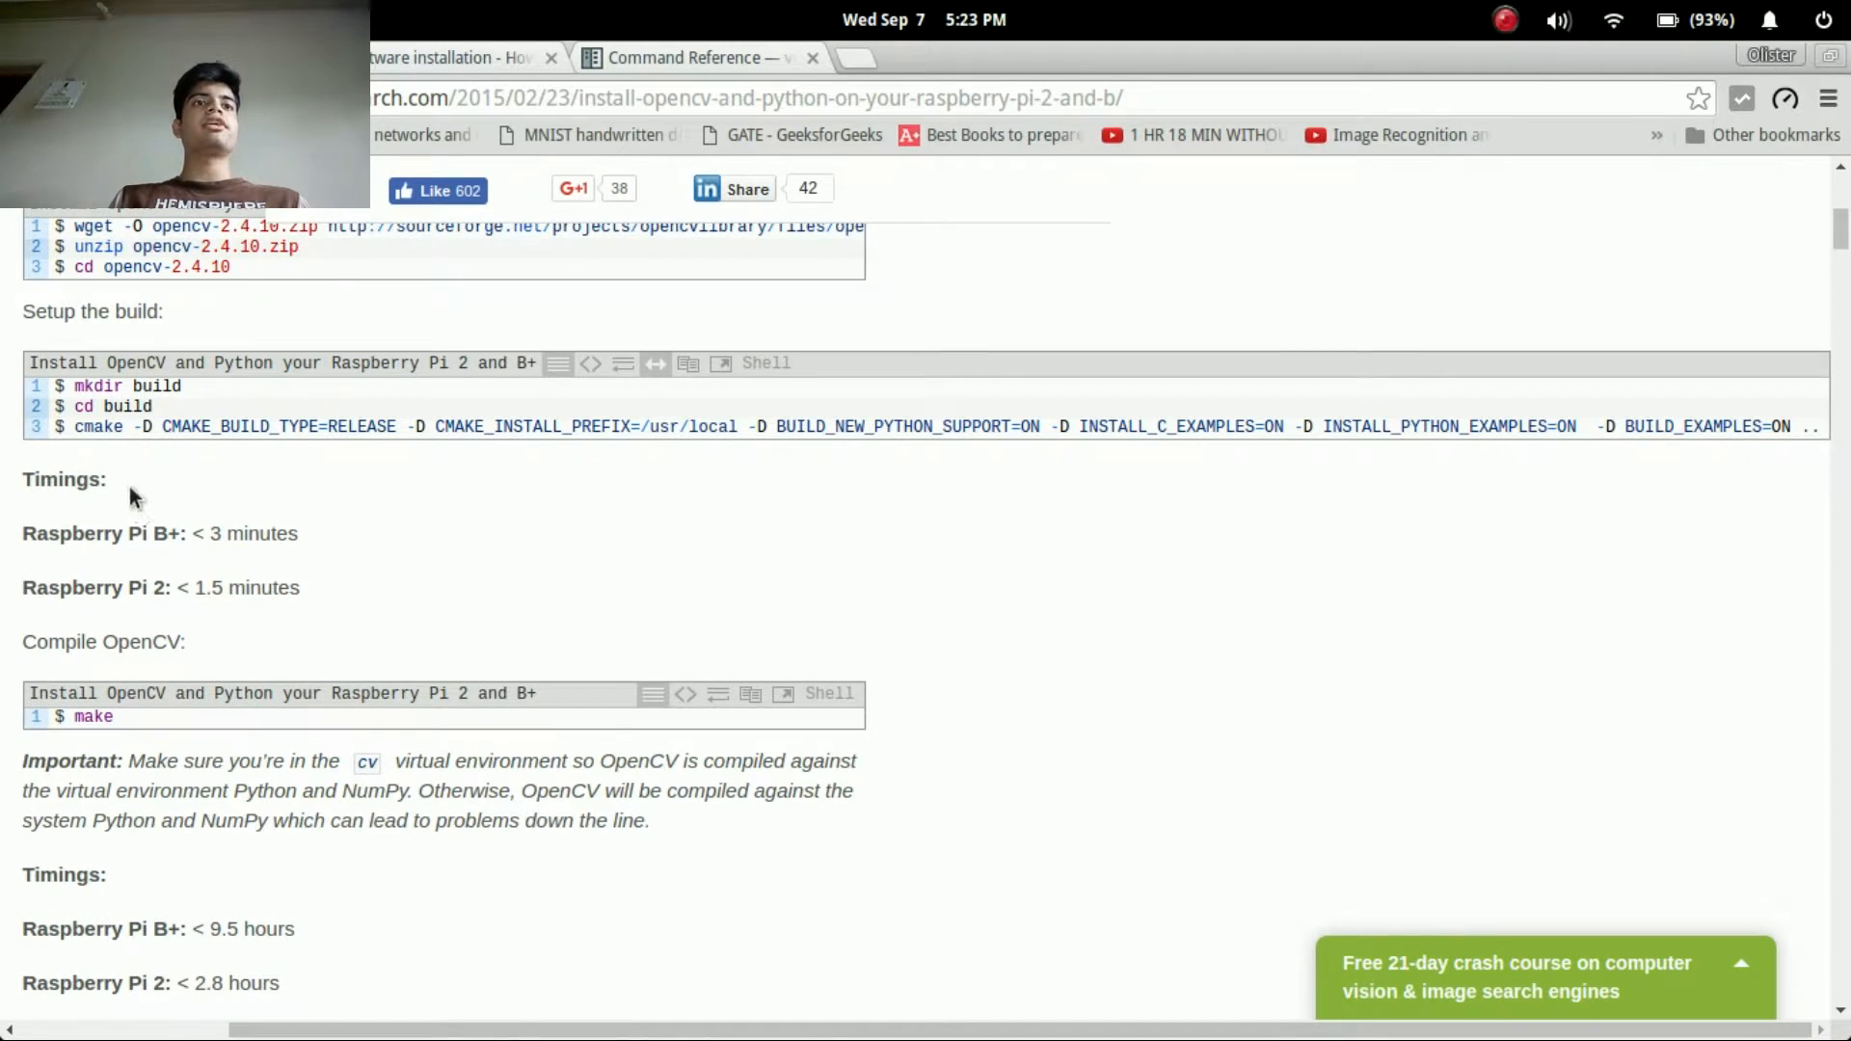
{"action": "scroll", "coordinate": [128, 486], "scroll_direction": "down", "scroll_amount": 2}
{"action": "left_click_drag", "start_coordinate": [12, 349], "coordinate": [326, 796]}
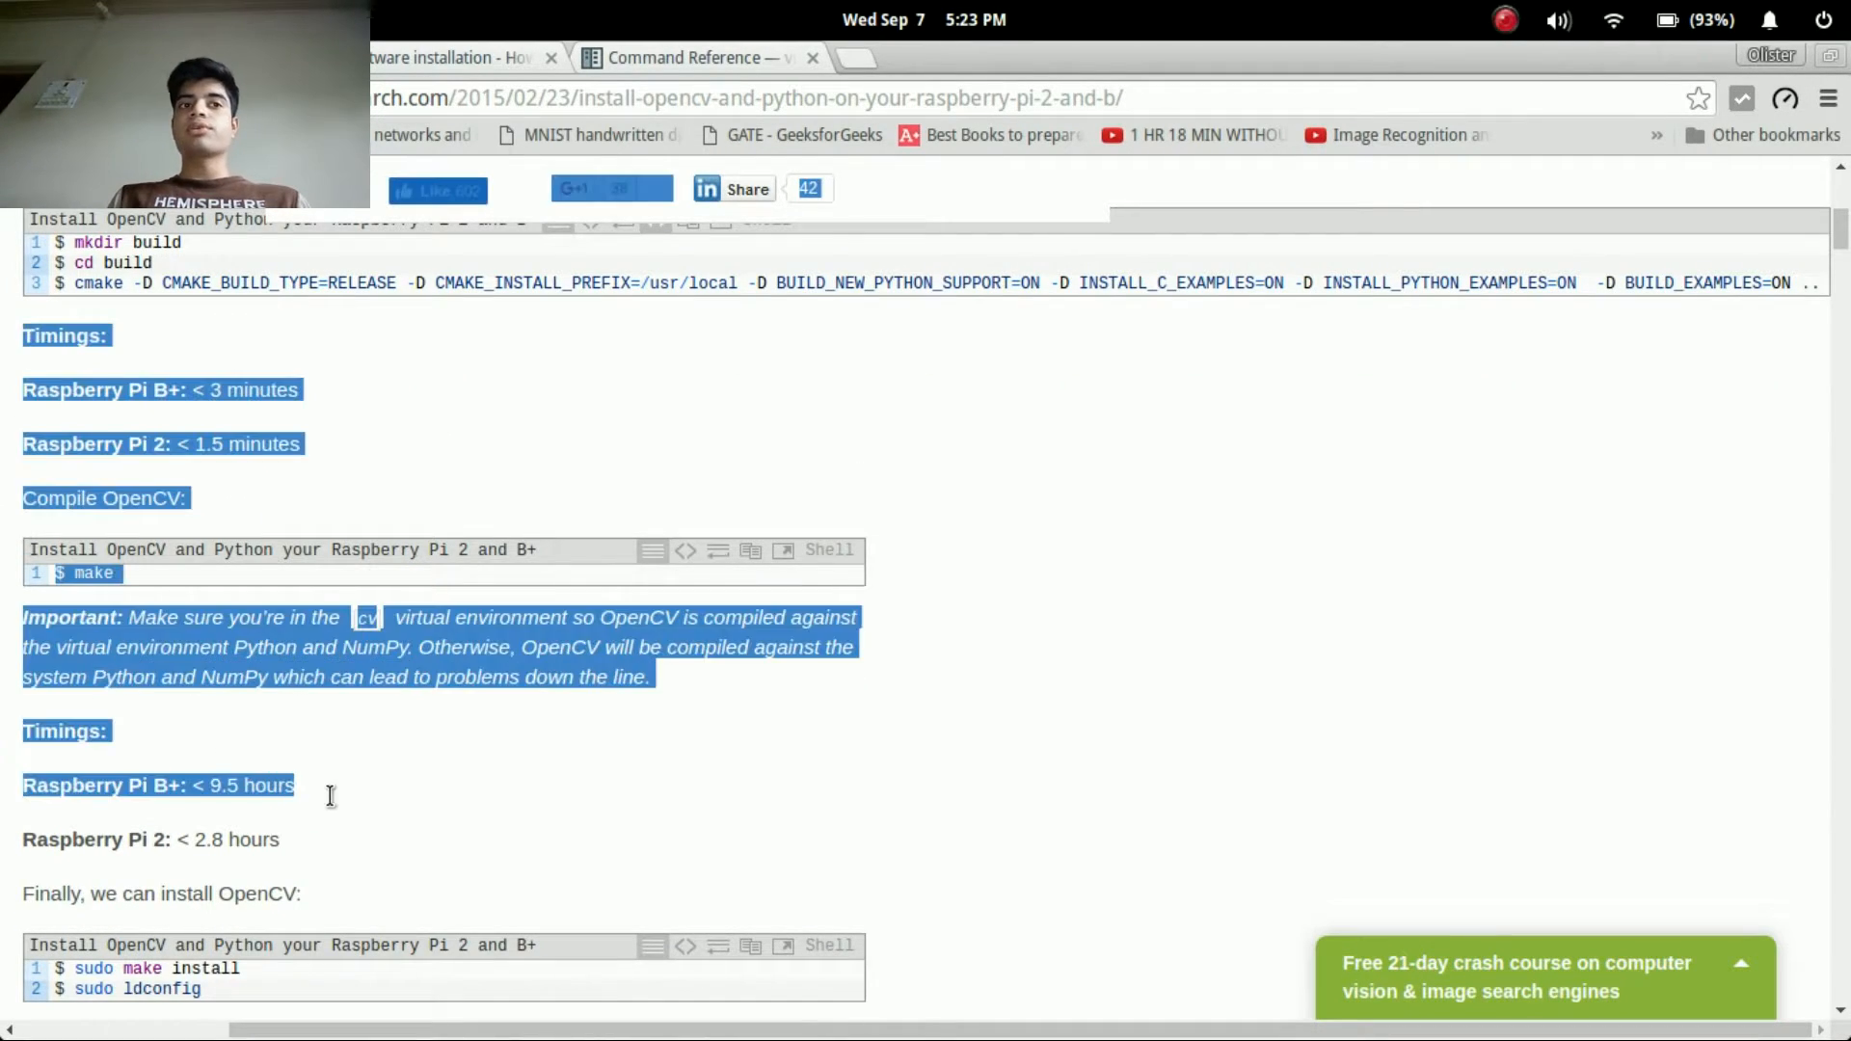
{"action": "left_click", "coordinate": [402, 849]}
{"action": "left_click_drag", "start_coordinate": [207, 785], "coordinate": [240, 791]}
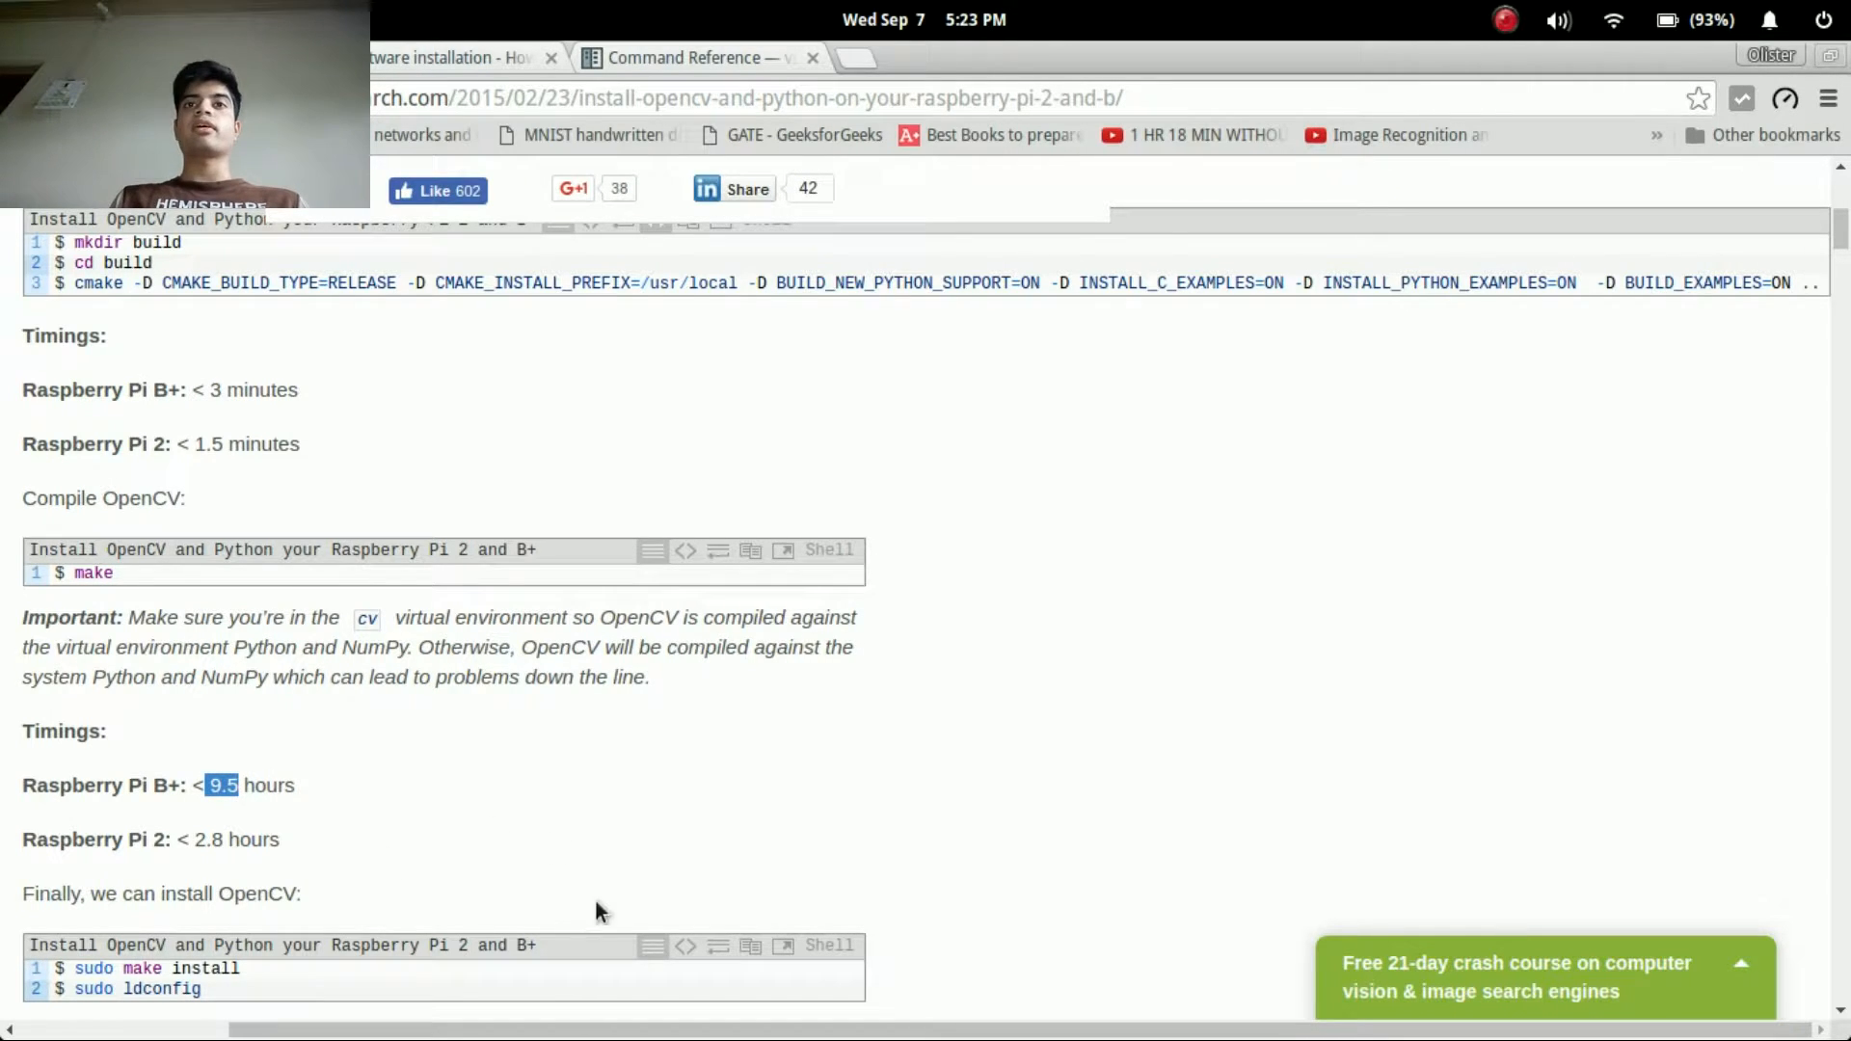
{"action": "scroll", "coordinate": [684, 734], "scroll_direction": "down", "scroll_amount": 2}
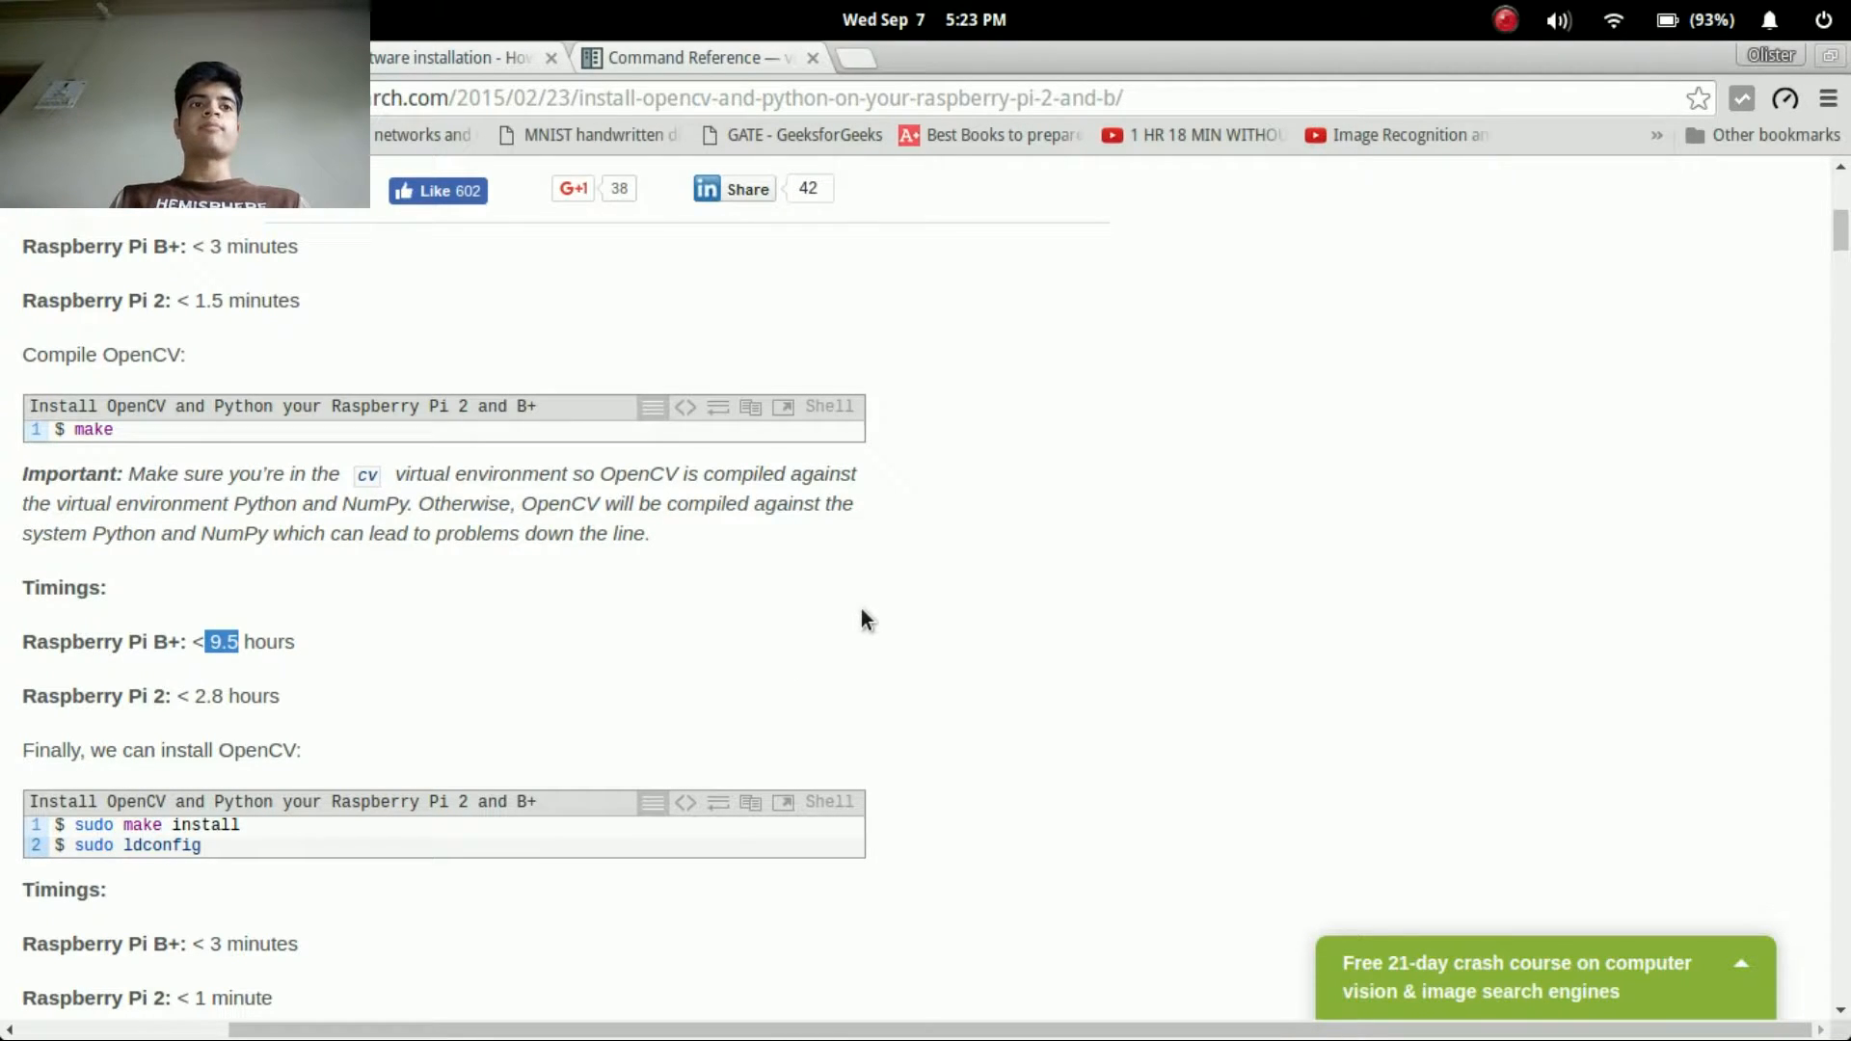
{"action": "left_click", "coordinate": [861, 609]}
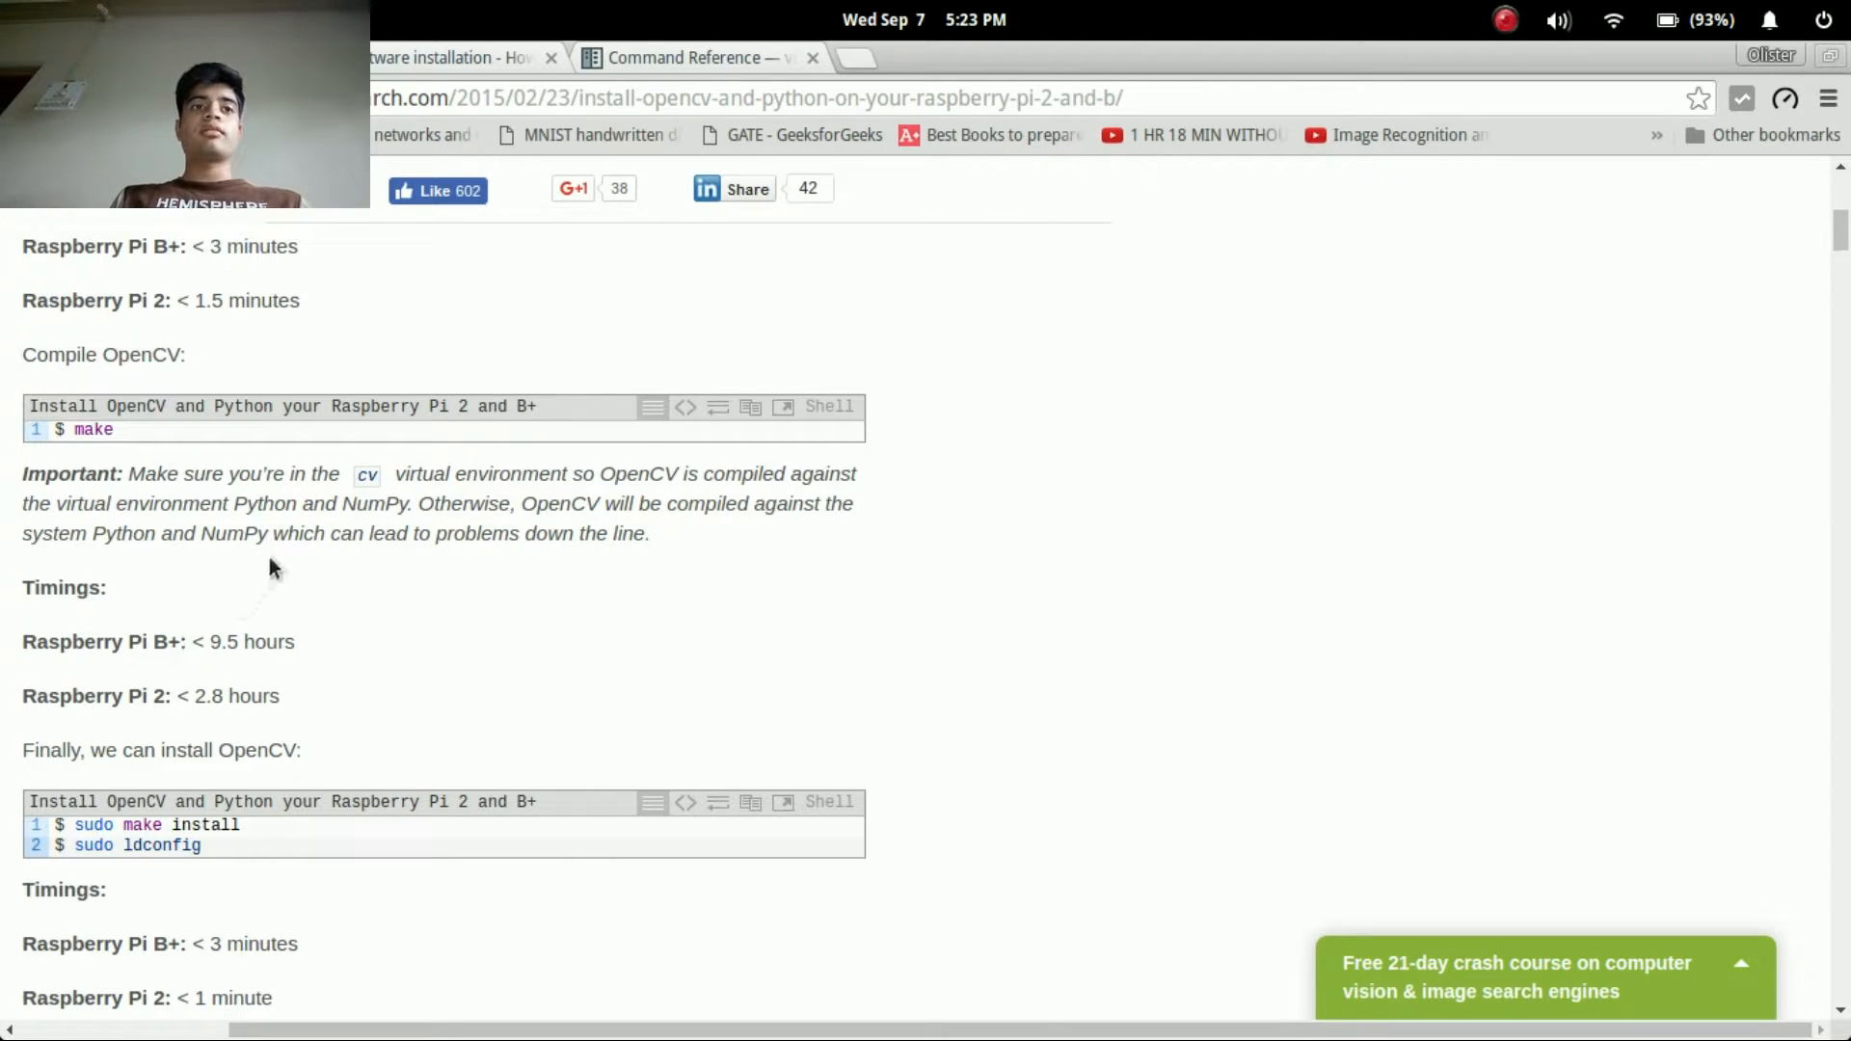
{"action": "scroll", "coordinate": [269, 557], "scroll_direction": "down", "scroll_amount": 1}
{"action": "scroll", "coordinate": [328, 517], "scroll_direction": "down", "scroll_amount": 2}
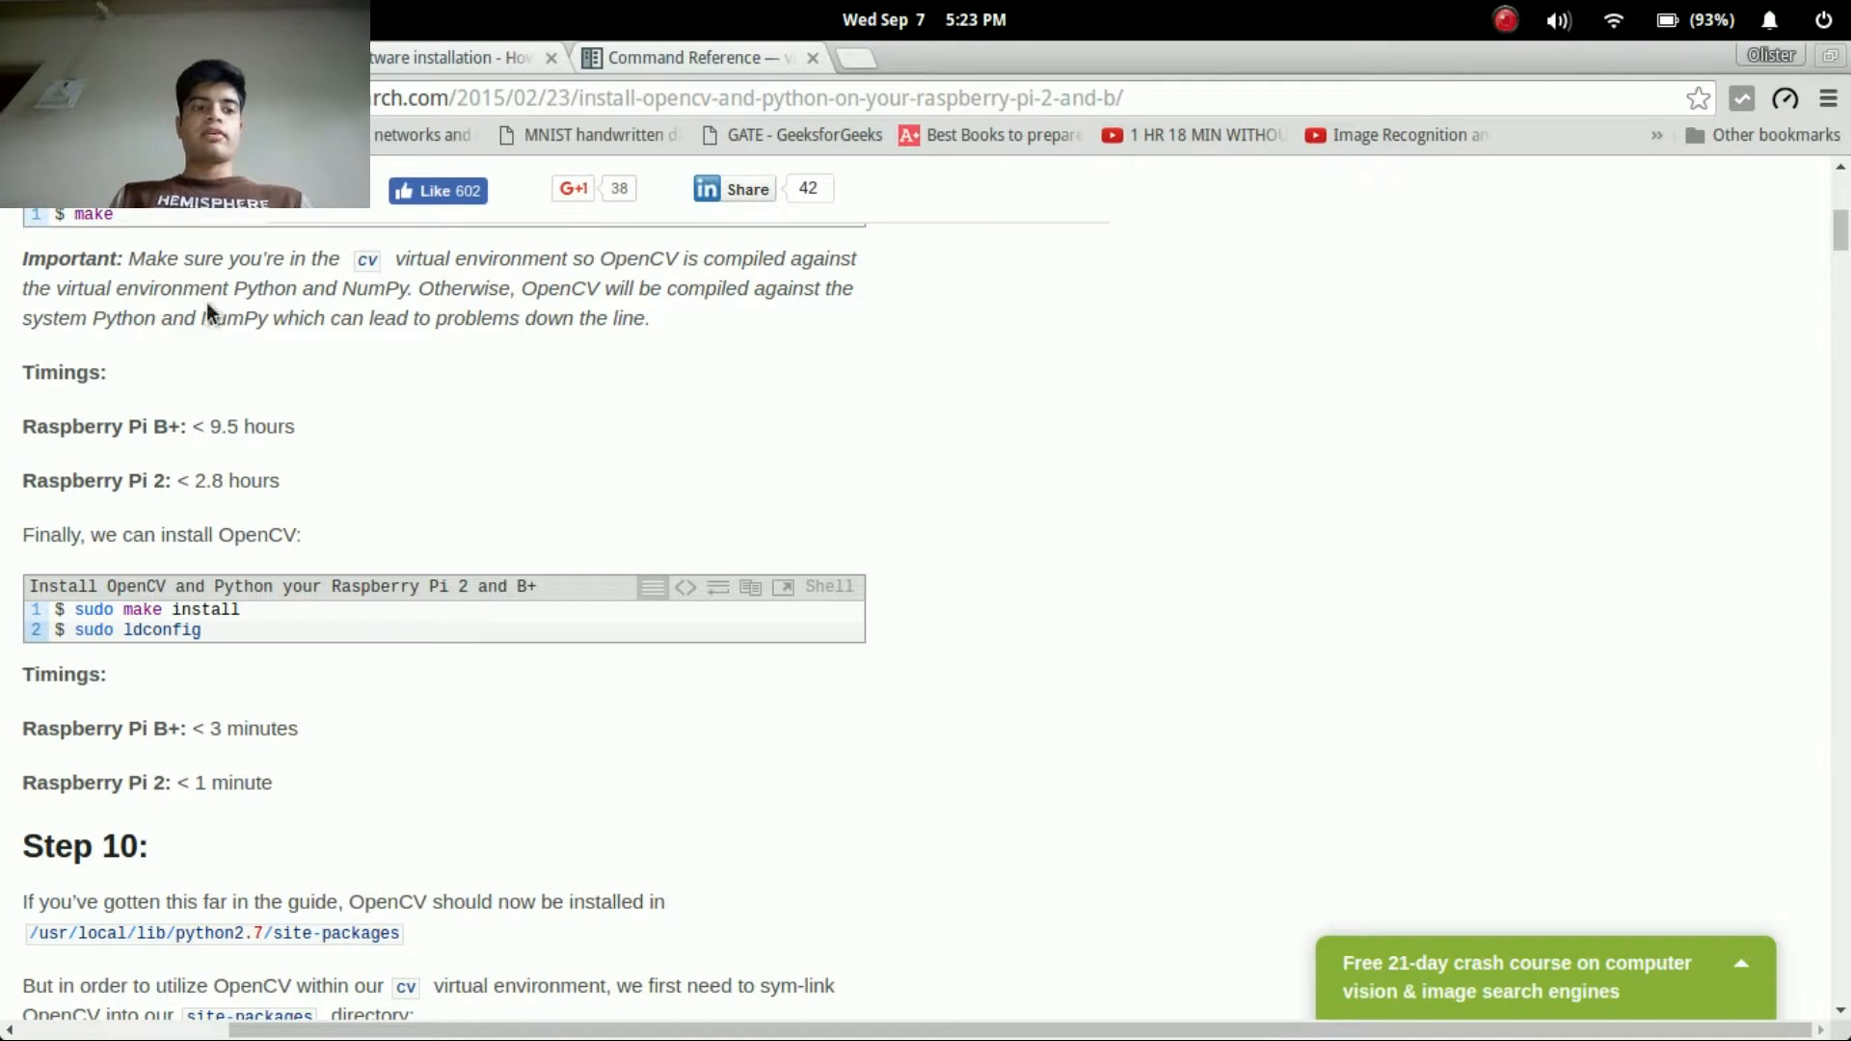
{"action": "key", "text": "alt+Tab"}
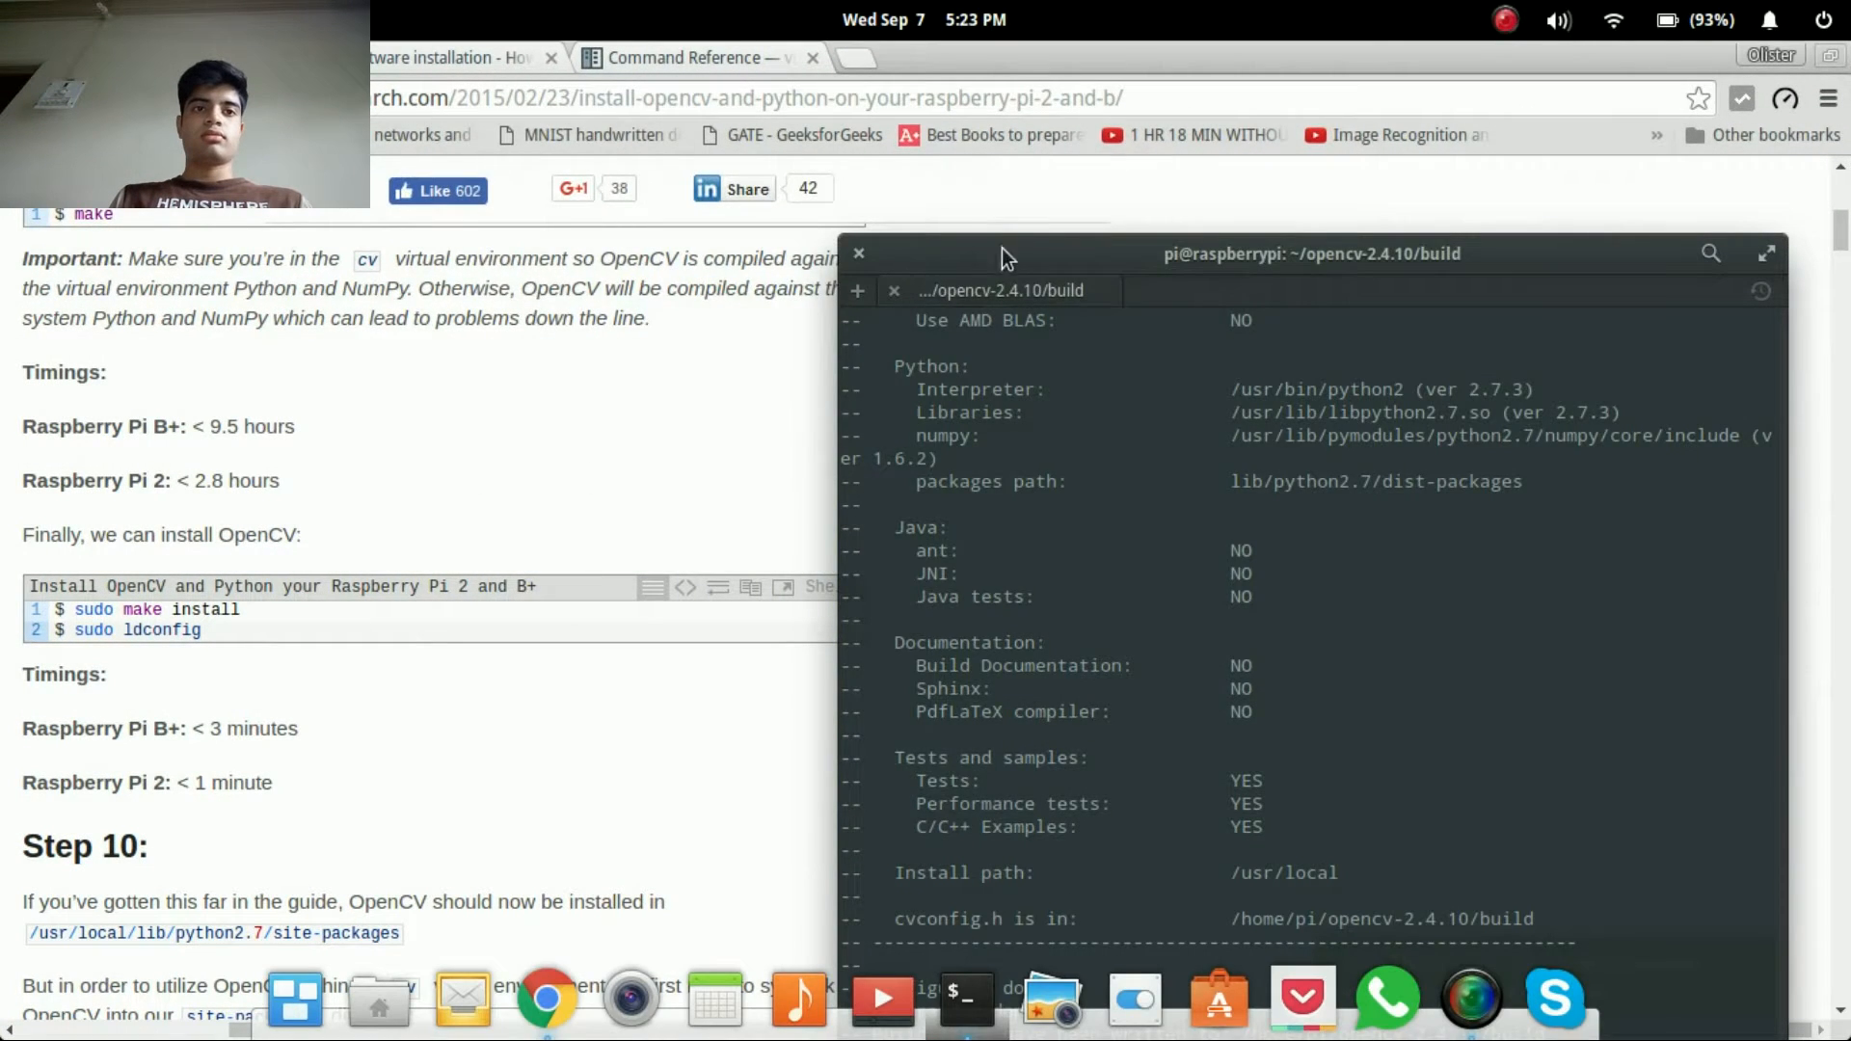
Move the terminal to the top left and run make to start compiling OpenCV.
{"action": "left_click_drag", "start_coordinate": [1003, 248], "coordinate": [166, 86]}
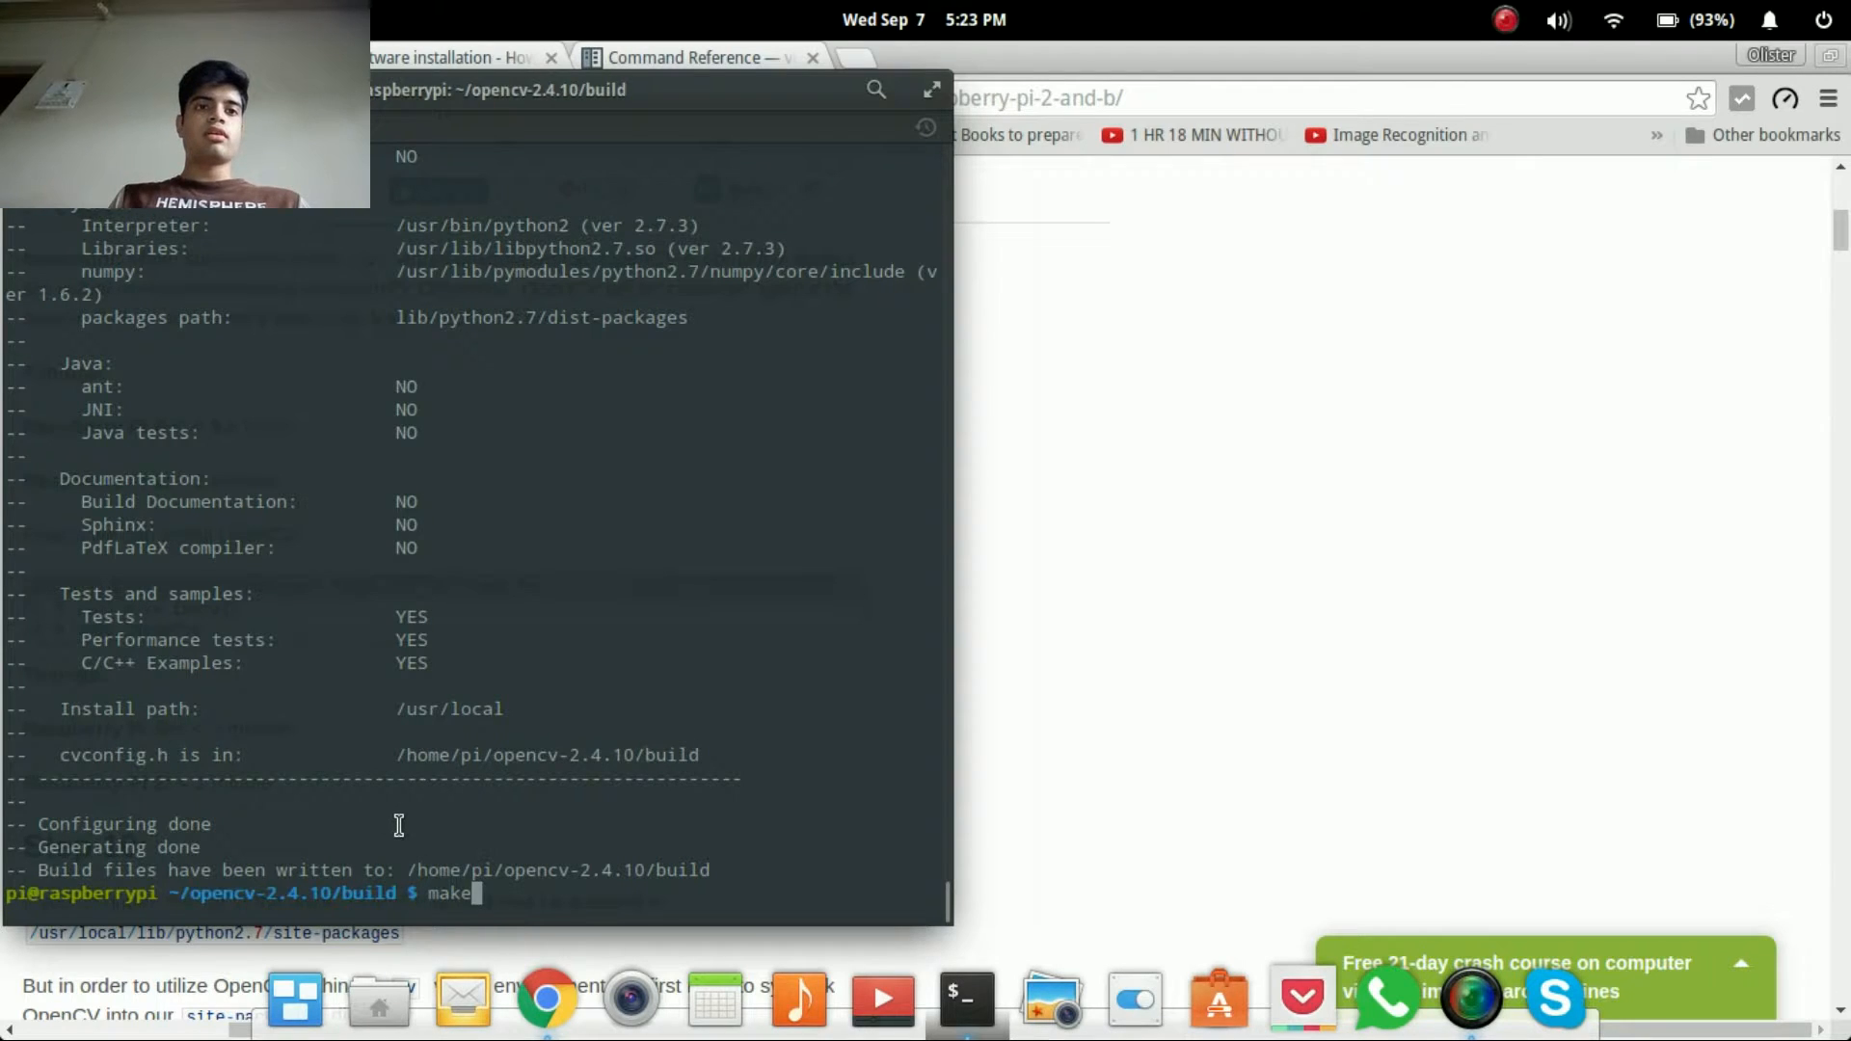
{"action": "key", "text": "Return"}
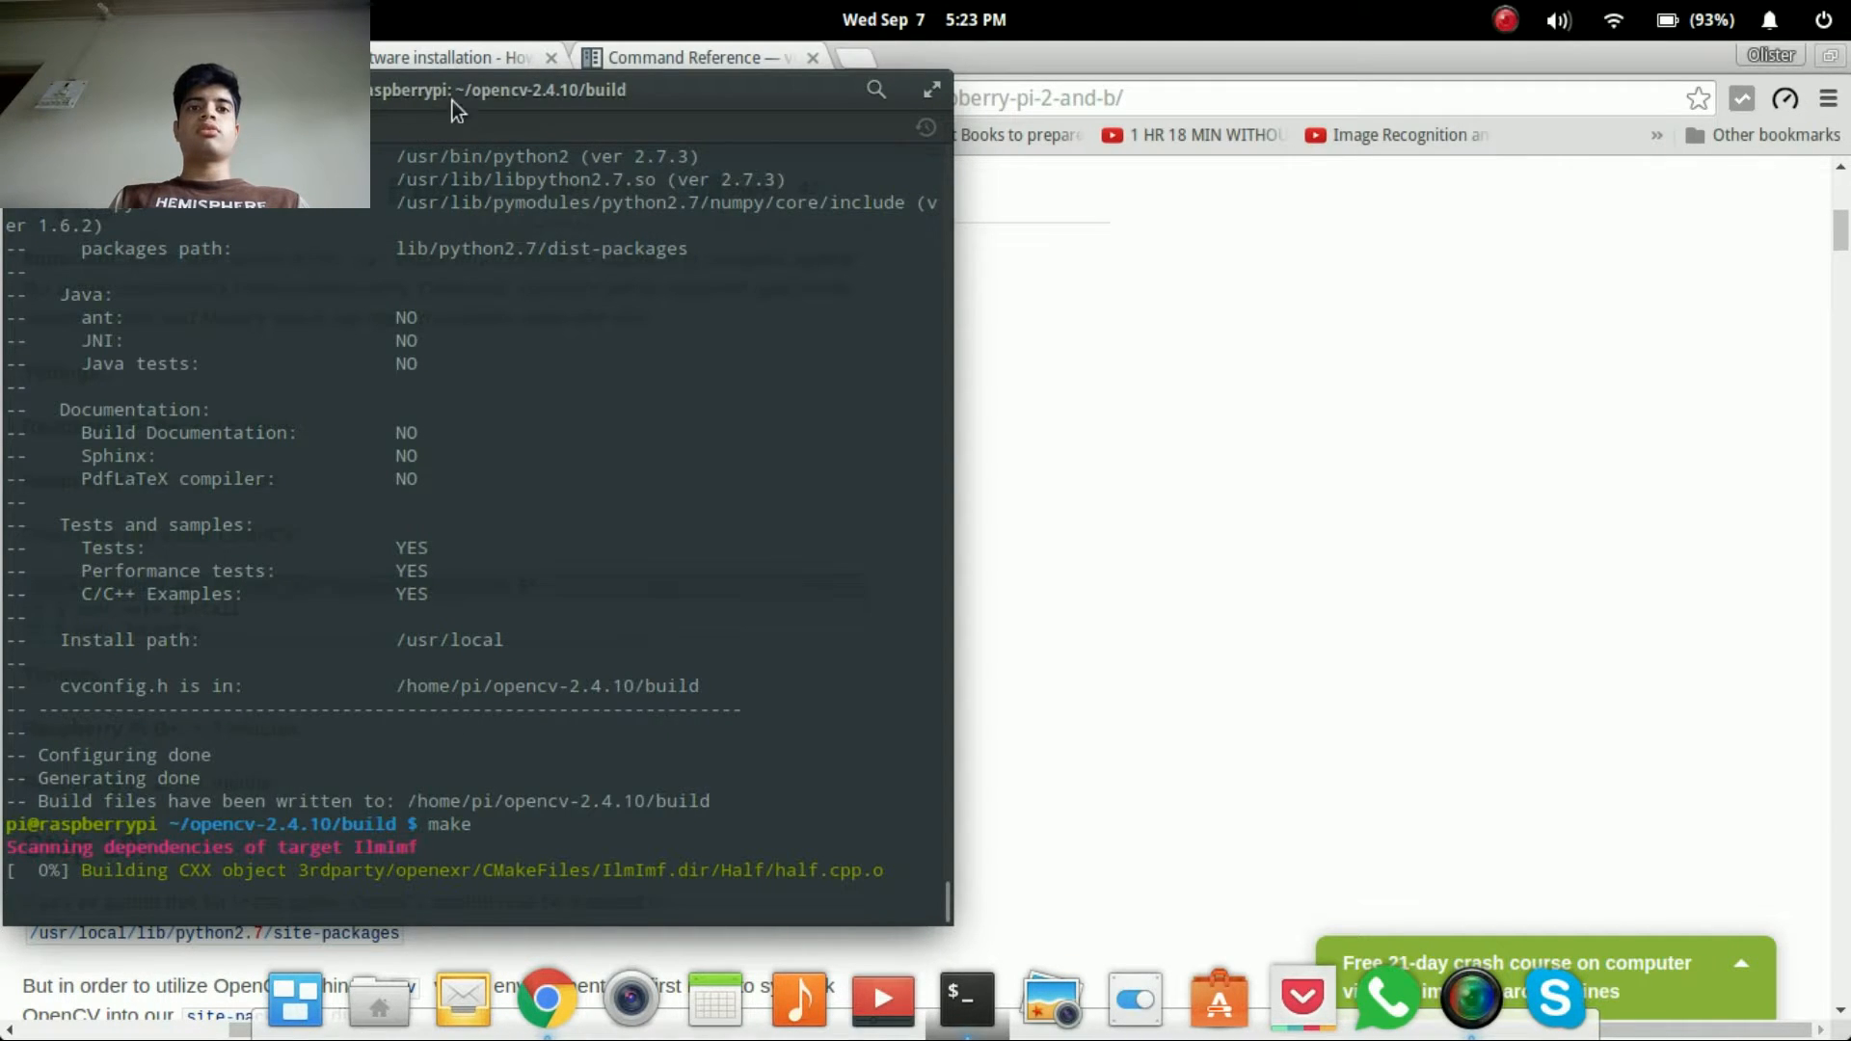
{"action": "left_click_drag", "start_coordinate": [453, 95], "coordinate": [448, 90]}
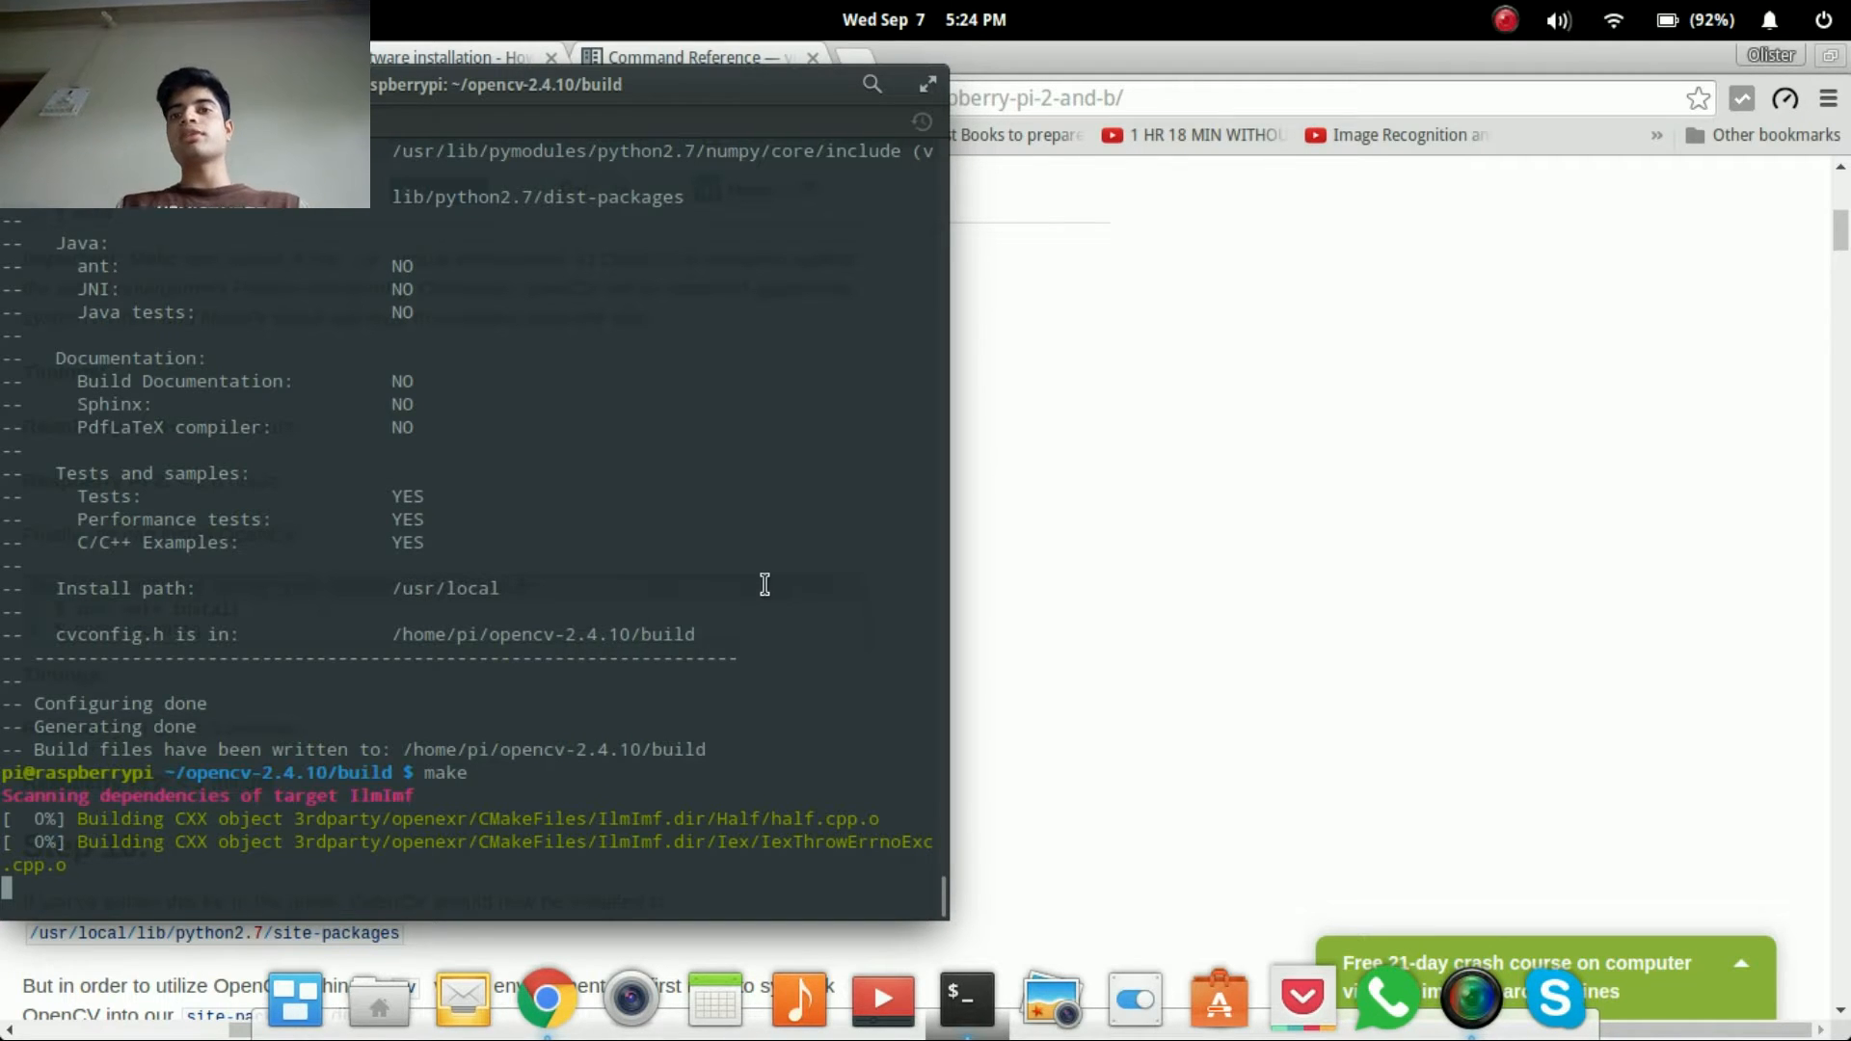
Return to the Chrome guide and highlight the install commands near Step 10 and Step 11.
{"action": "left_click", "coordinate": [1055, 490]}
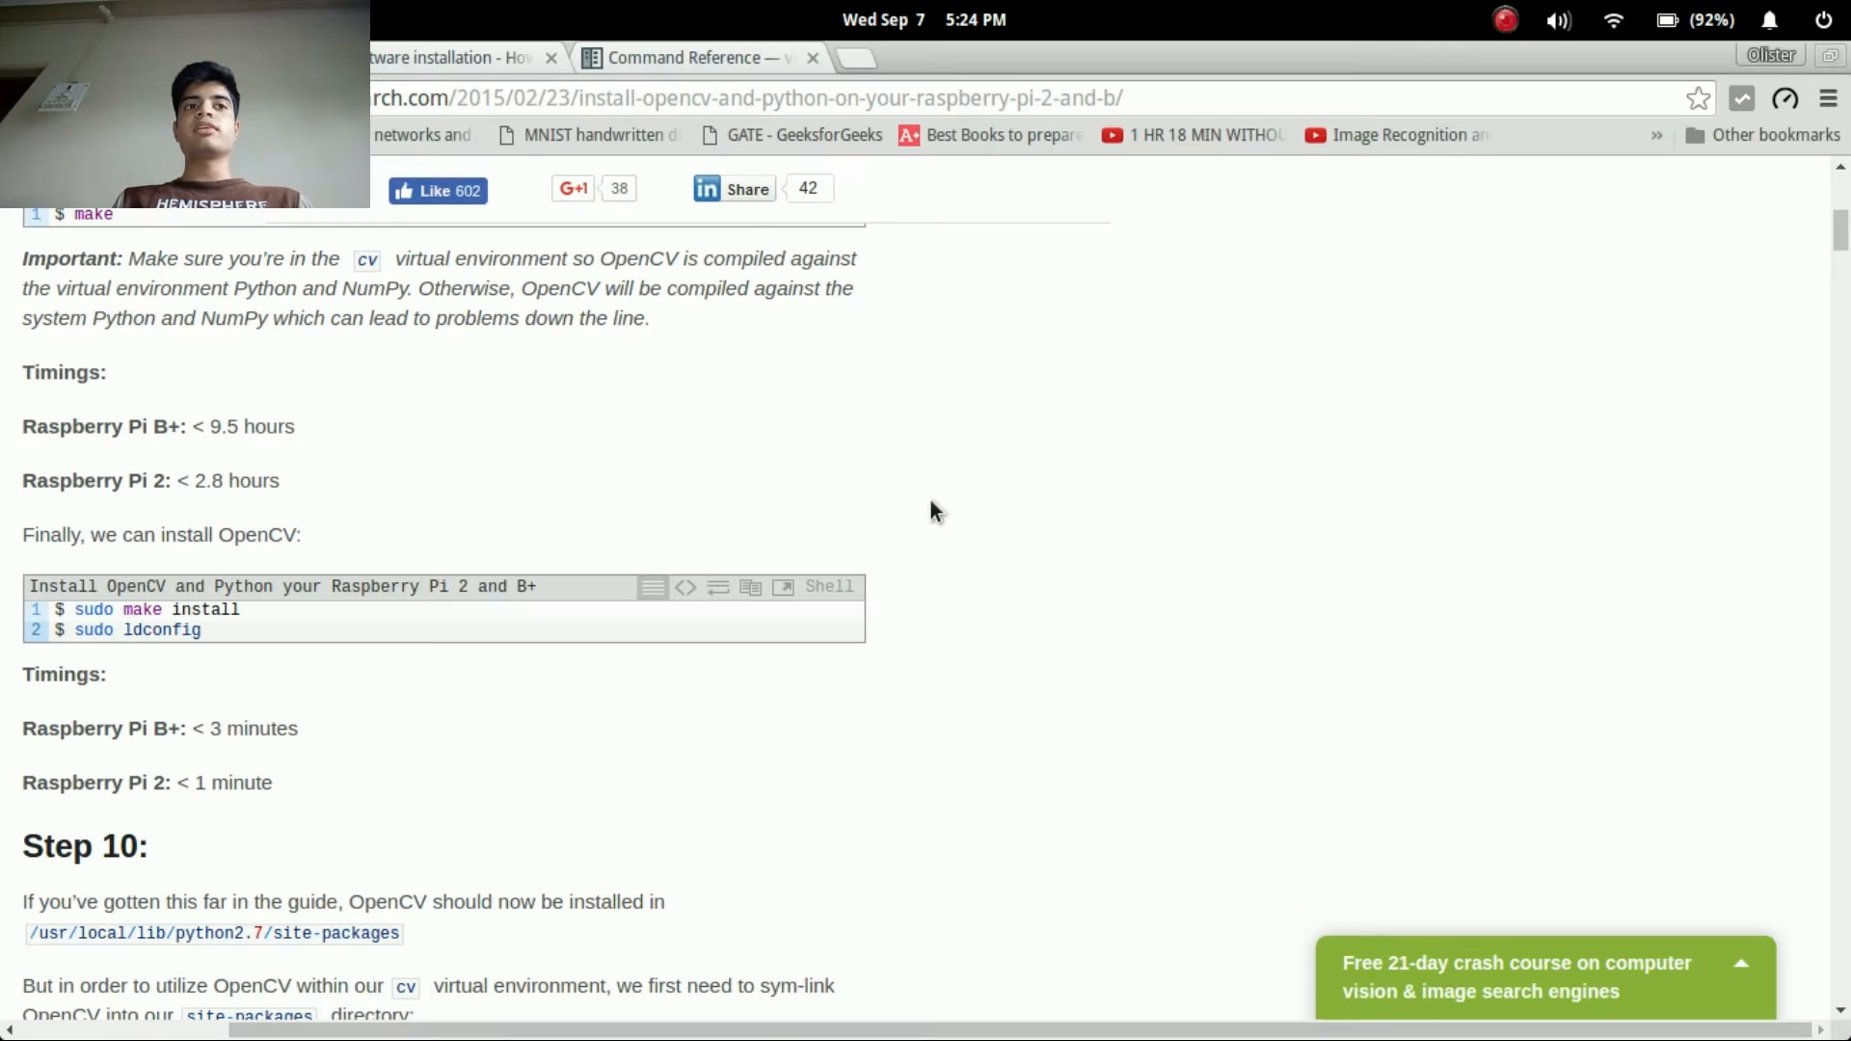
{"action": "scroll", "coordinate": [764, 516], "scroll_direction": "down", "scroll_amount": 2}
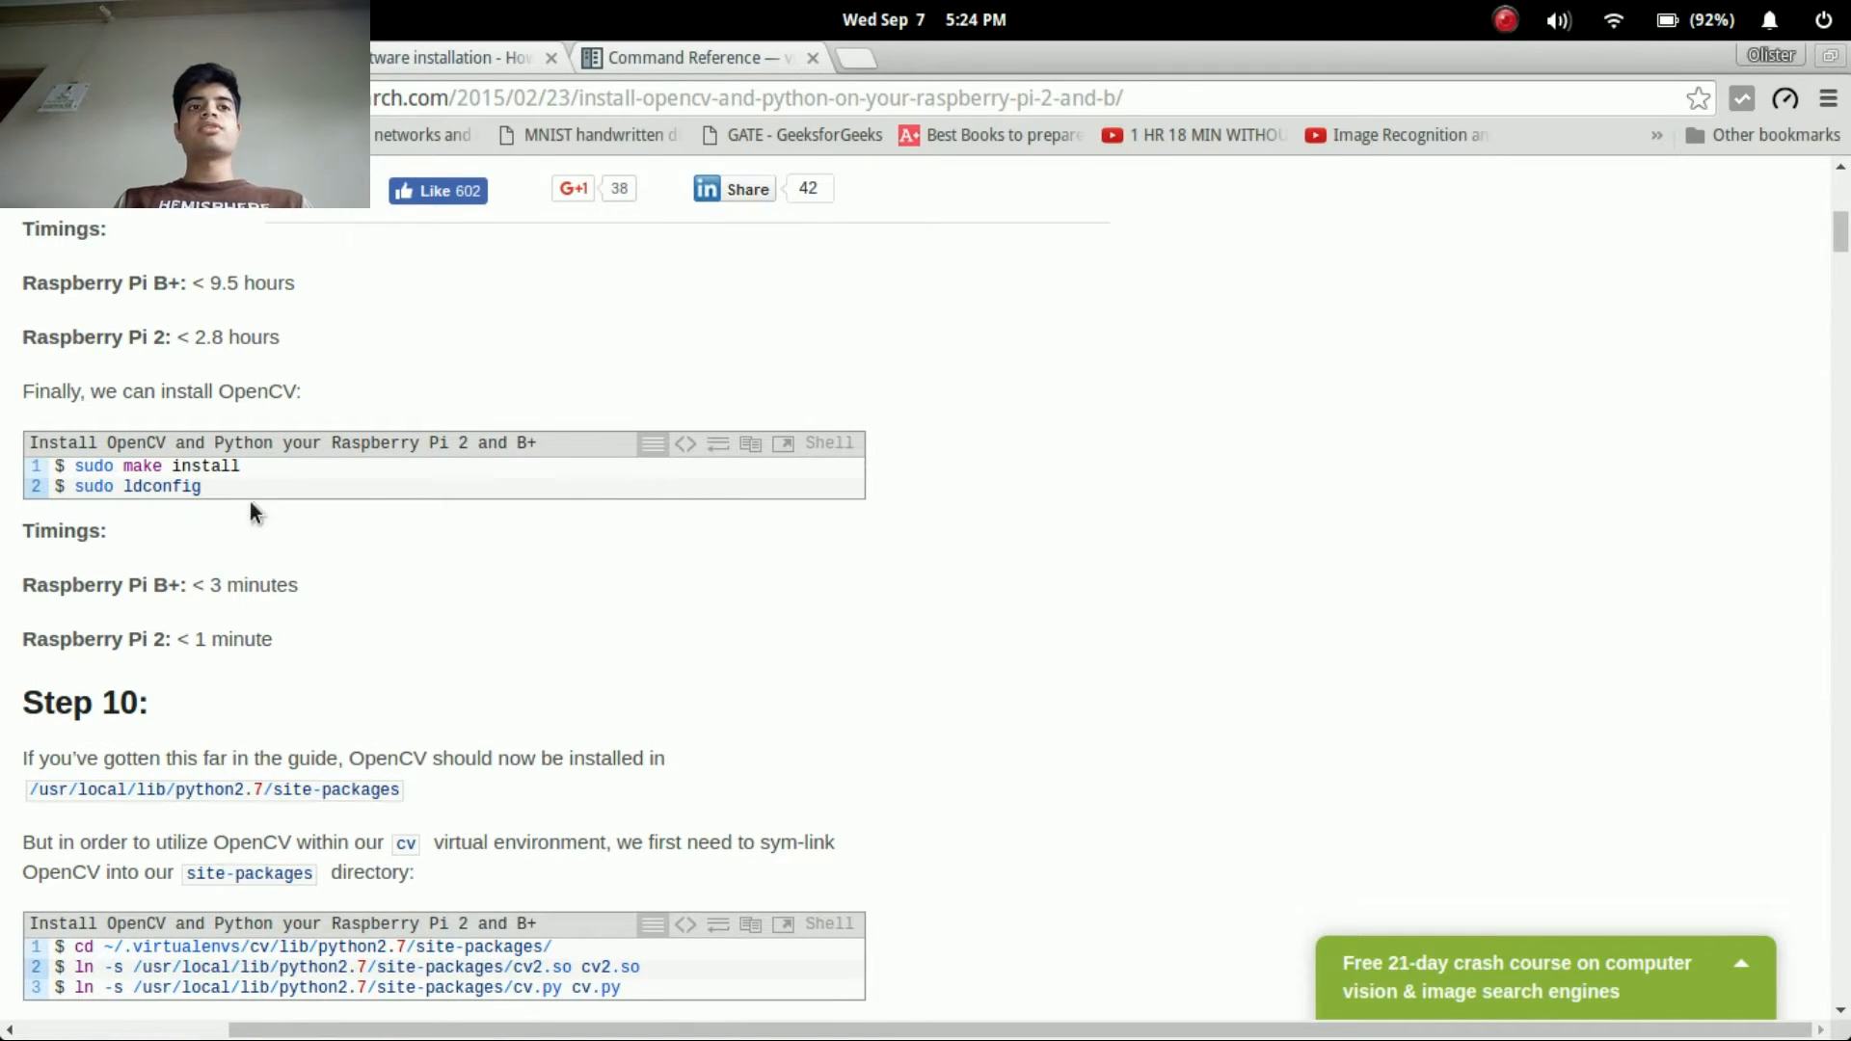
{"action": "left_click_drag", "start_coordinate": [208, 466], "coordinate": [274, 641]}
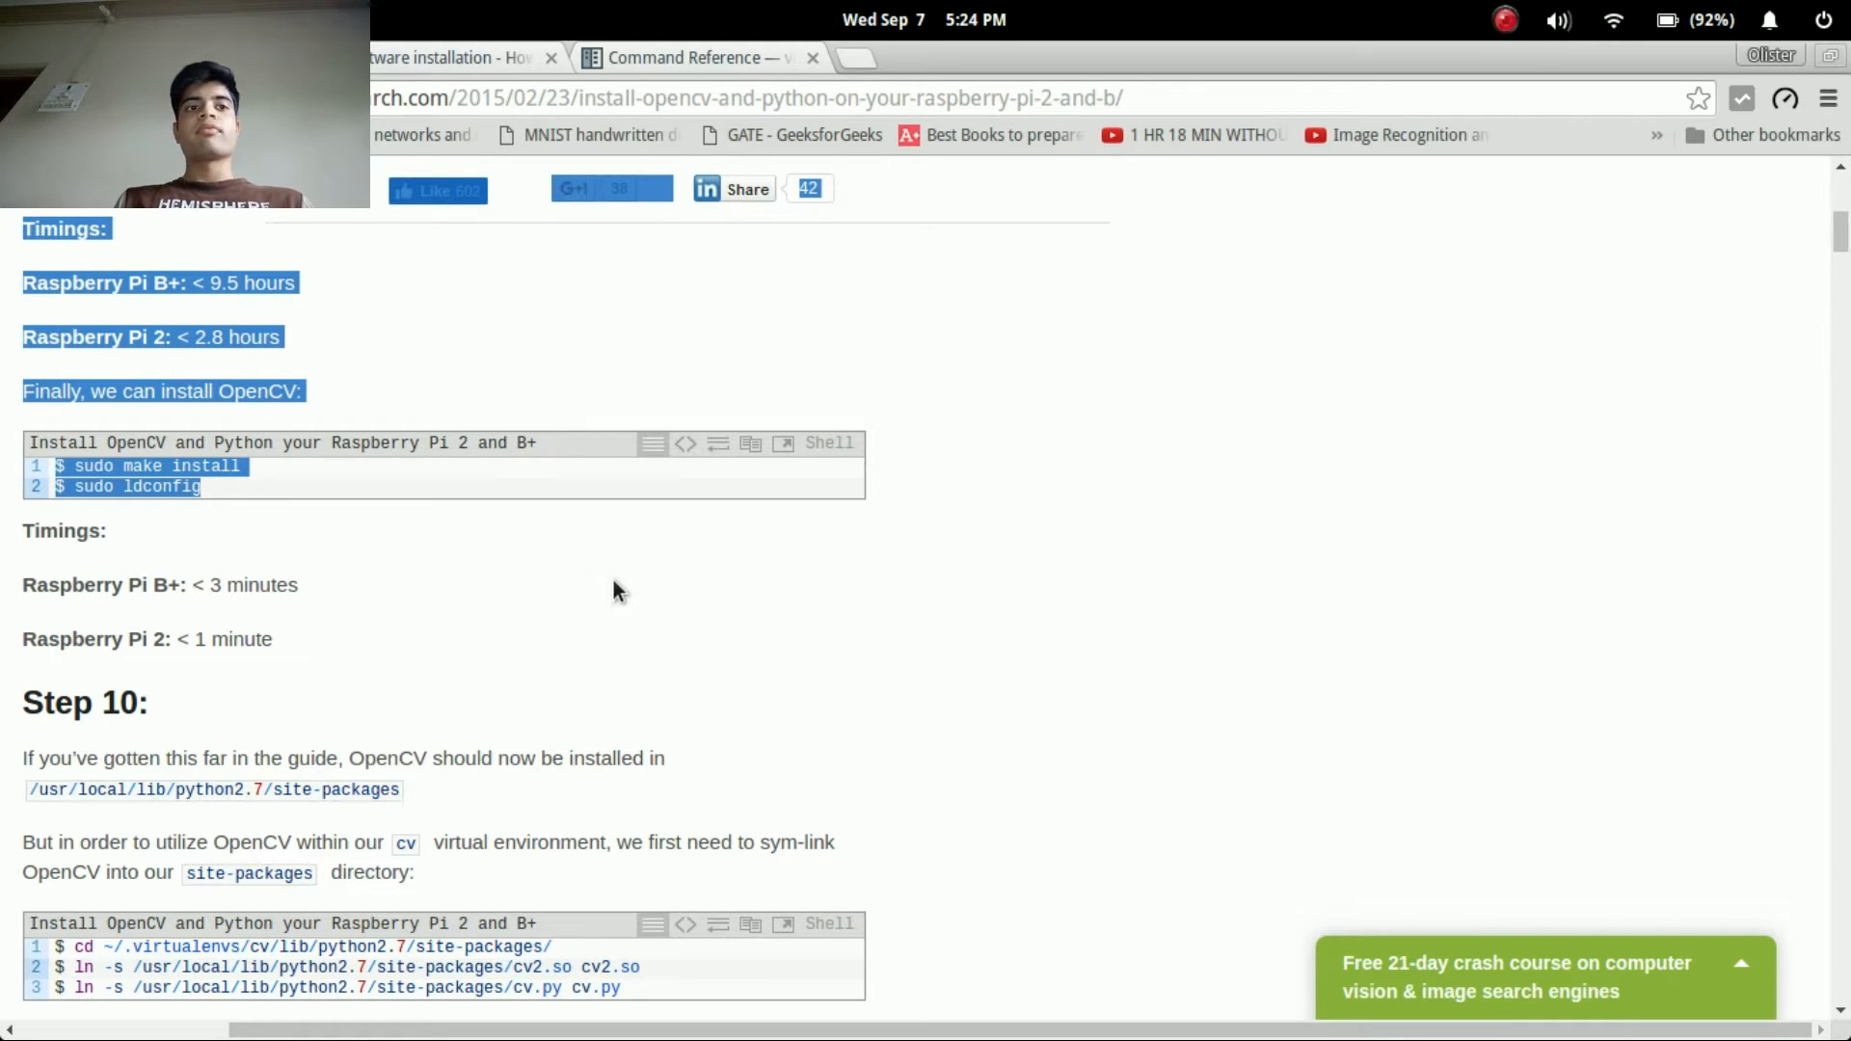
{"action": "scroll", "coordinate": [612, 577], "scroll_direction": "down", "scroll_amount": 3}
{"action": "scroll", "coordinate": [615, 579], "scroll_direction": "down", "scroll_amount": 2}
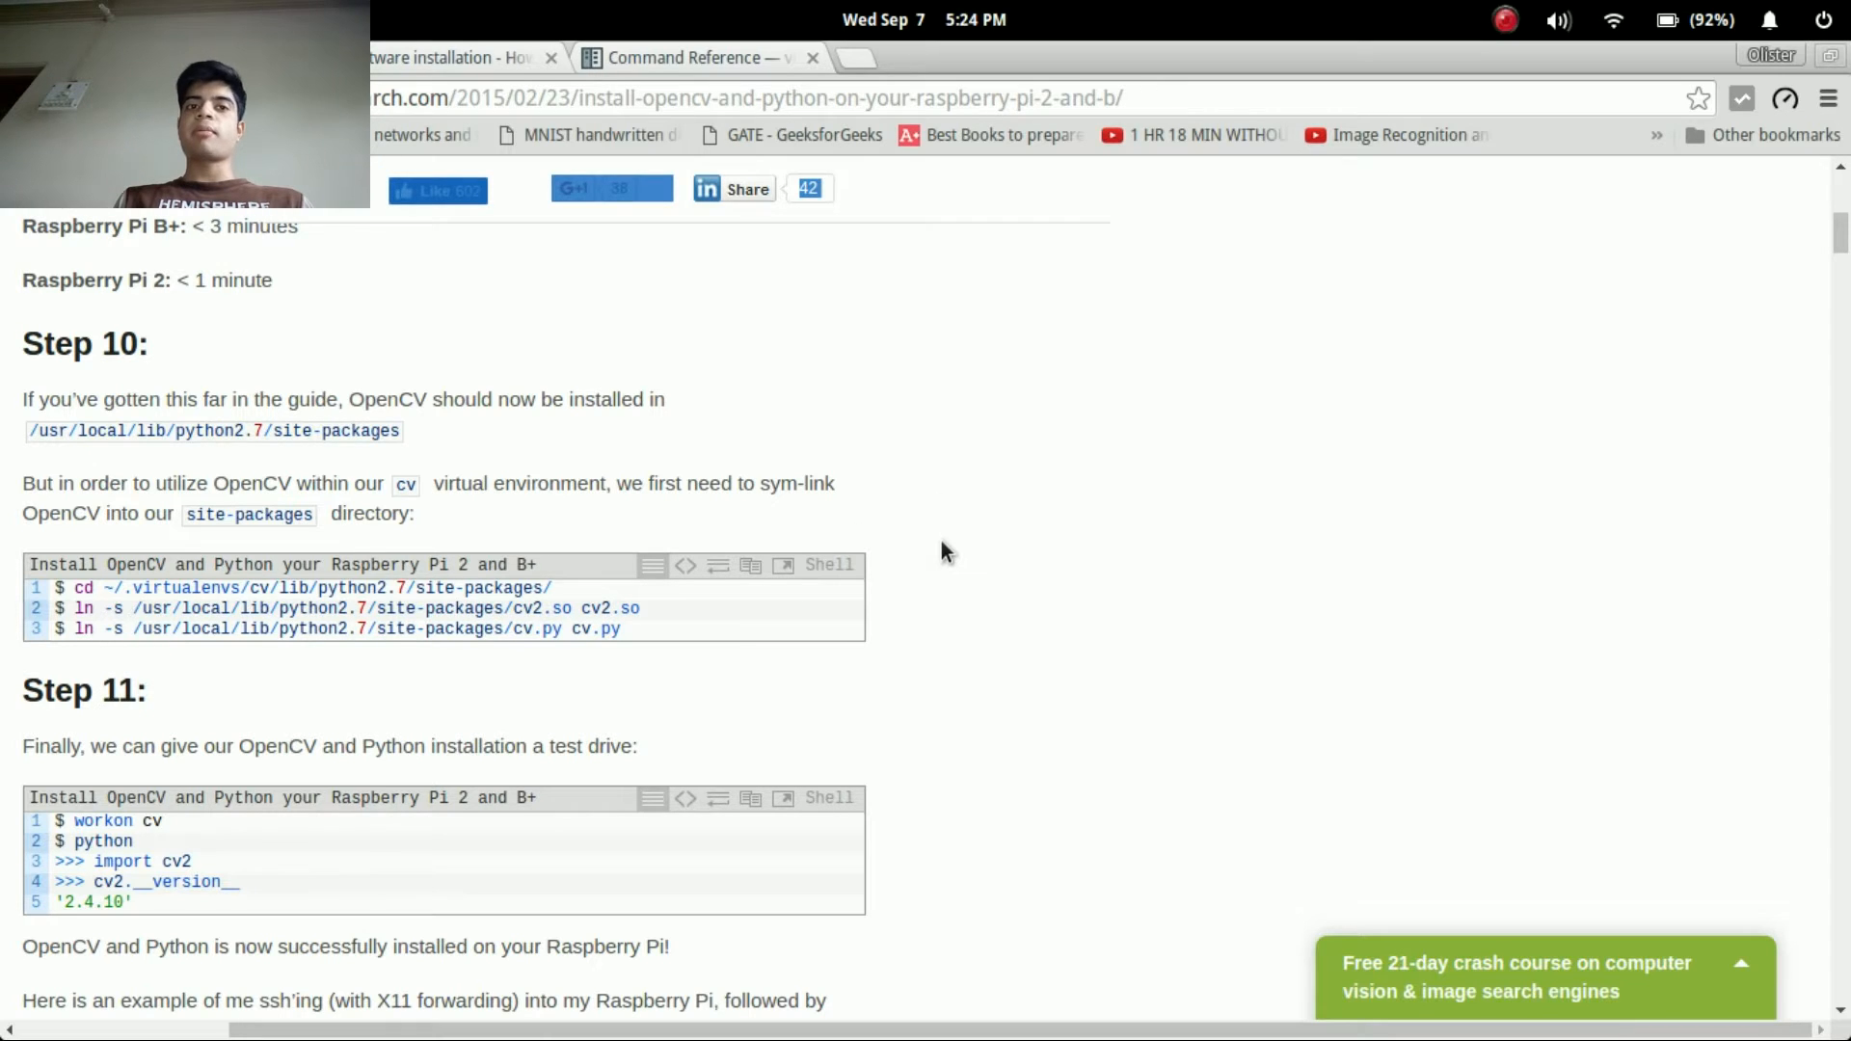
{"action": "scroll", "coordinate": [941, 543], "scroll_direction": "down", "scroll_amount": 3}
{"action": "scroll", "coordinate": [941, 545], "scroll_direction": "down", "scroll_amount": 4}
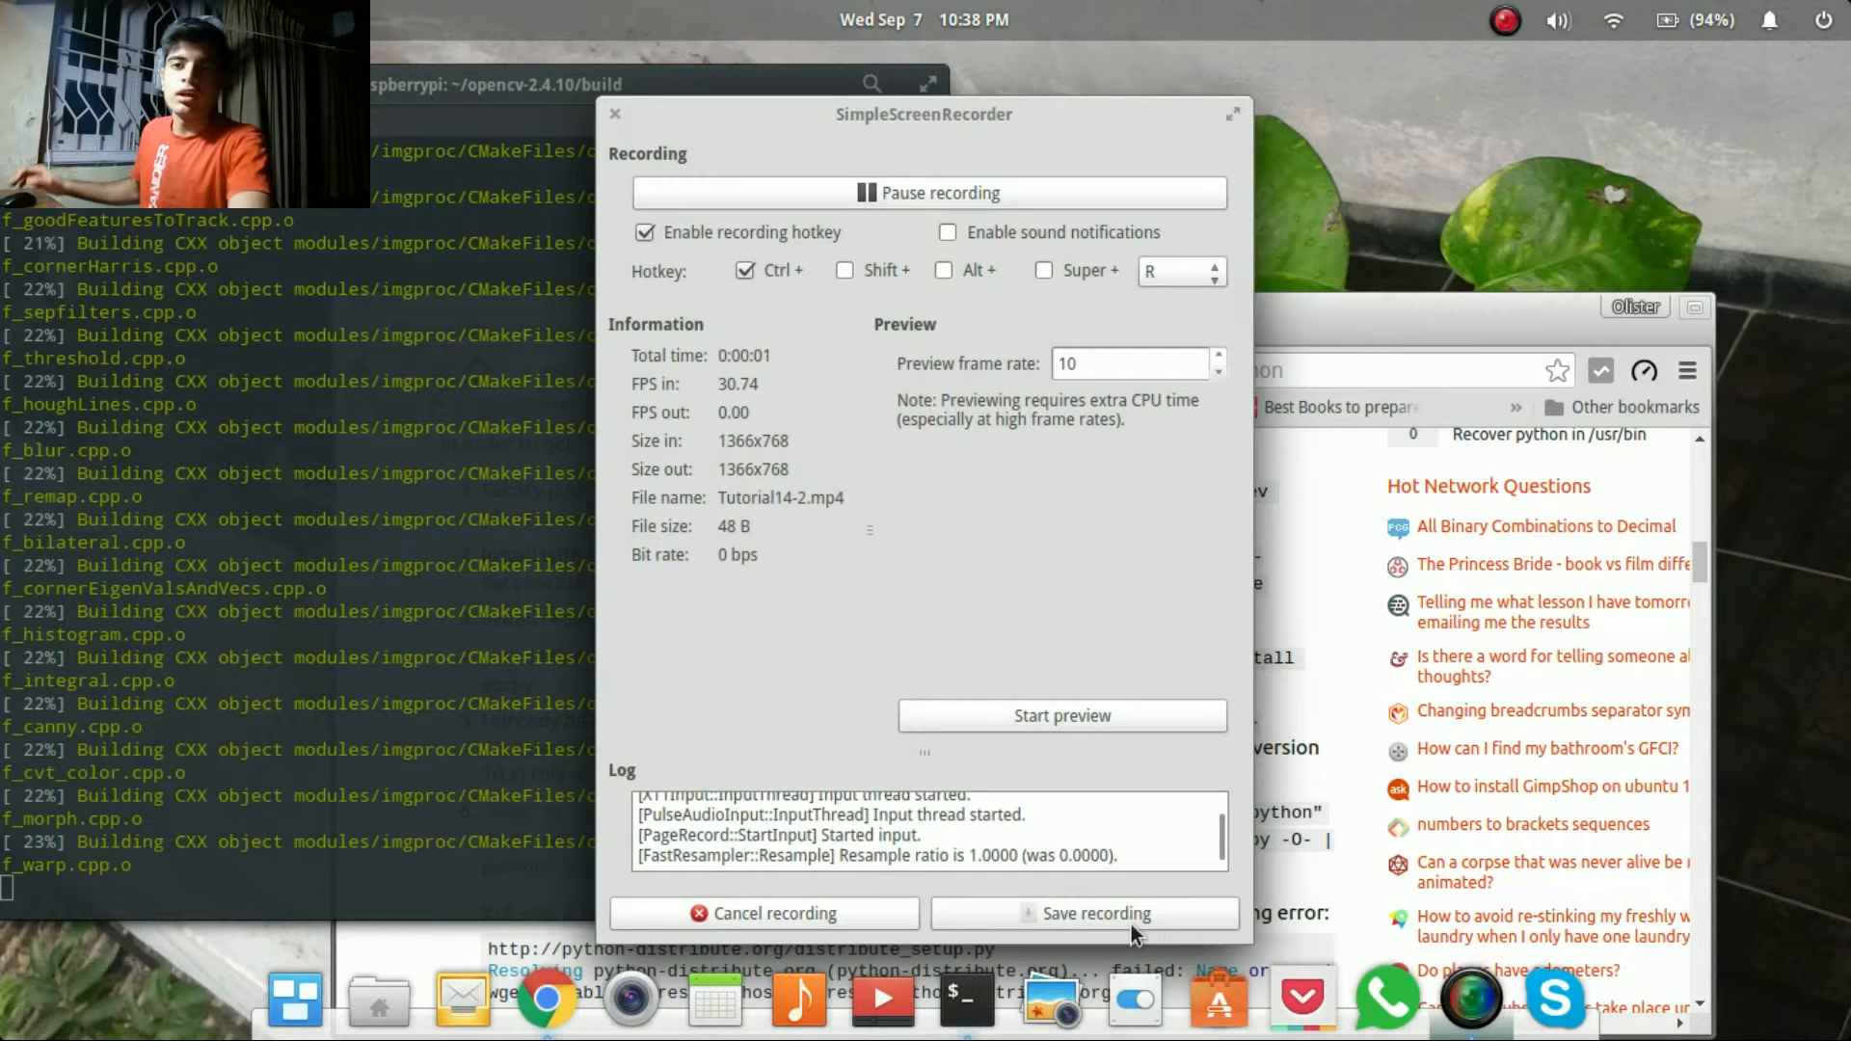
Raise the terminal, move it right, and highlight the 23% build progress line.
{"action": "left_click", "coordinate": [319, 842]}
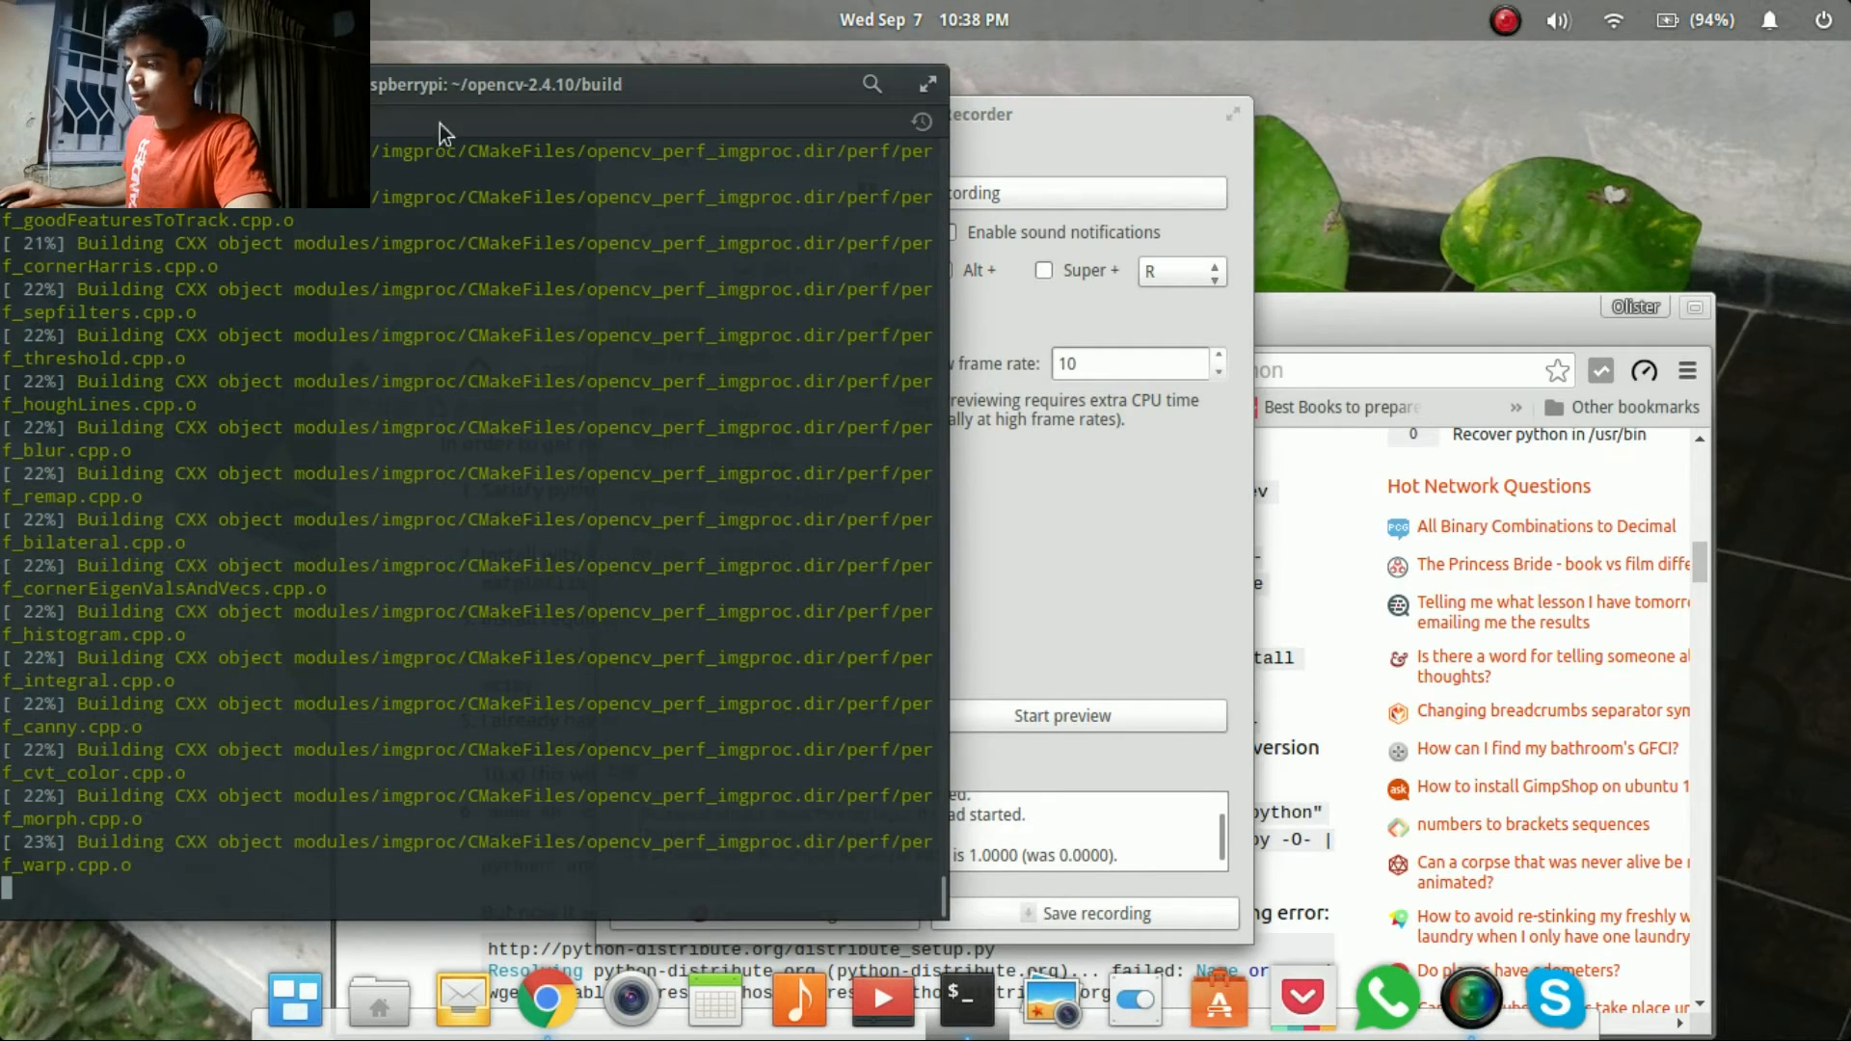
{"action": "left_click_drag", "start_coordinate": [420, 87], "coordinate": [670, 82]}
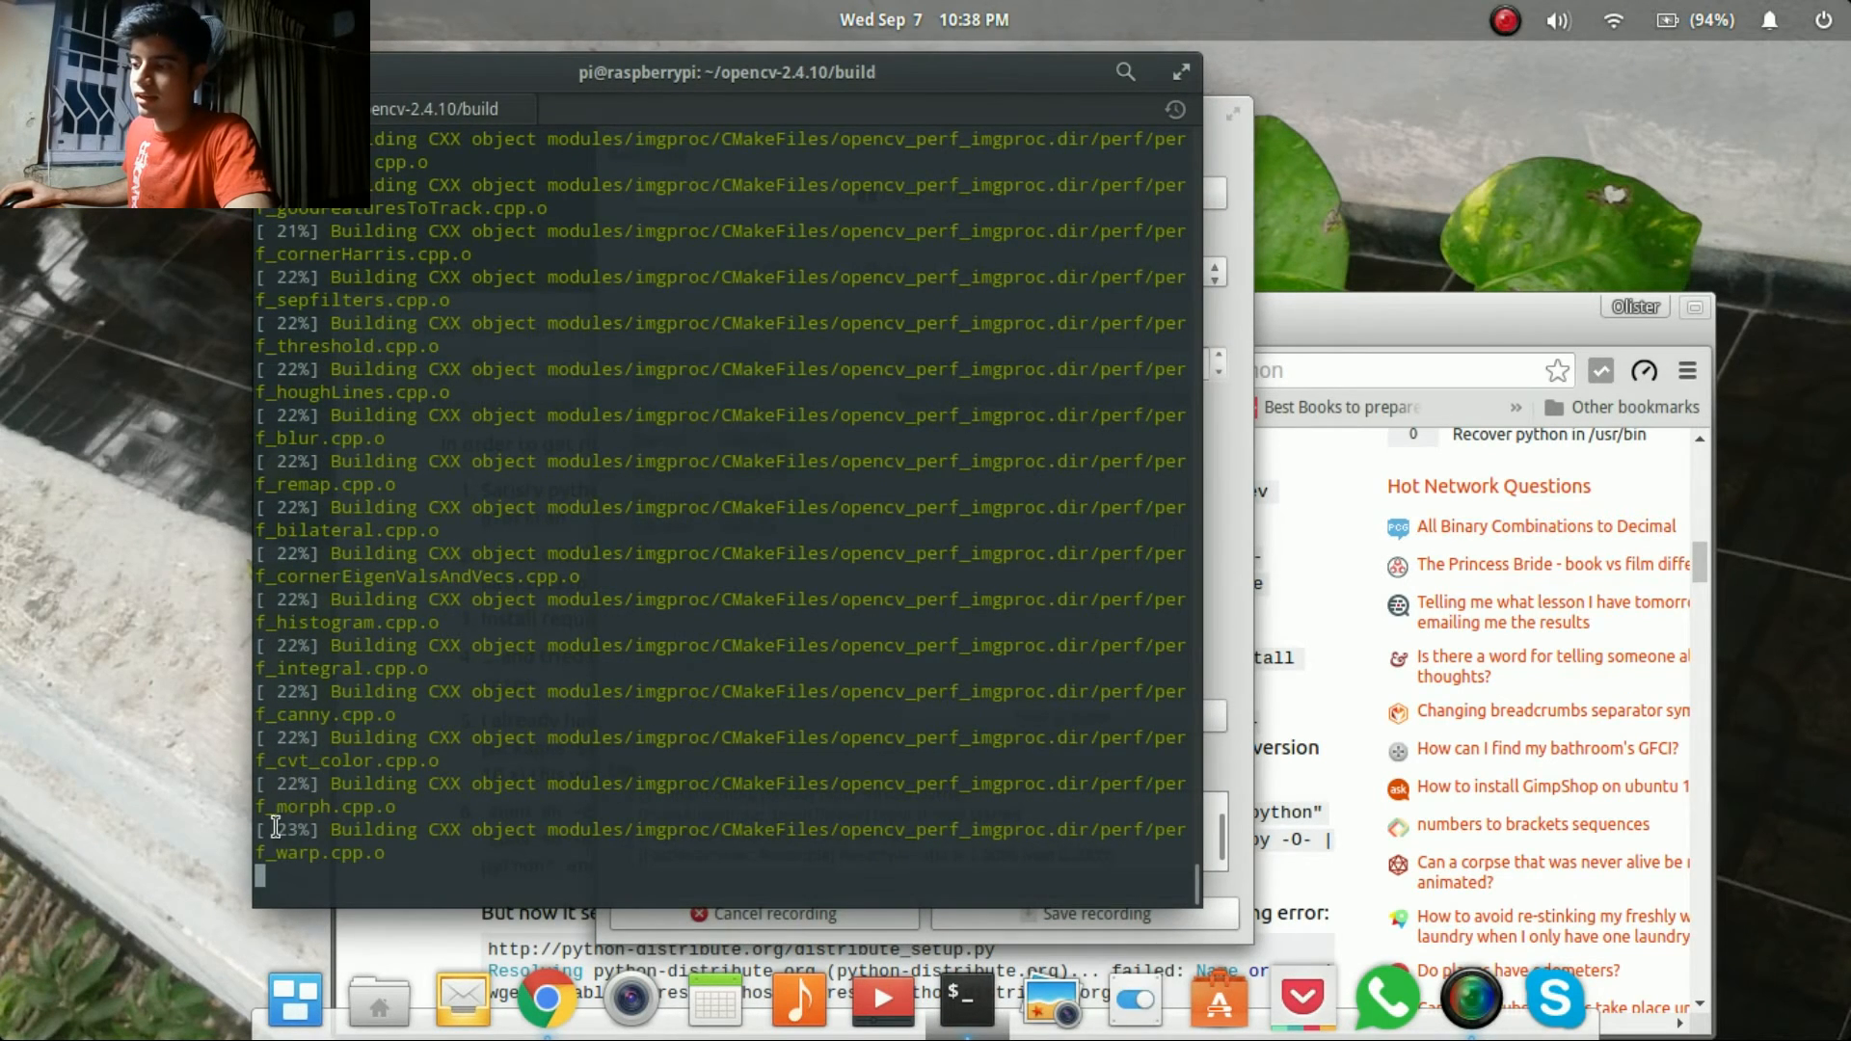
{"action": "left_click_drag", "start_coordinate": [265, 830], "coordinate": [310, 830]}
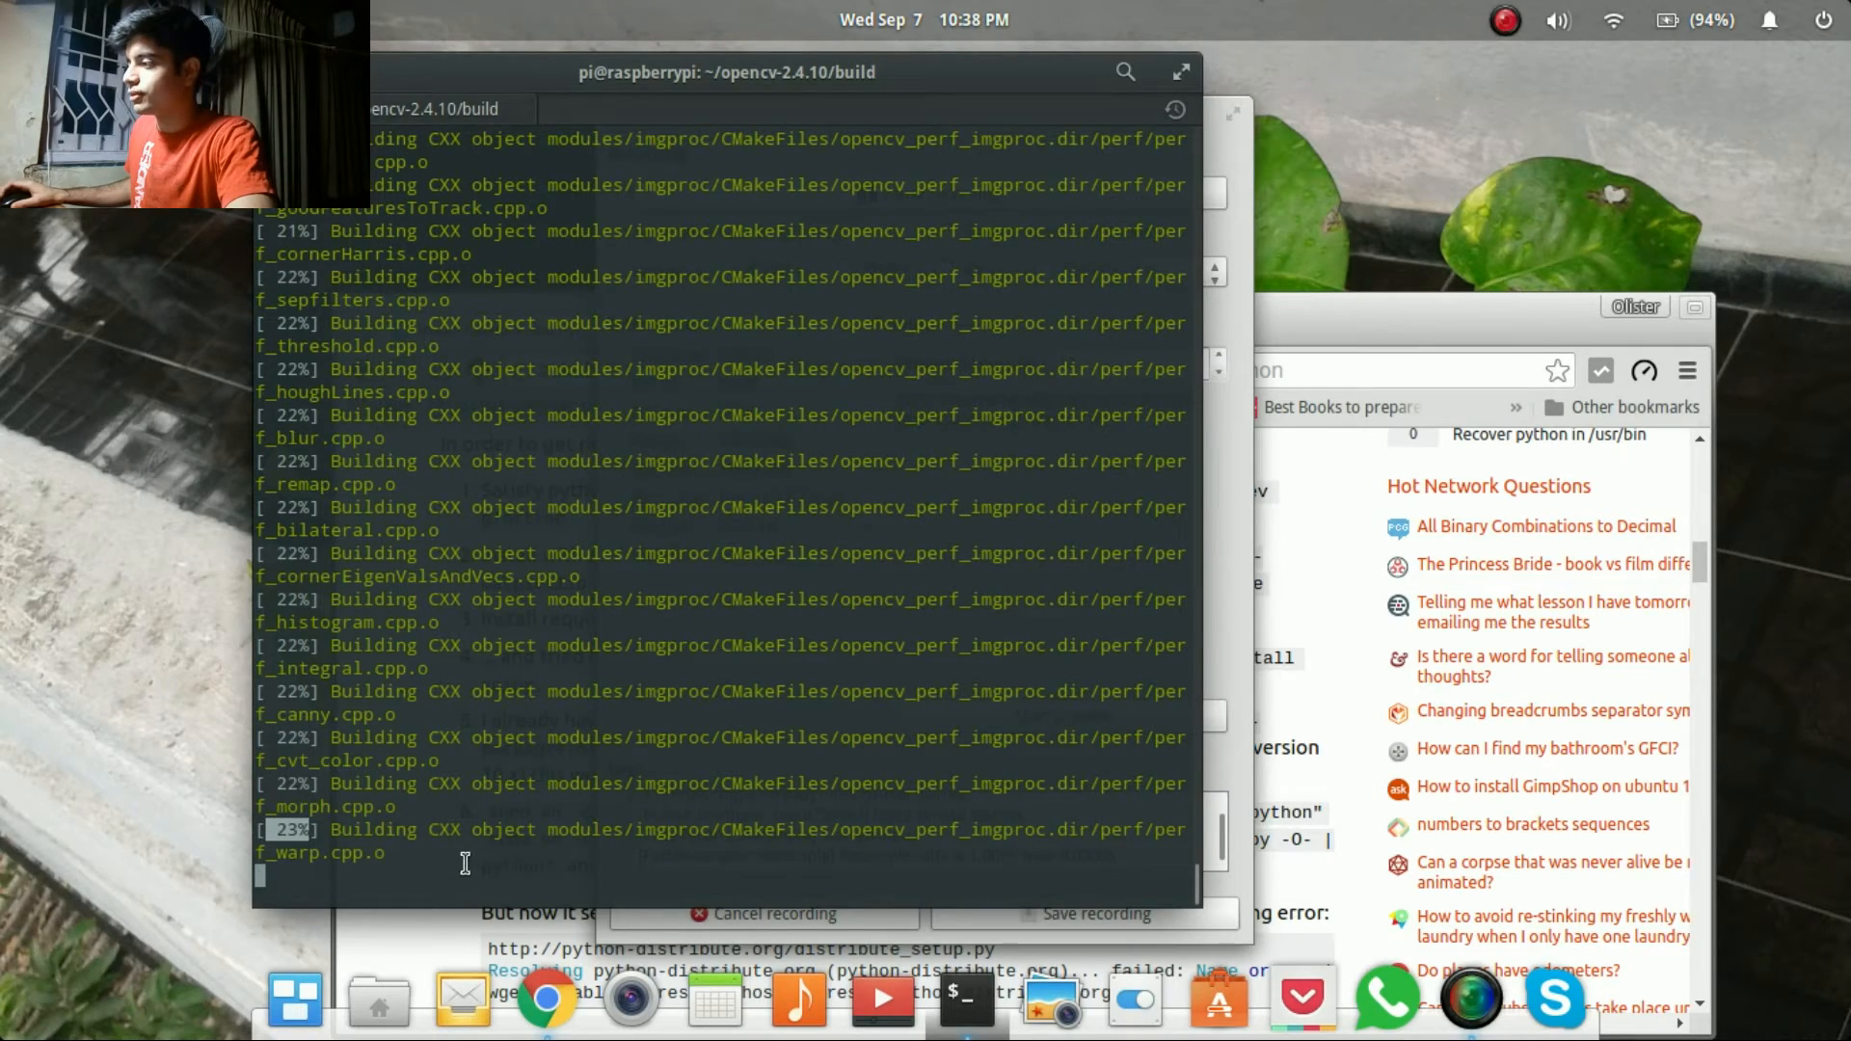
{"action": "left_click", "coordinate": [467, 864]}
{"action": "scroll", "coordinate": [697, 653], "scroll_direction": "up", "scroll_amount": 5}
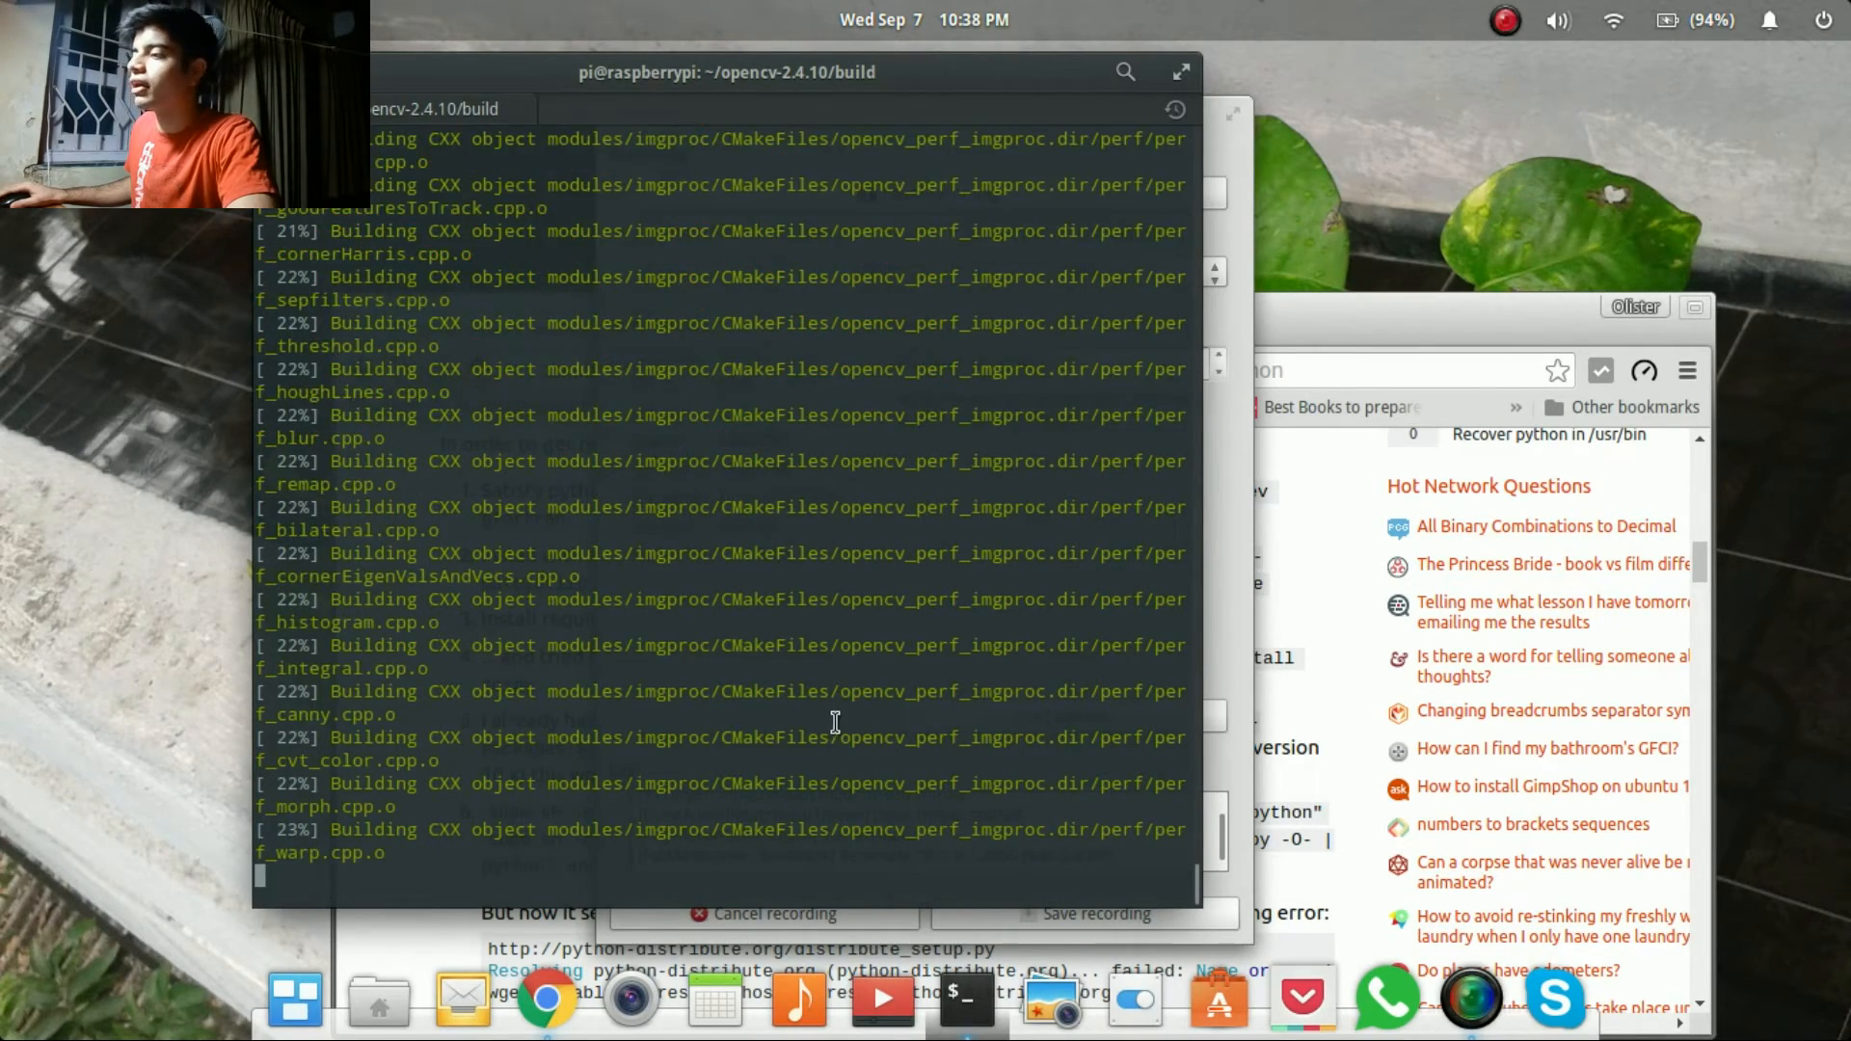
{"action": "scroll", "coordinate": [868, 723], "scroll_direction": "up", "scroll_amount": 3}
{"action": "scroll", "coordinate": [911, 738], "scroll_direction": "up", "scroll_amount": 3}
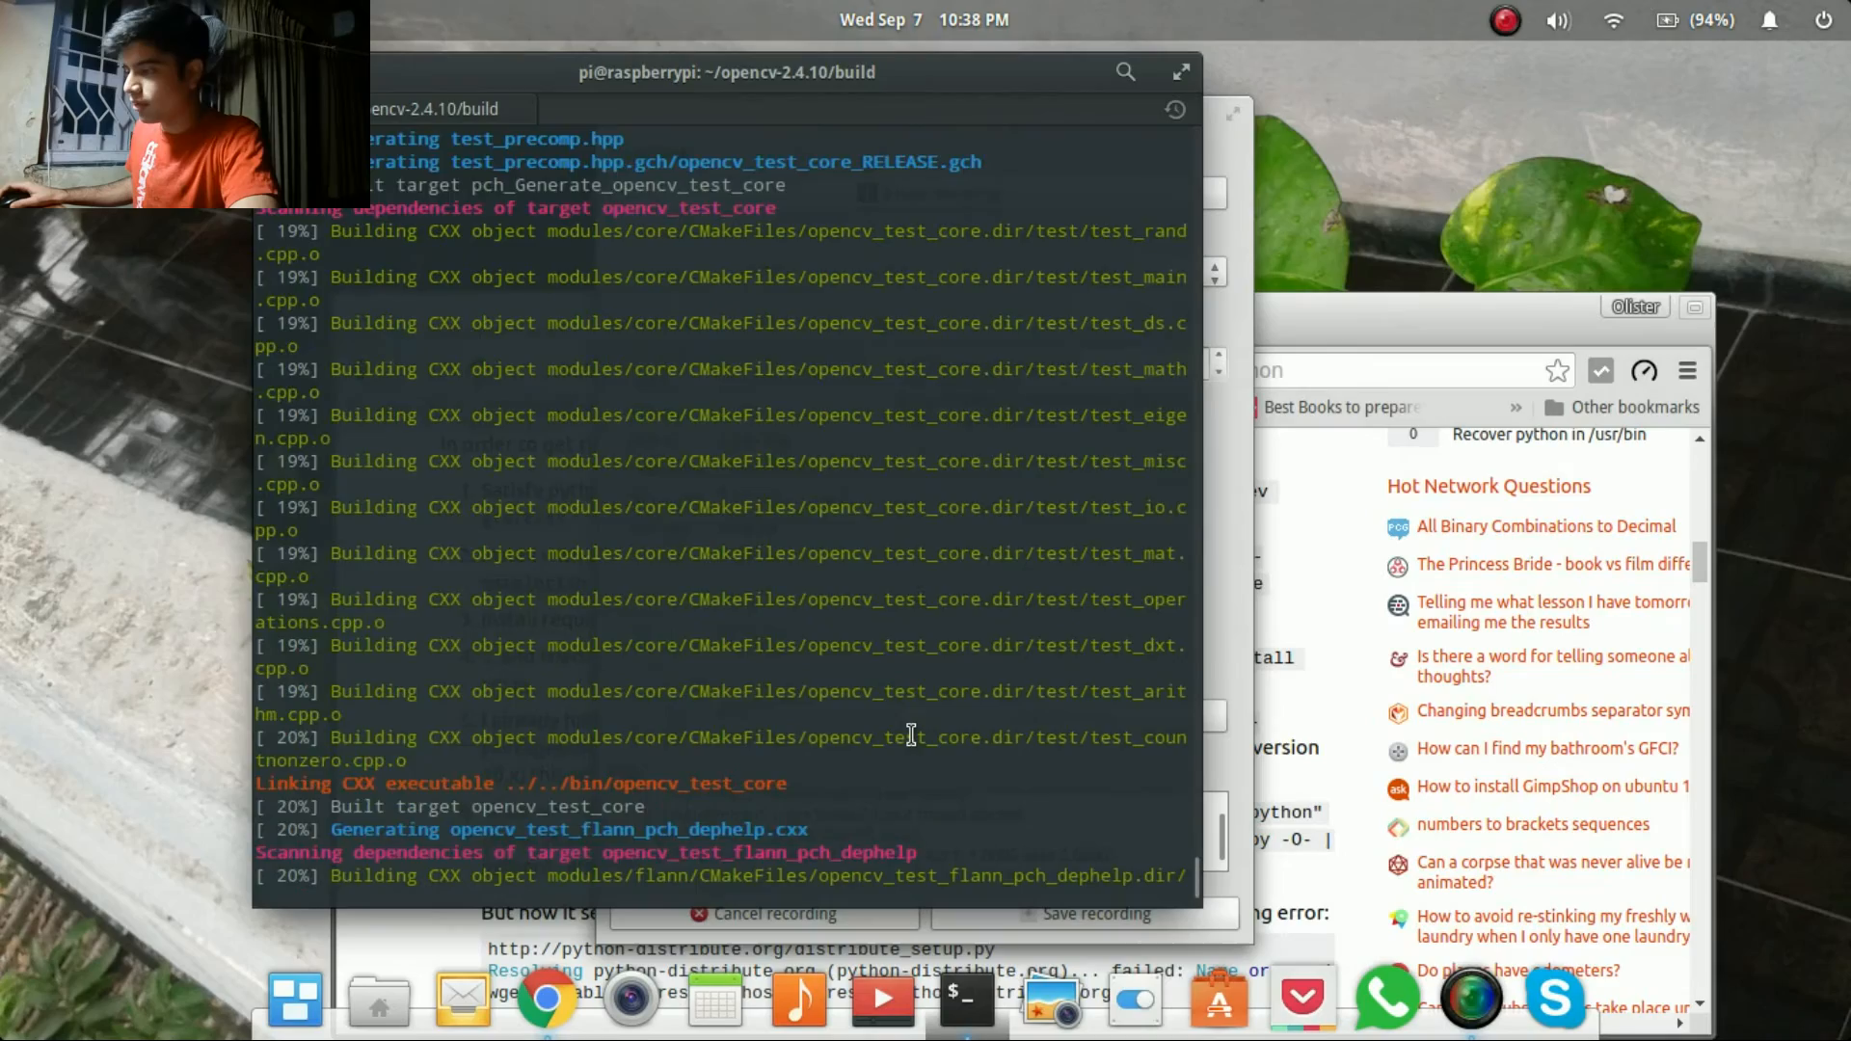
{"action": "scroll", "coordinate": [911, 738], "scroll_direction": "up", "scroll_amount": 3}
{"action": "scroll", "coordinate": [912, 738], "scroll_direction": "up", "scroll_amount": 2}
{"action": "scroll", "coordinate": [912, 737], "scroll_direction": "up", "scroll_amount": 3}
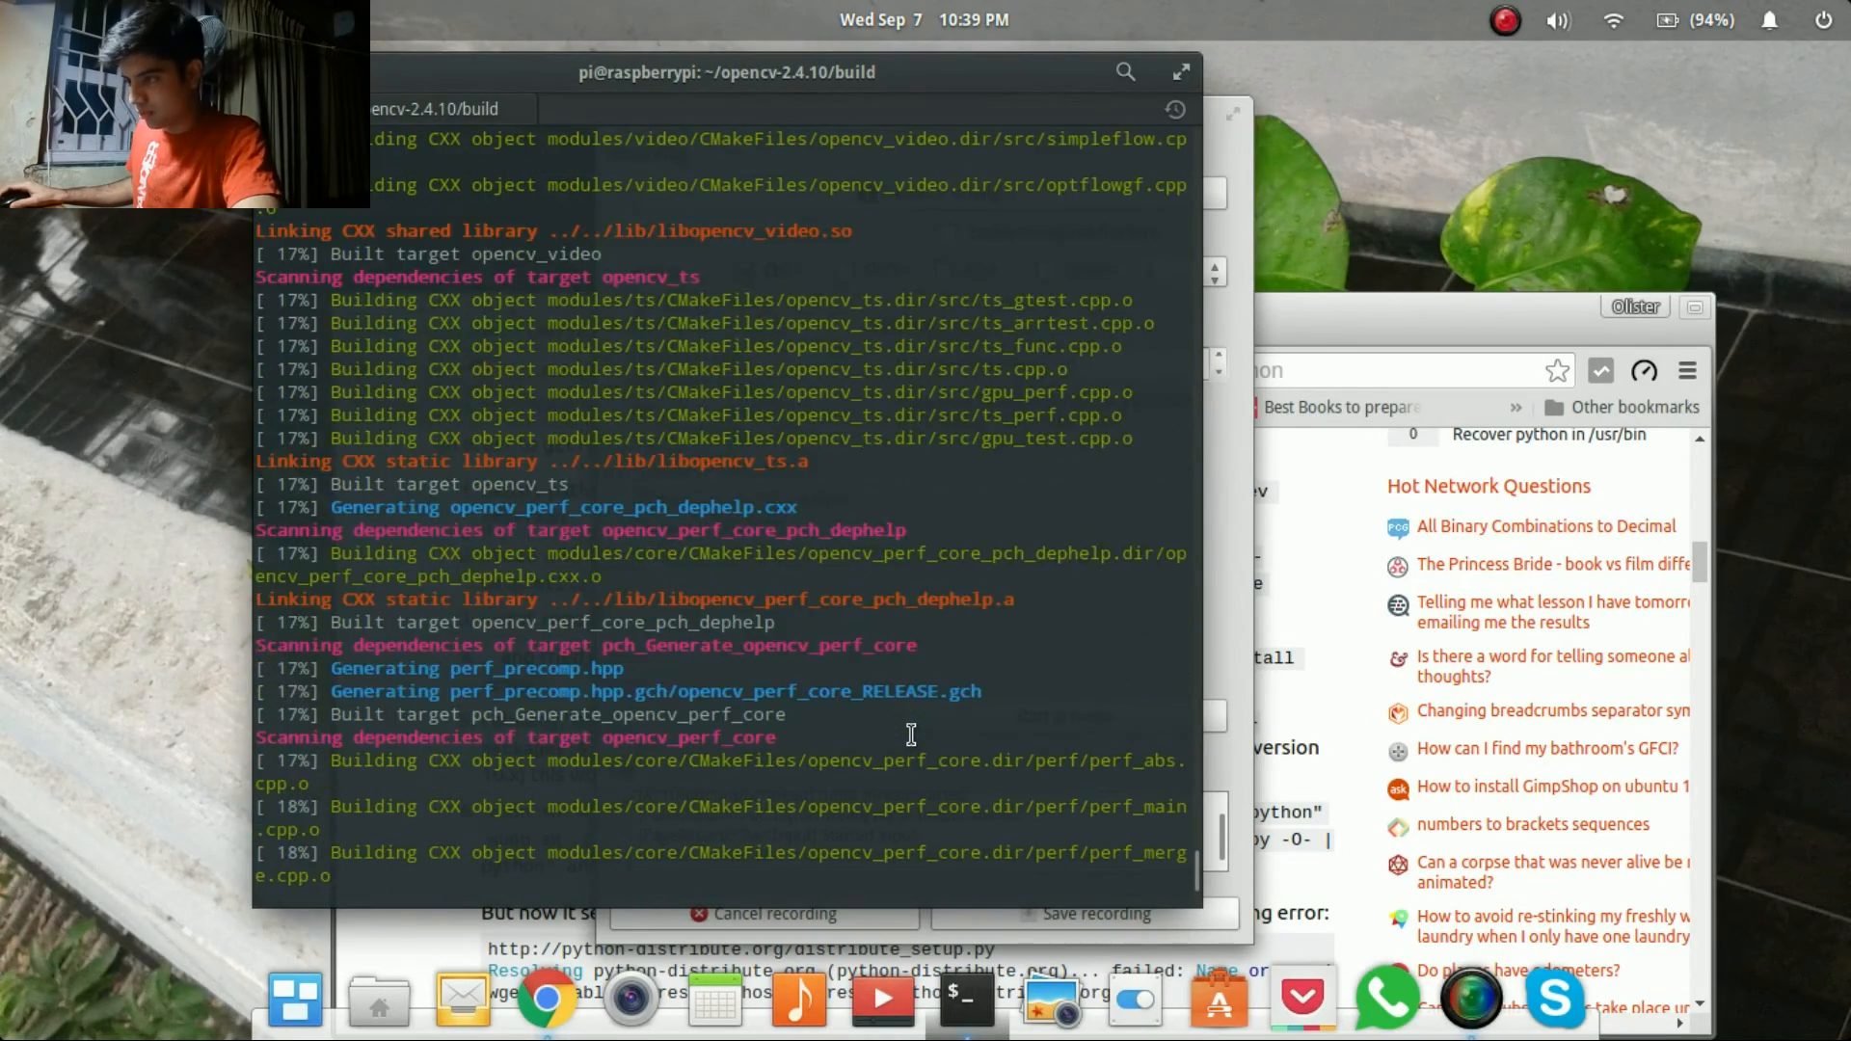
{"action": "scroll", "coordinate": [912, 738], "scroll_direction": "up", "scroll_amount": 3}
{"action": "scroll", "coordinate": [912, 739], "scroll_direction": "up", "scroll_amount": 2}
{"action": "scroll", "coordinate": [911, 738], "scroll_direction": "up", "scroll_amount": 3}
{"action": "scroll", "coordinate": [911, 738], "scroll_direction": "up", "scroll_amount": 3}
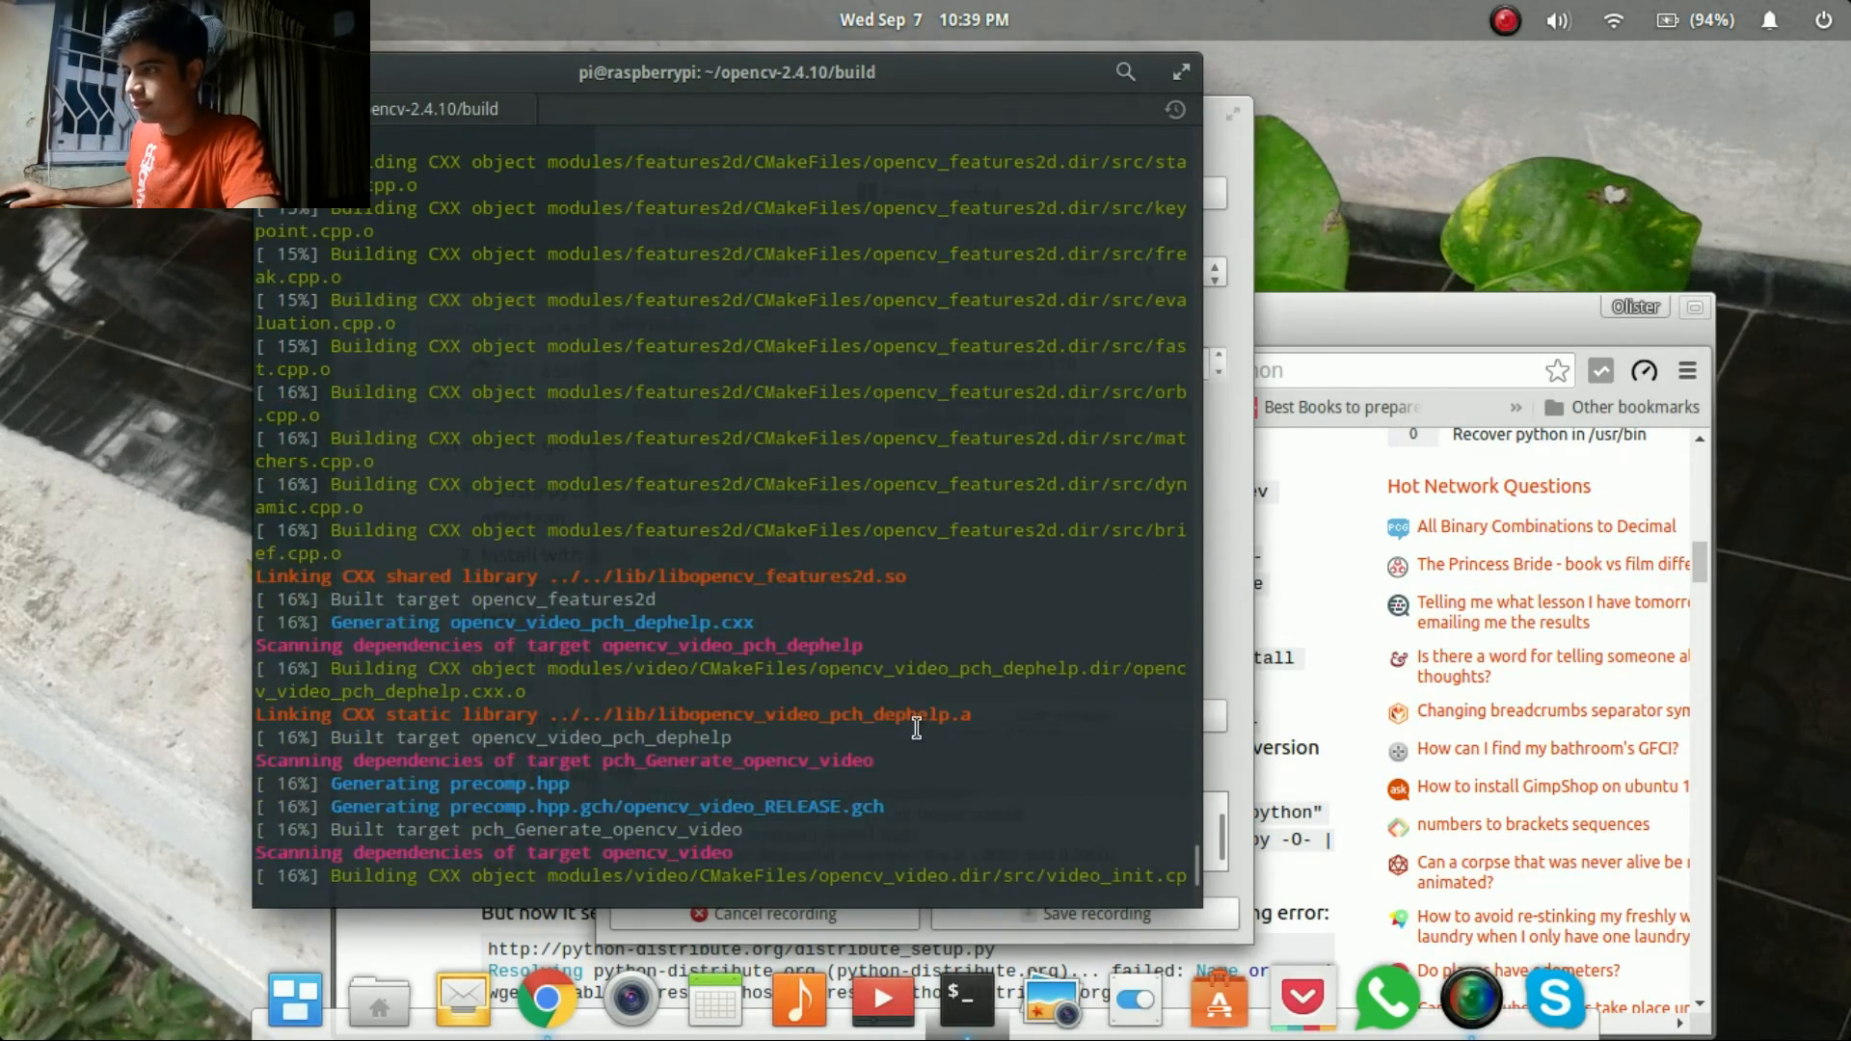
{"action": "scroll", "coordinate": [917, 728], "scroll_direction": "up", "scroll_amount": 2}
{"action": "scroll", "coordinate": [918, 728], "scroll_direction": "up", "scroll_amount": 3}
{"action": "scroll", "coordinate": [918, 727], "scroll_direction": "up", "scroll_amount": 3}
{"action": "scroll", "coordinate": [912, 723], "scroll_direction": "up", "scroll_amount": 2}
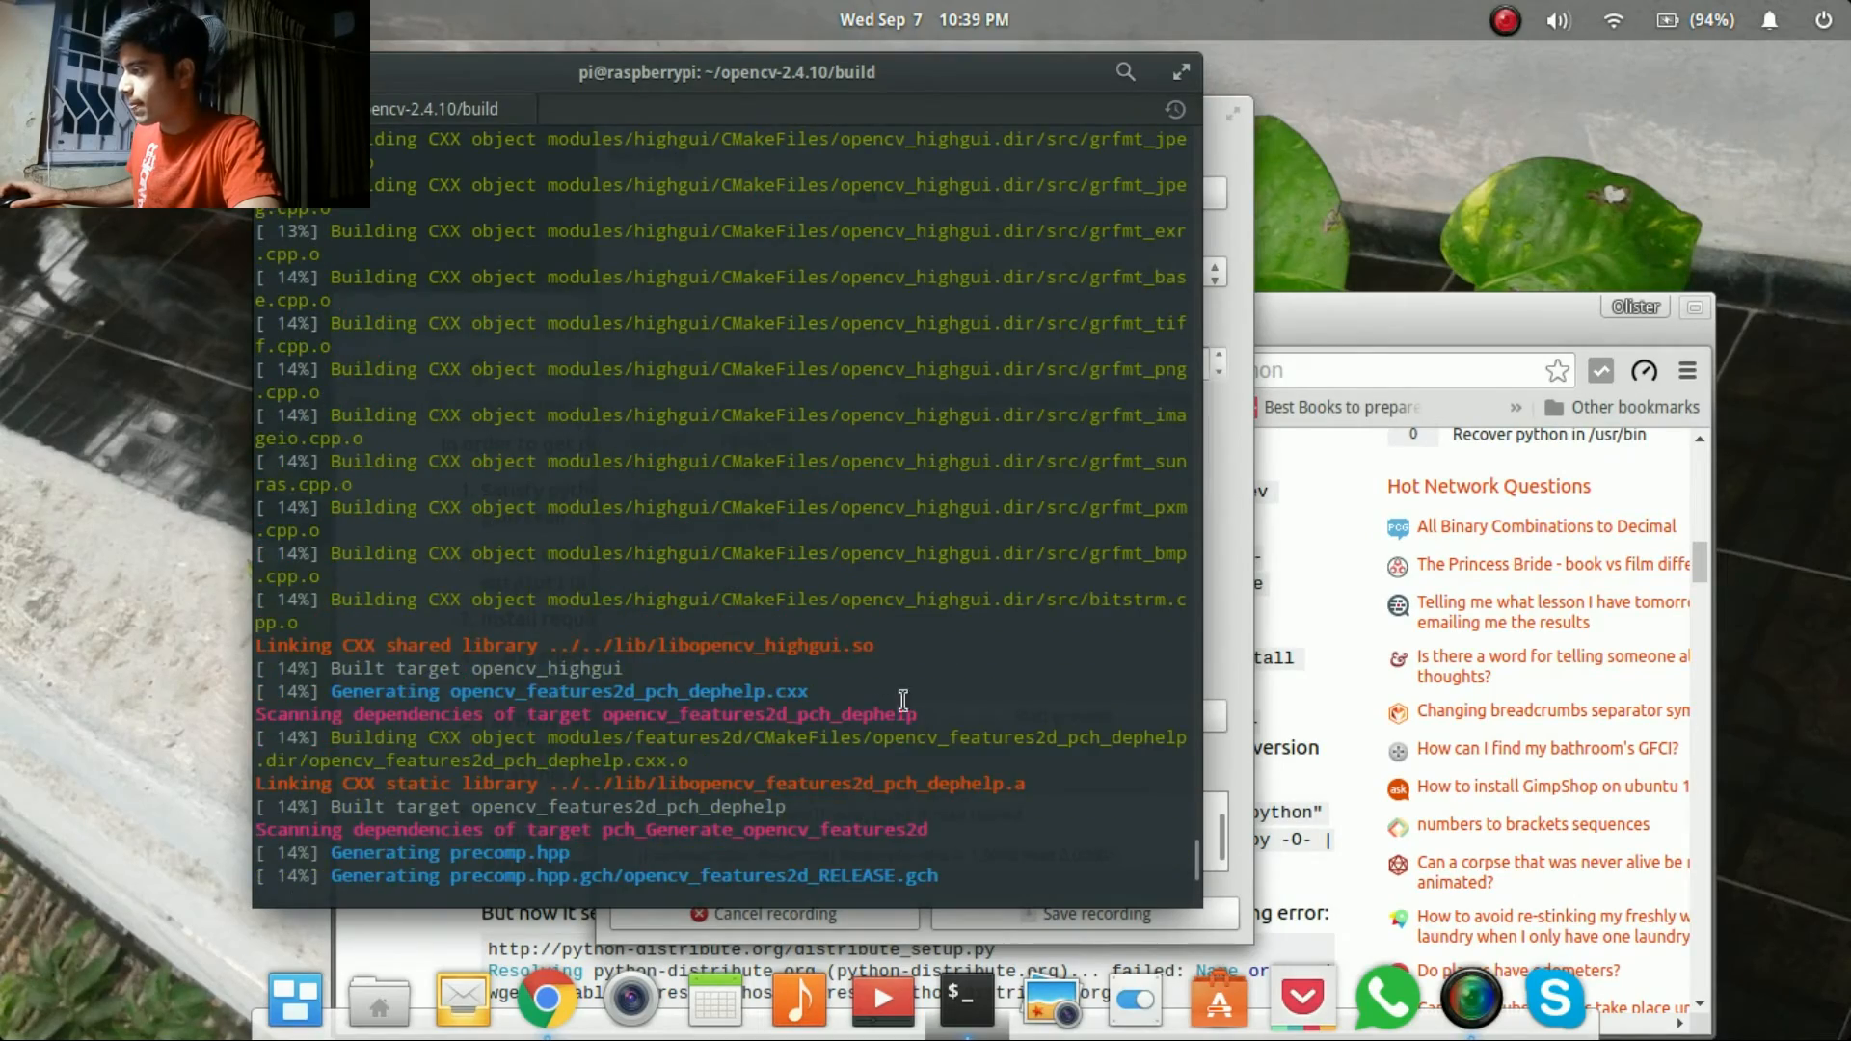
{"action": "scroll", "coordinate": [819, 614], "scroll_direction": "up", "scroll_amount": 3}
{"action": "scroll", "coordinate": [819, 614], "scroll_direction": "up", "scroll_amount": 3}
{"action": "scroll", "coordinate": [819, 613], "scroll_direction": "up", "scroll_amount": 3}
{"action": "scroll", "coordinate": [819, 613], "scroll_direction": "up", "scroll_amount": 3}
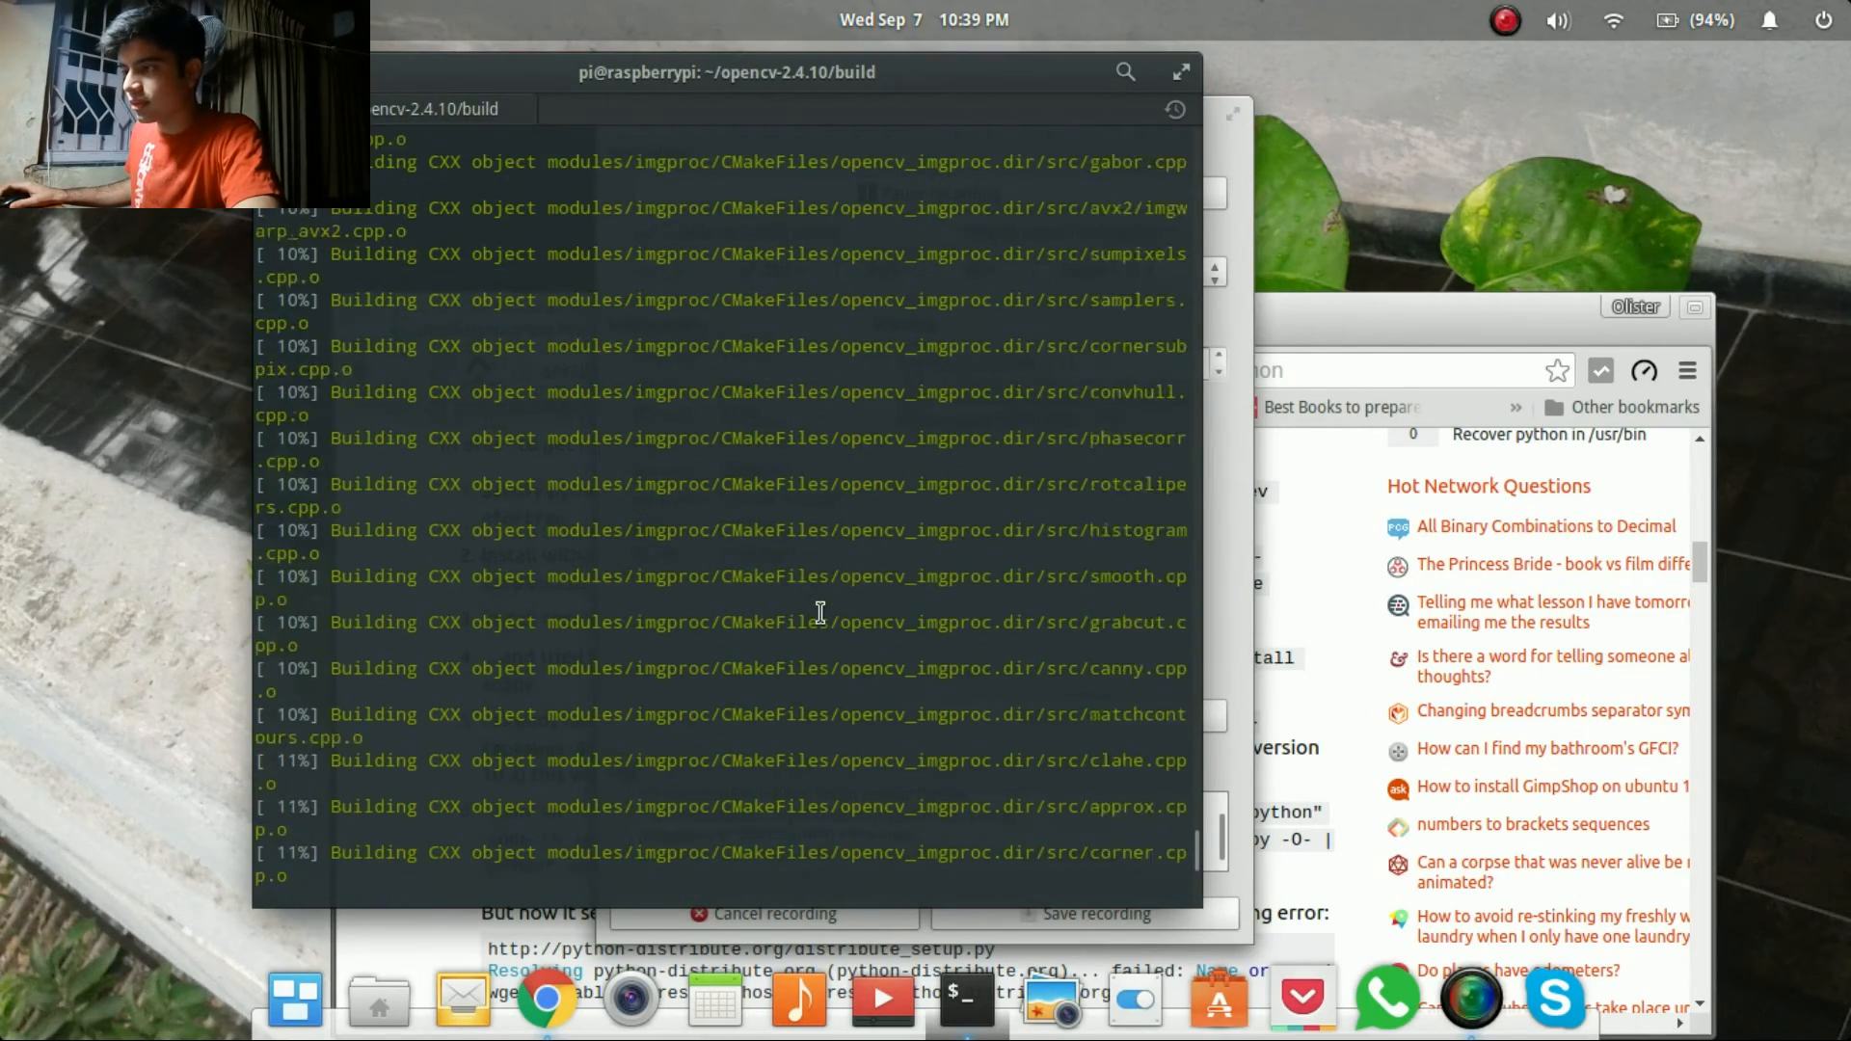
{"action": "scroll", "coordinate": [818, 613], "scroll_direction": "up", "scroll_amount": 3}
{"action": "scroll", "coordinate": [819, 614], "scroll_direction": "up", "scroll_amount": 3}
{"action": "scroll", "coordinate": [819, 611], "scroll_direction": "up", "scroll_amount": 3}
{"action": "scroll", "coordinate": [819, 610], "scroll_direction": "up", "scroll_amount": 3}
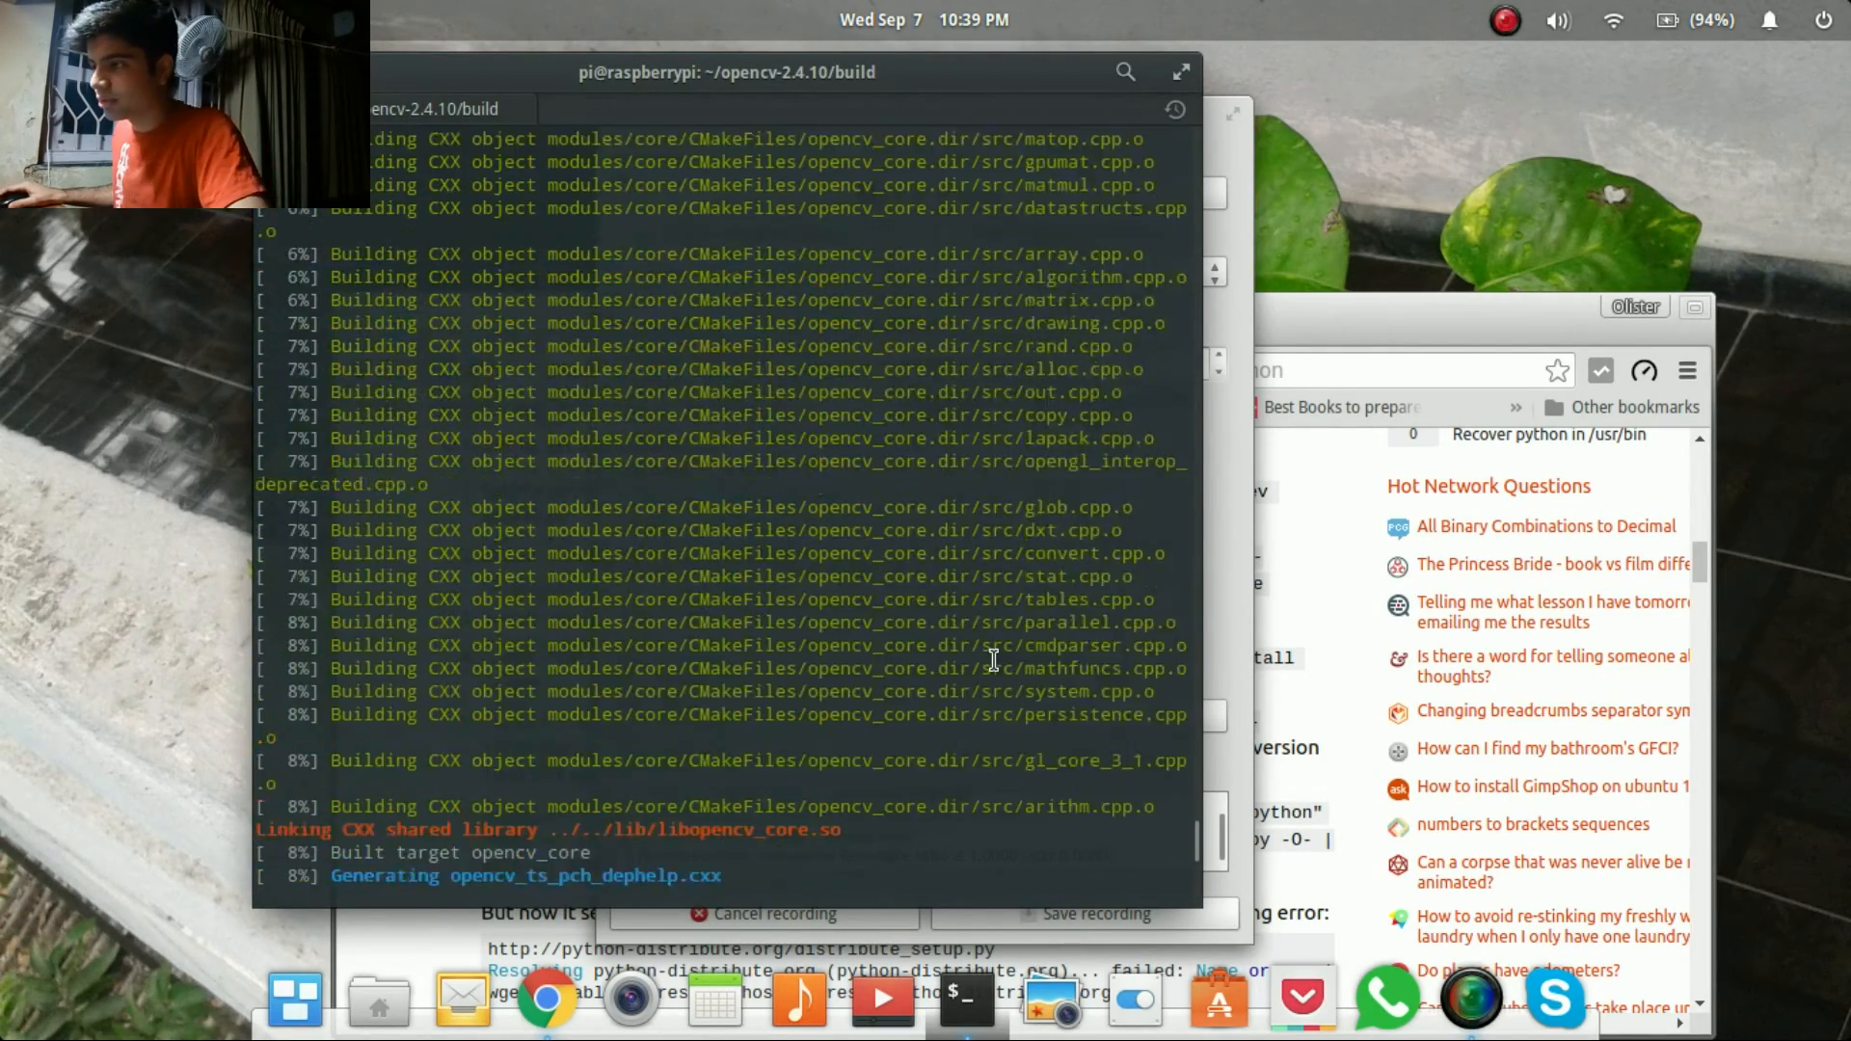
{"action": "scroll", "coordinate": [868, 579], "scroll_direction": "up", "scroll_amount": 3}
{"action": "scroll", "coordinate": [910, 523], "scroll_direction": "up", "scroll_amount": 2}
{"action": "scroll", "coordinate": [910, 524], "scroll_direction": "down", "scroll_amount": 3}
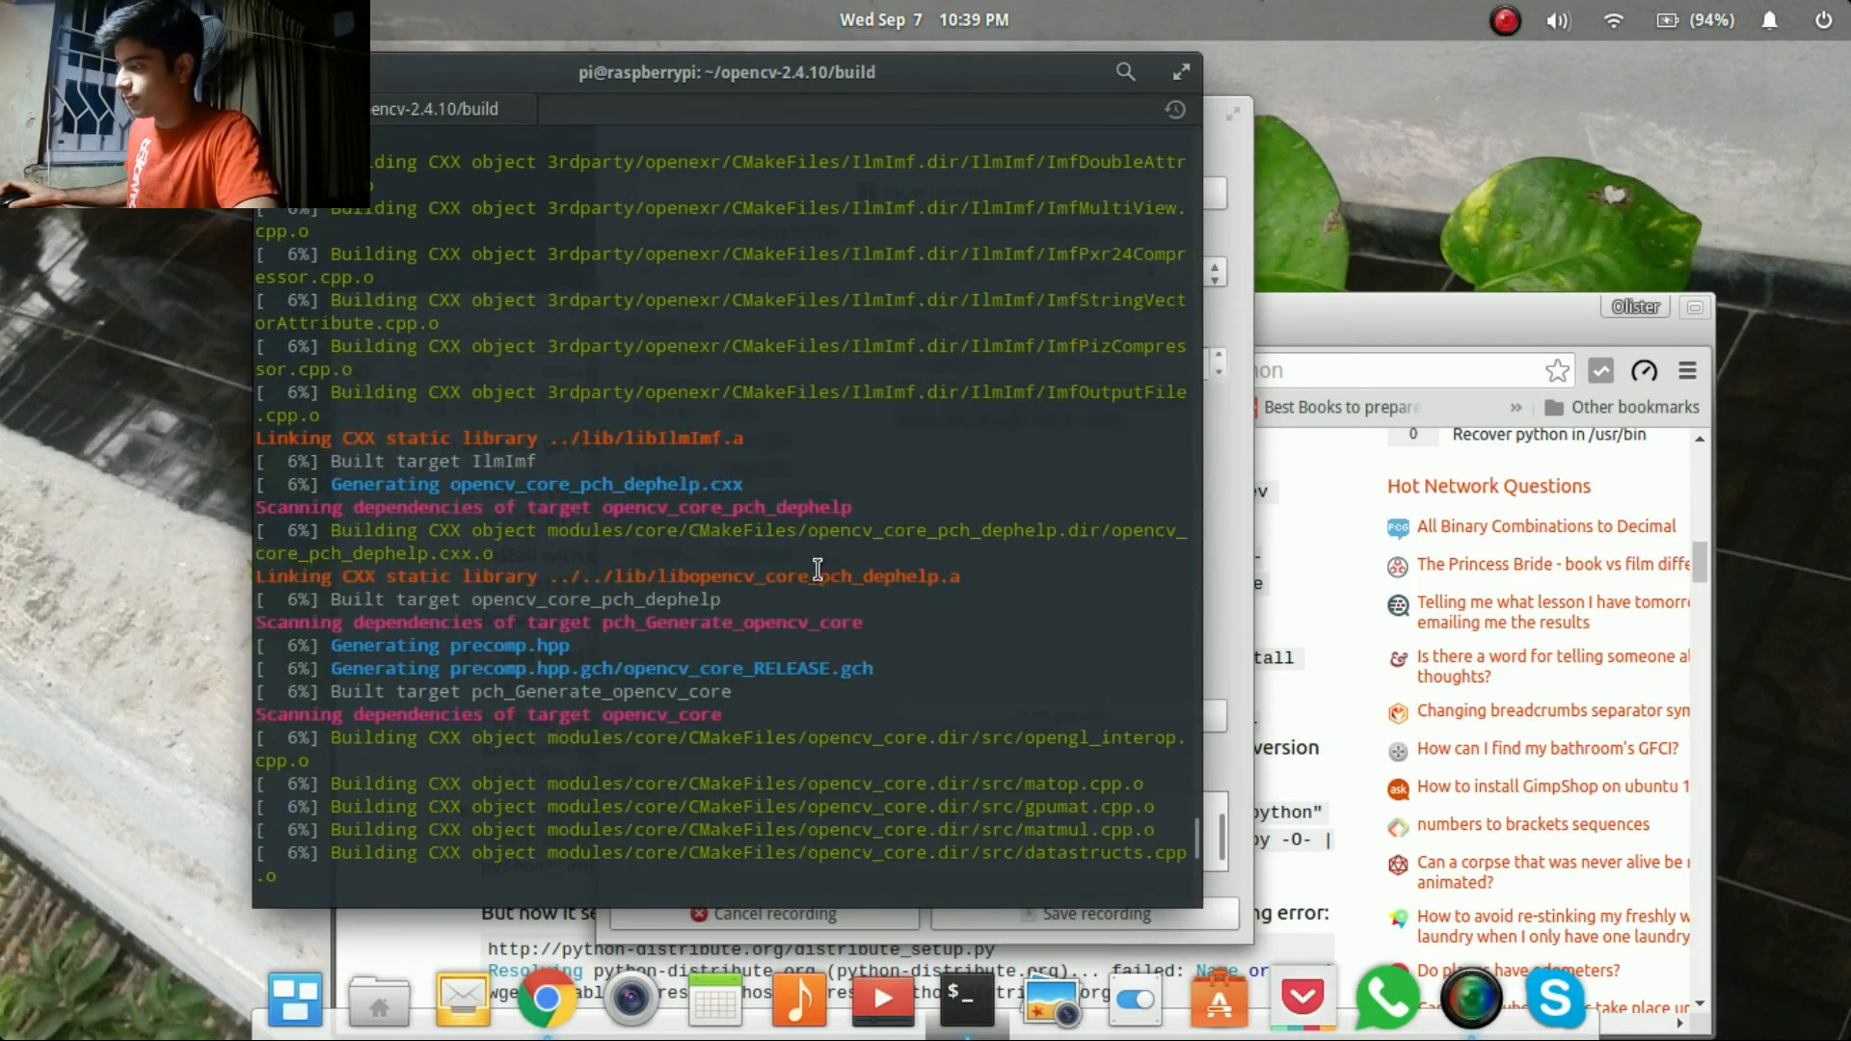
{"action": "scroll", "coordinate": [820, 564], "scroll_direction": "down", "scroll_amount": 3}
{"action": "scroll", "coordinate": [909, 576], "scroll_direction": "down", "scroll_amount": 3}
{"action": "scroll", "coordinate": [909, 576], "scroll_direction": "down", "scroll_amount": 3}
{"action": "scroll", "coordinate": [910, 576], "scroll_direction": "down", "scroll_amount": 3}
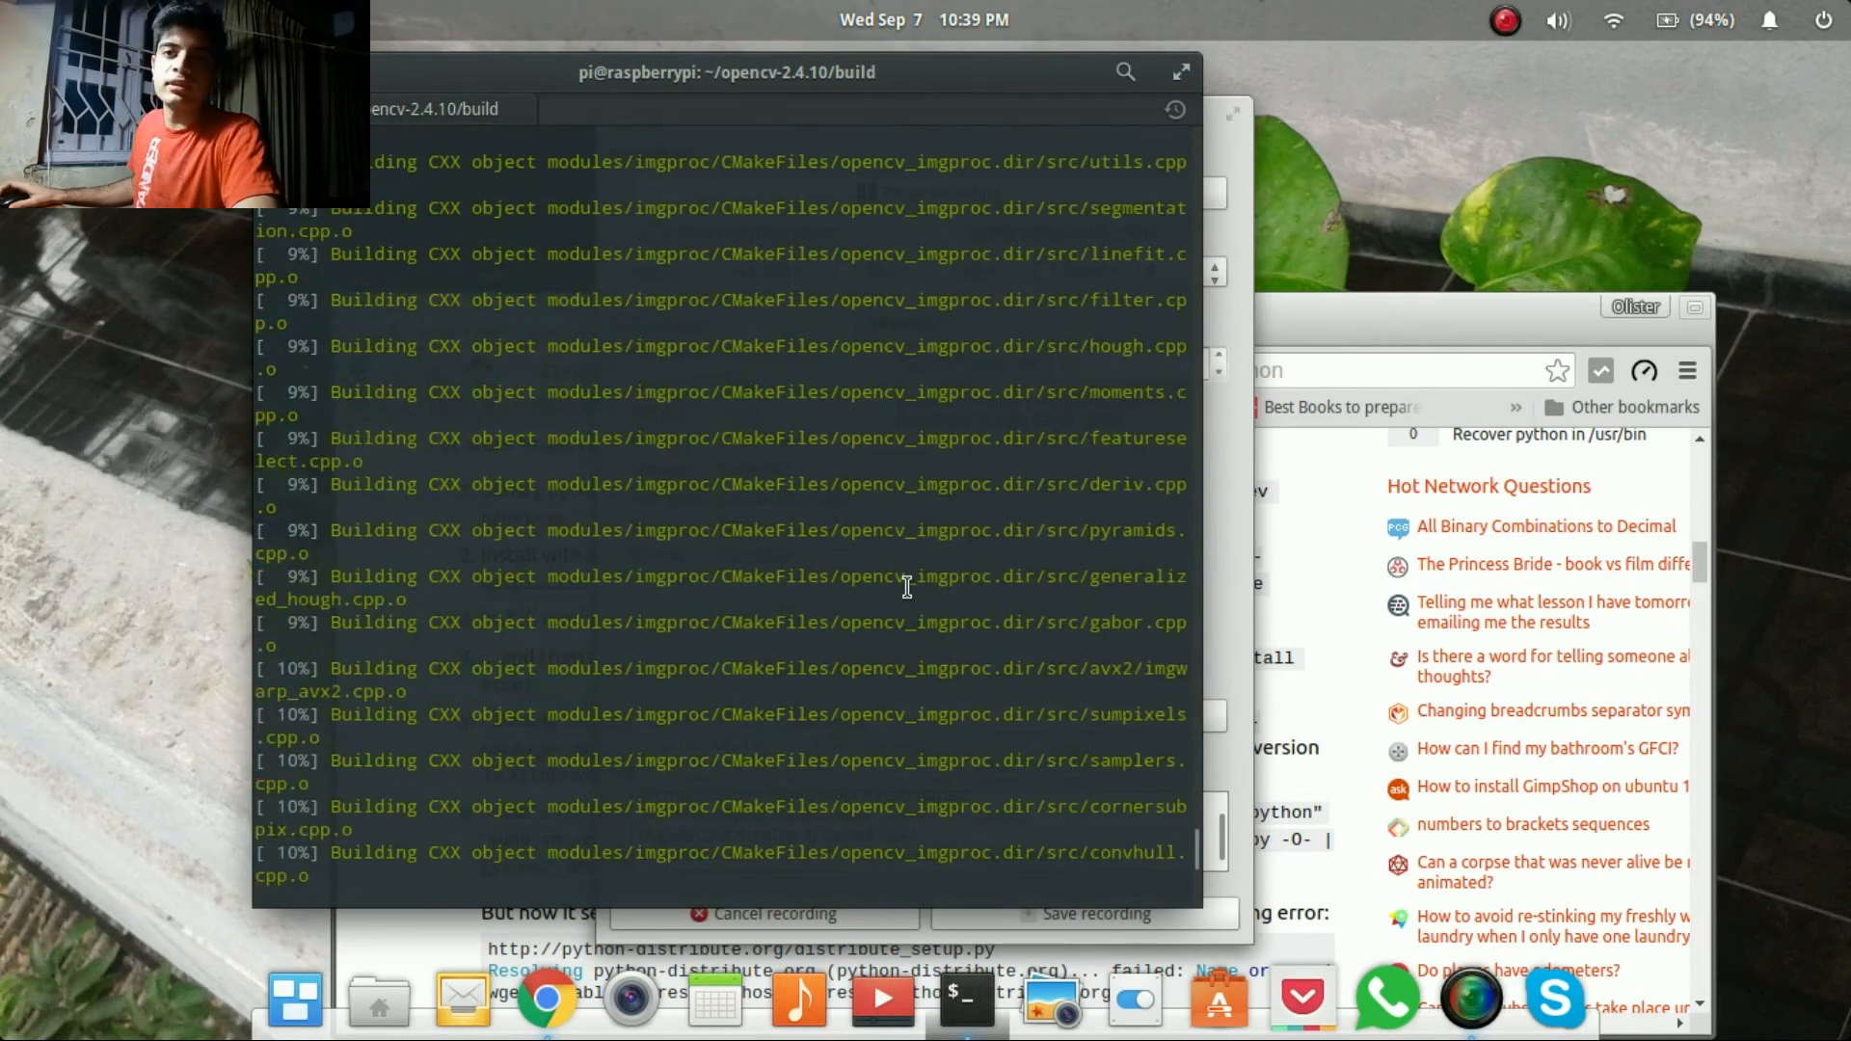
{"action": "scroll", "coordinate": [905, 586], "scroll_direction": "down", "scroll_amount": 2}
{"action": "scroll", "coordinate": [810, 564], "scroll_direction": "down", "scroll_amount": 2}
{"action": "scroll", "coordinate": [796, 568], "scroll_direction": "down", "scroll_amount": 3}
{"action": "scroll", "coordinate": [810, 580], "scroll_direction": "down", "scroll_amount": 3}
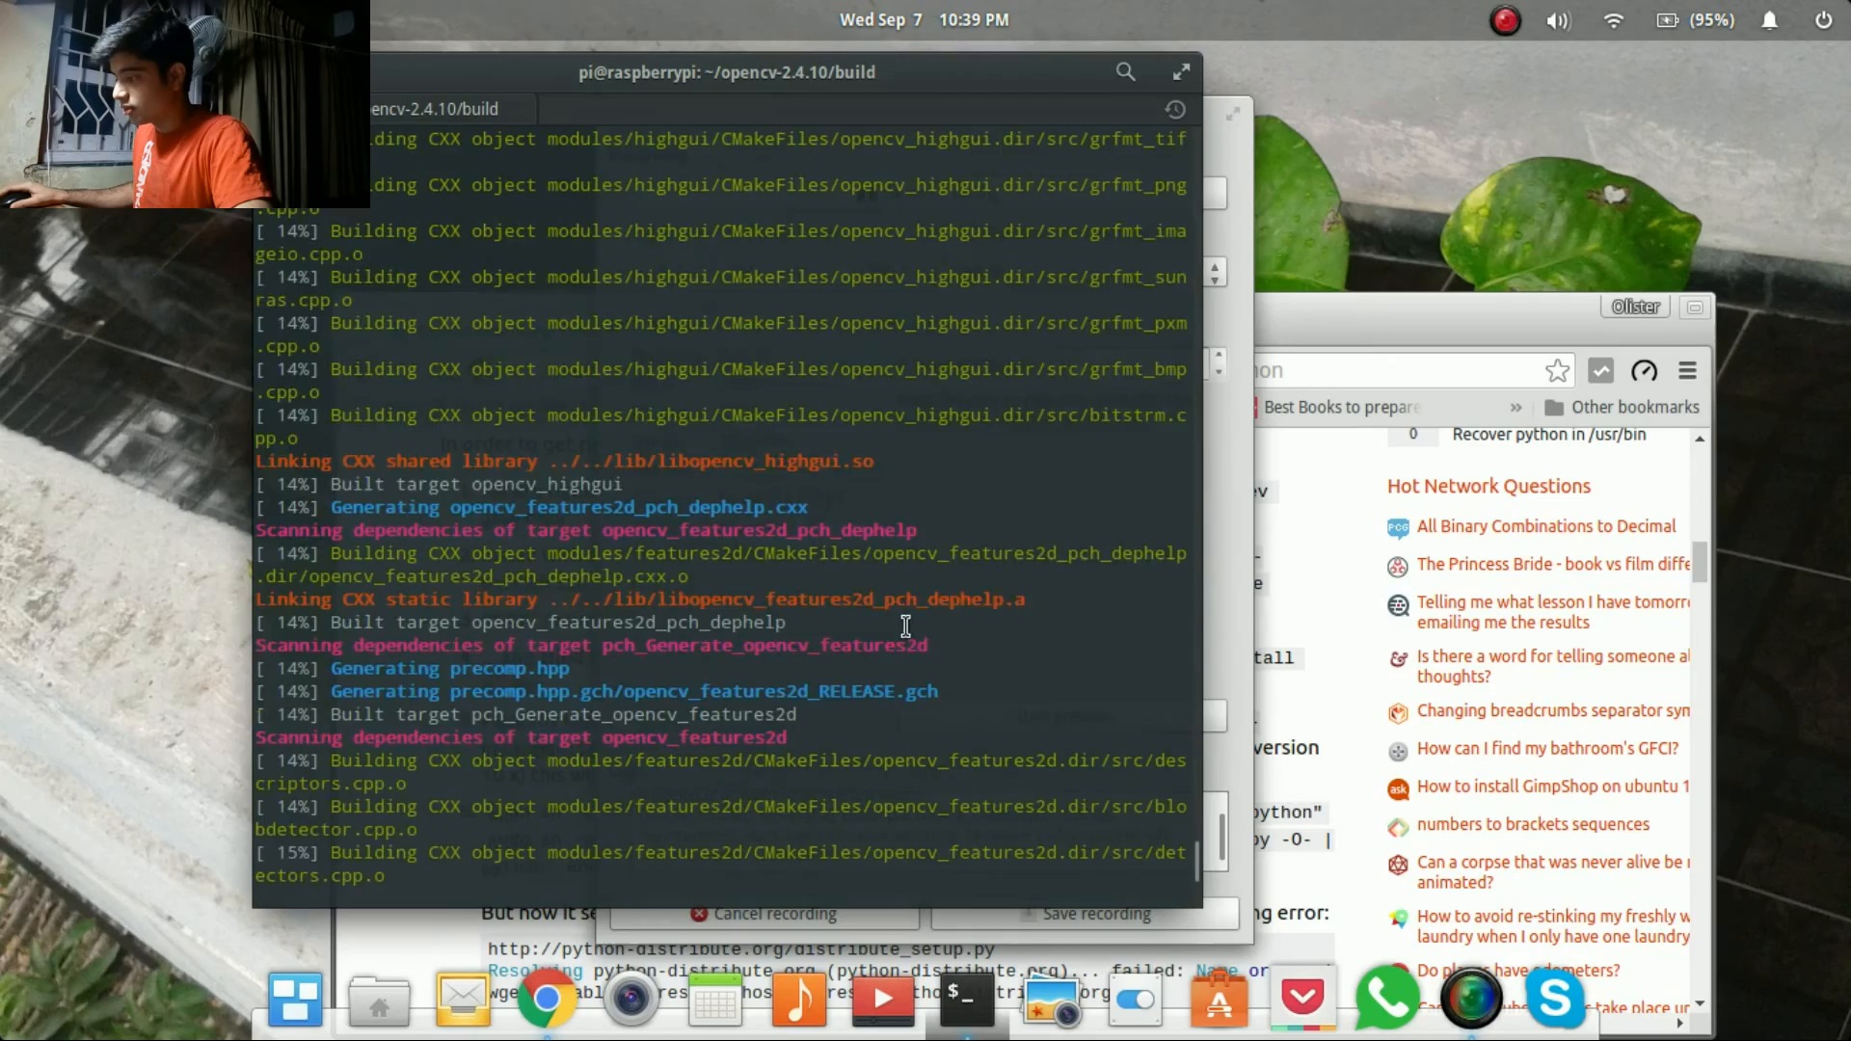
{"action": "scroll", "coordinate": [867, 652], "scroll_direction": "down", "scroll_amount": 3}
{"action": "scroll", "coordinate": [955, 781], "scroll_direction": "down", "scroll_amount": 2}
{"action": "scroll", "coordinate": [976, 815], "scroll_direction": "down", "scroll_amount": 3}
{"action": "scroll", "coordinate": [976, 817], "scroll_direction": "down", "scroll_amount": 3}
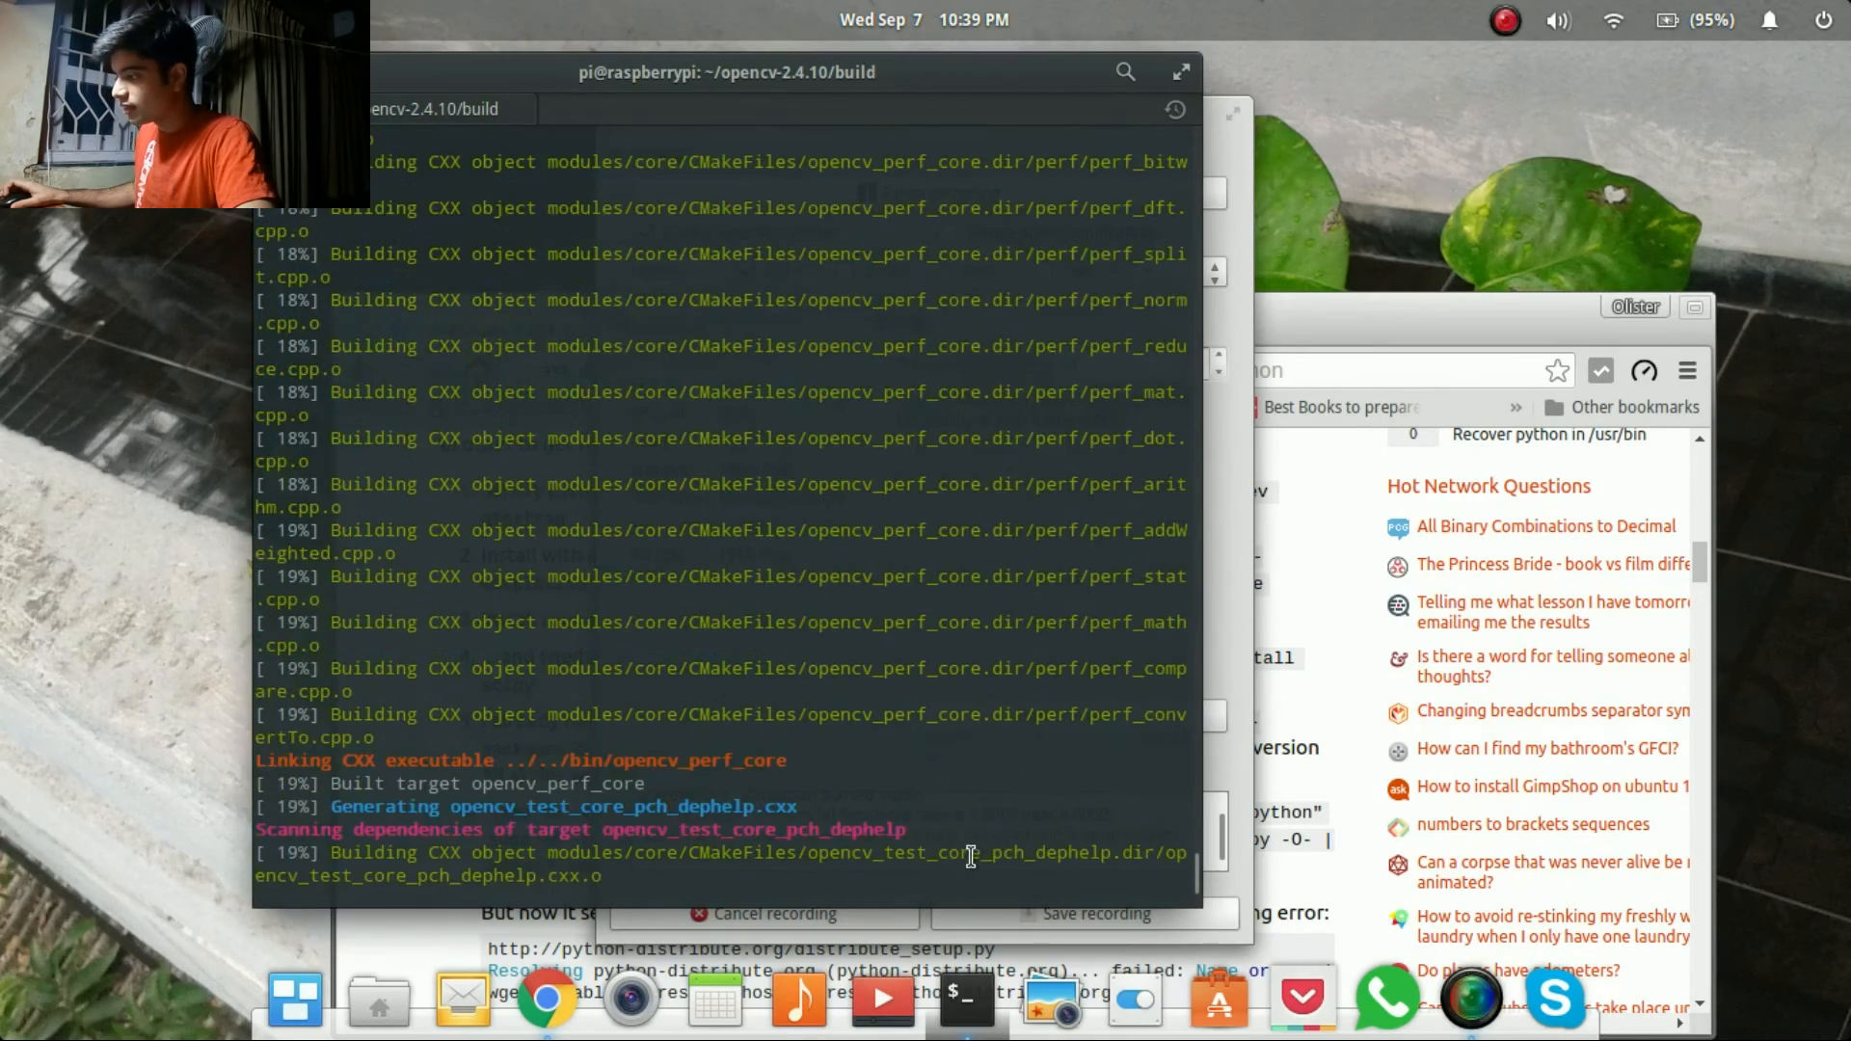
{"action": "scroll", "coordinate": [970, 838], "scroll_direction": "down", "scroll_amount": 3}
{"action": "scroll", "coordinate": [925, 844], "scroll_direction": "down", "scroll_amount": 3}
{"action": "scroll", "coordinate": [921, 843], "scroll_direction": "down", "scroll_amount": 3}
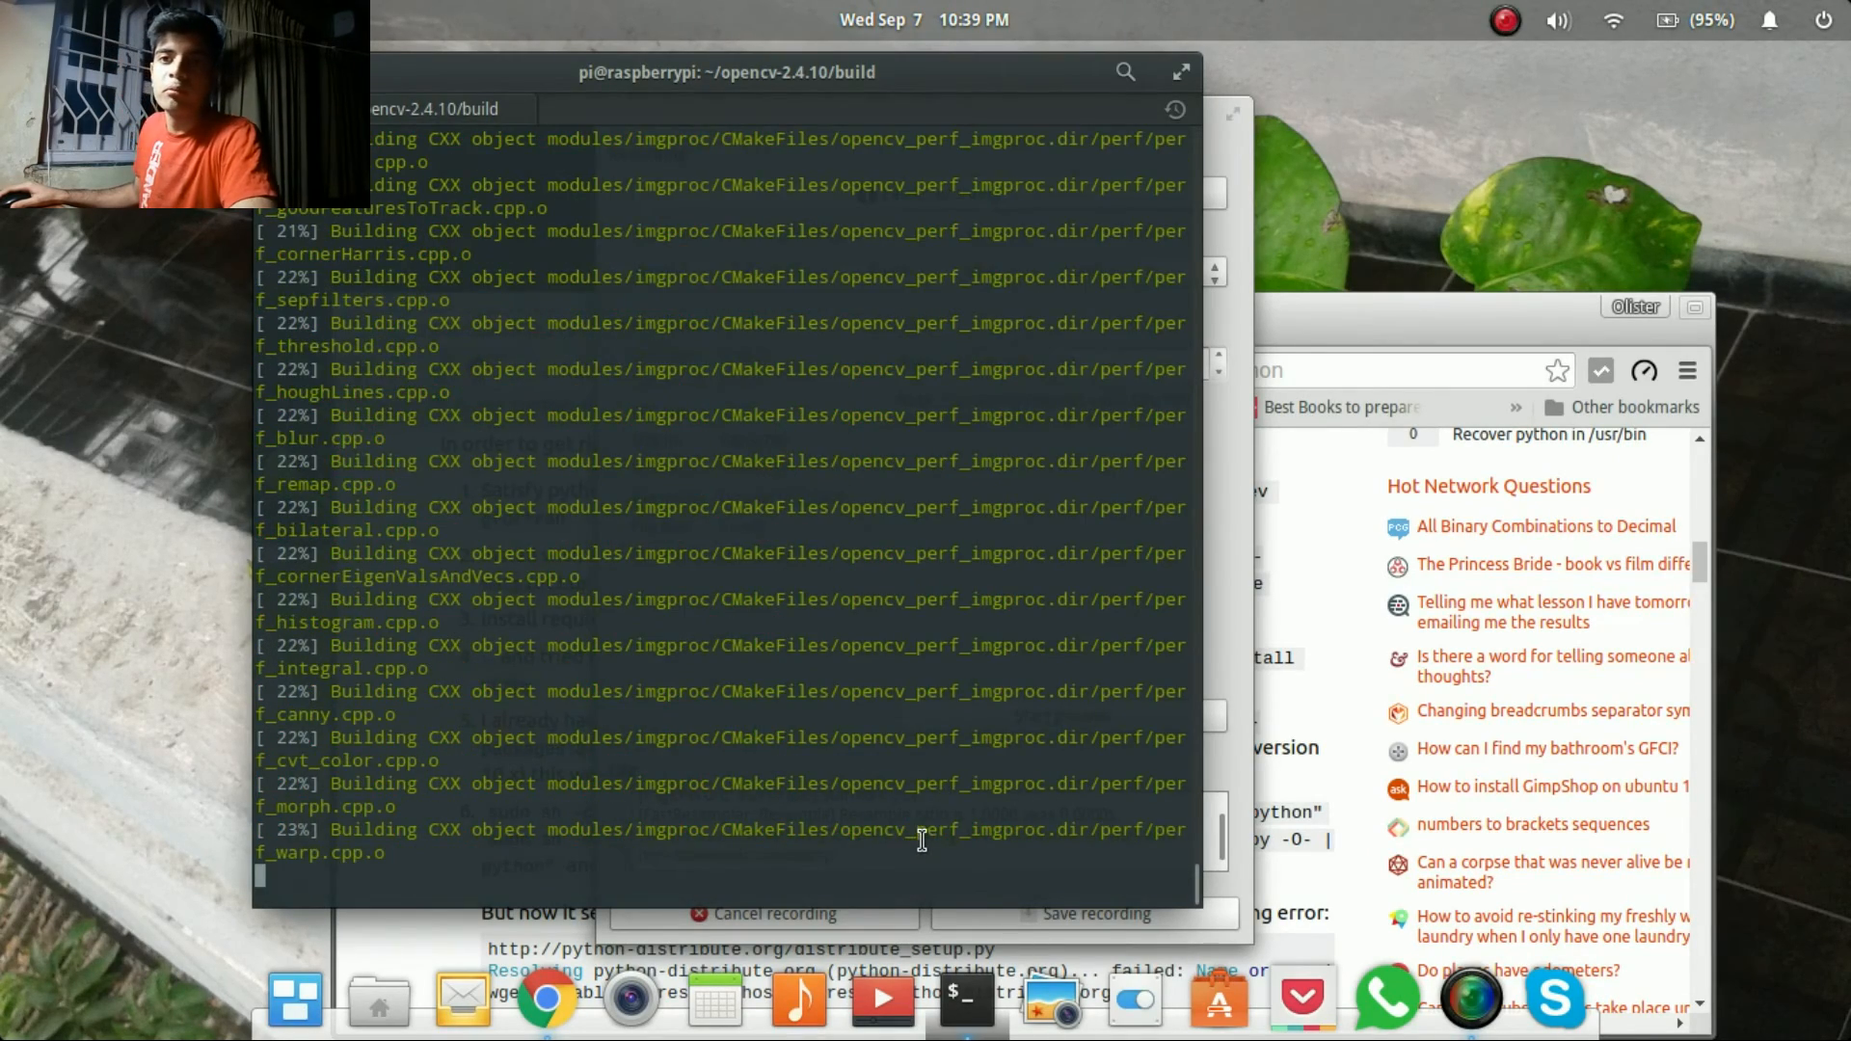